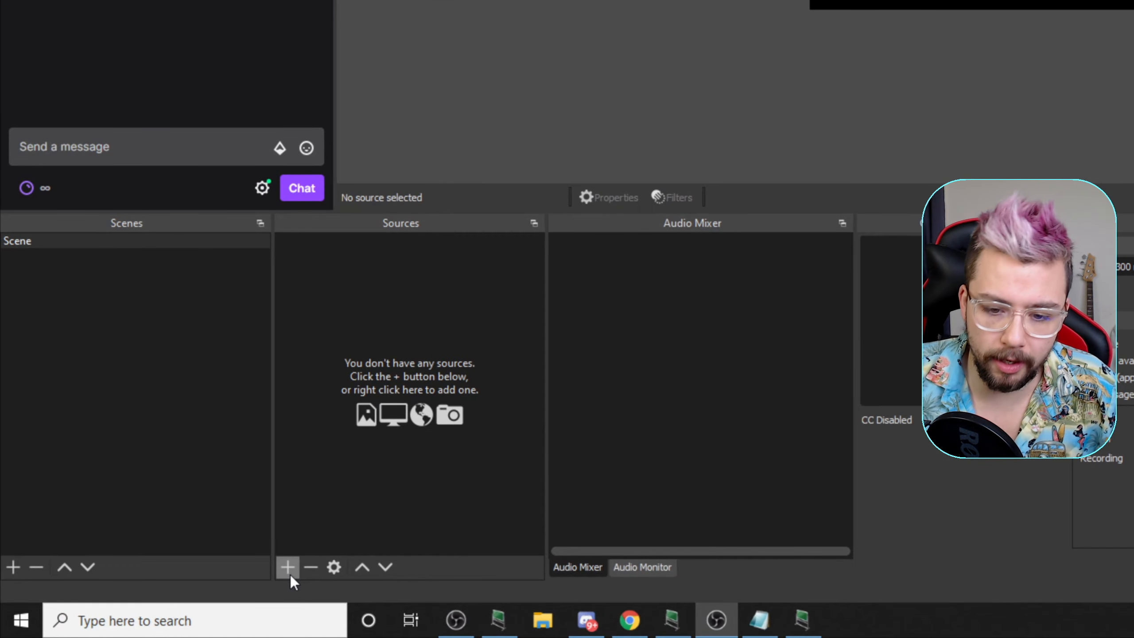
- Add an Image source using mockingandipng.png from the desktop and move it to the middle of the canvas
{"action": "left_click", "coordinate": [288, 567]}
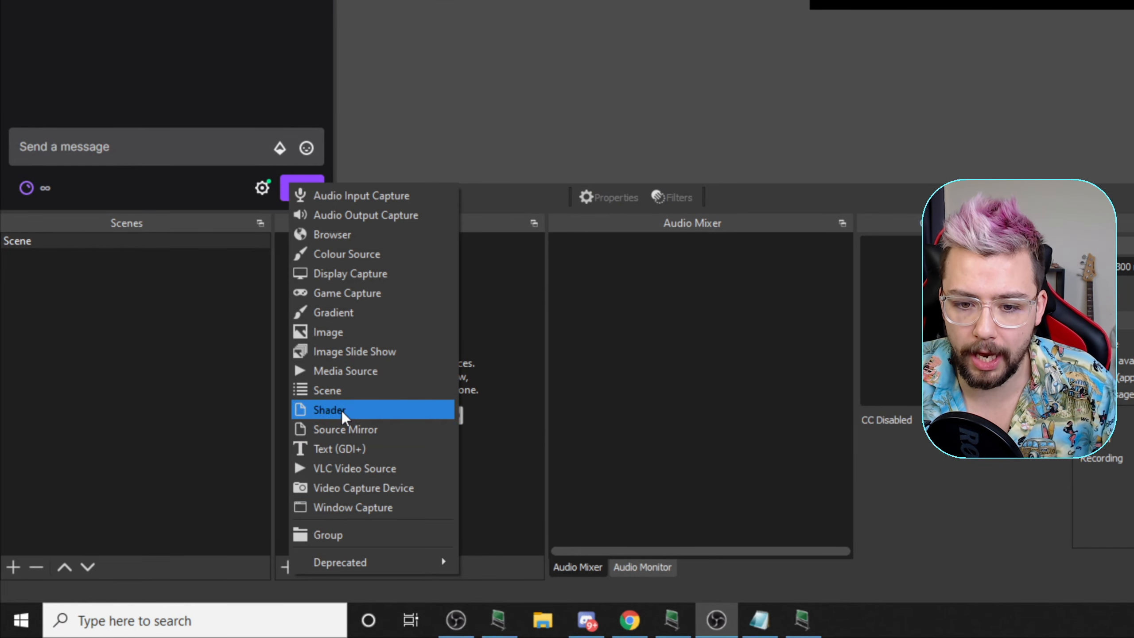
{"action": "left_click", "coordinate": [330, 331]}
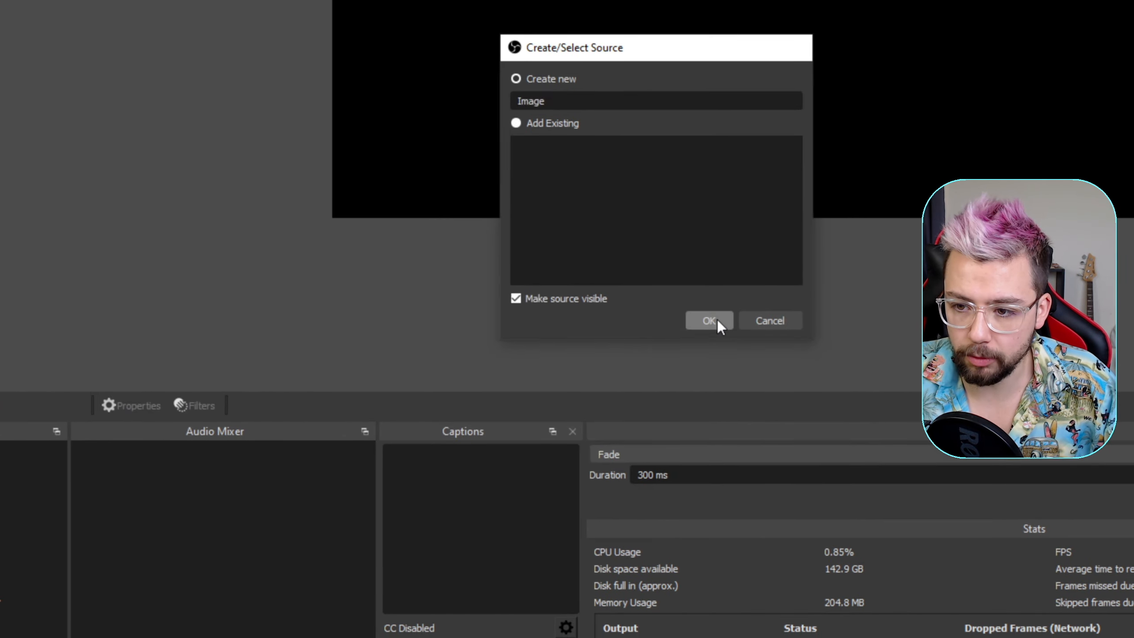
{"action": "left_click", "coordinate": [952, 256]}
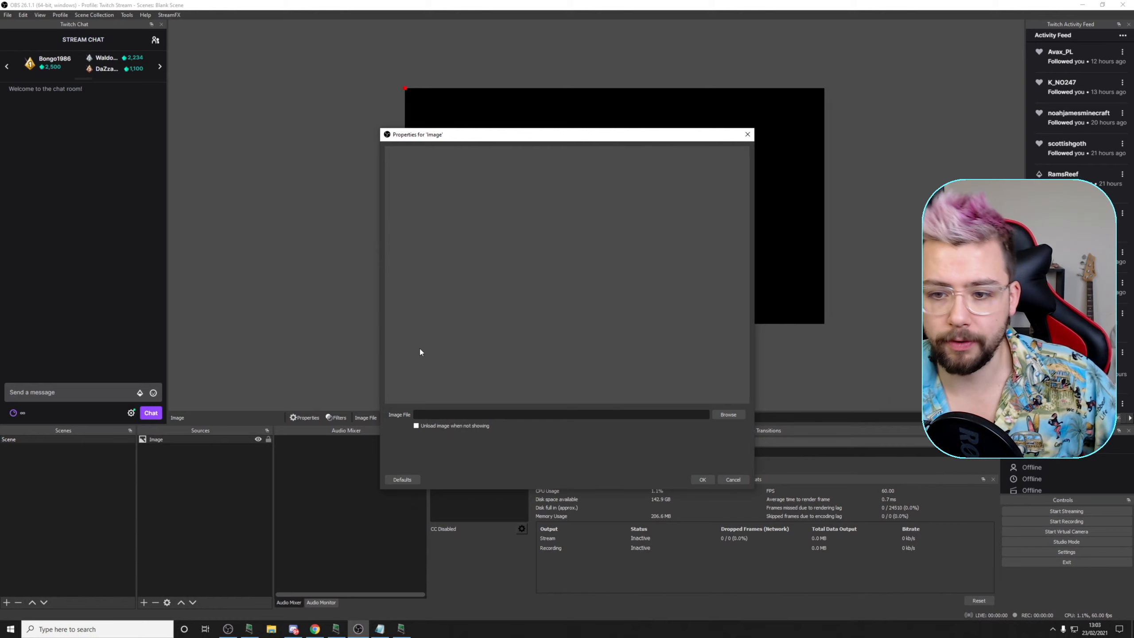
{"action": "left_click", "coordinate": [734, 415]}
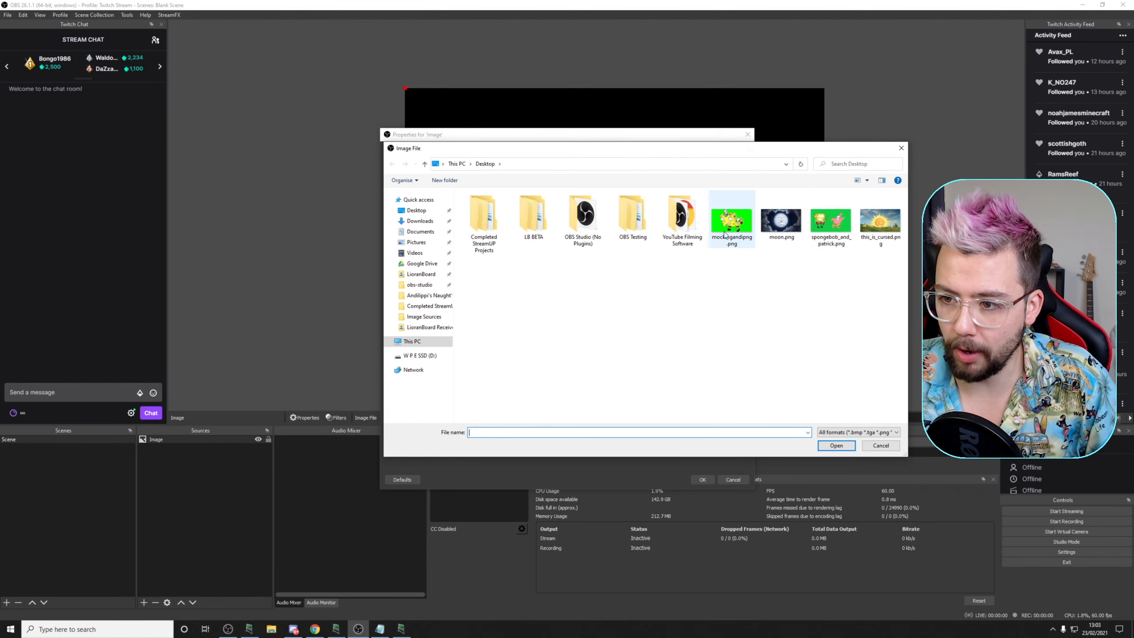
{"action": "double_click", "coordinate": [738, 231]}
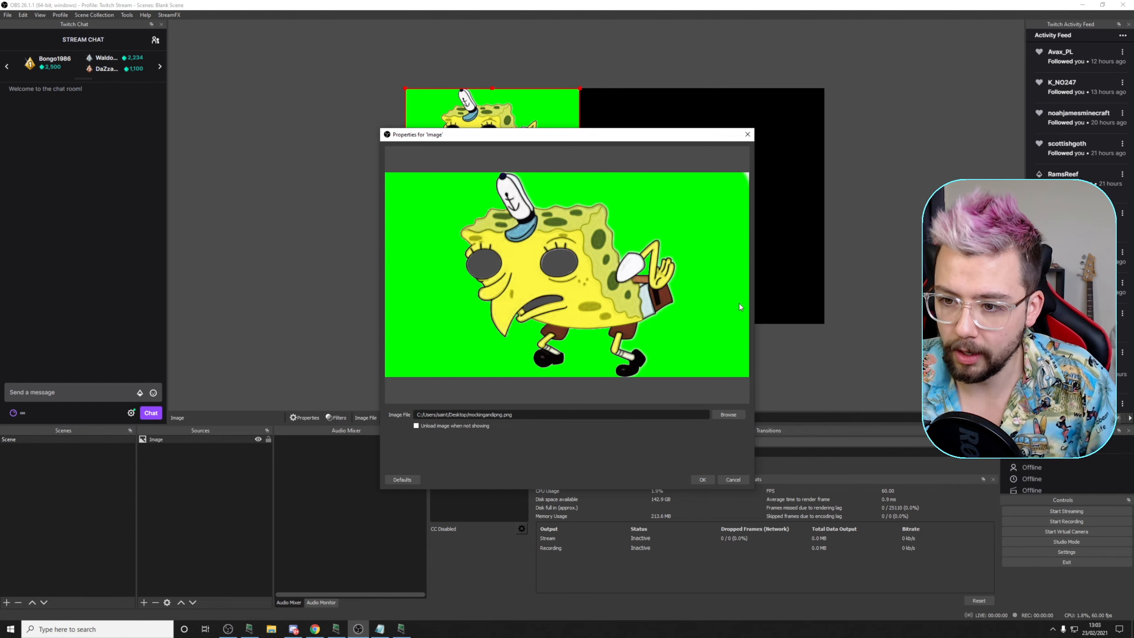
{"action": "left_click", "coordinate": [701, 479]}
{"action": "left_click_drag", "start_coordinate": [492, 129], "coordinate": [615, 197]}
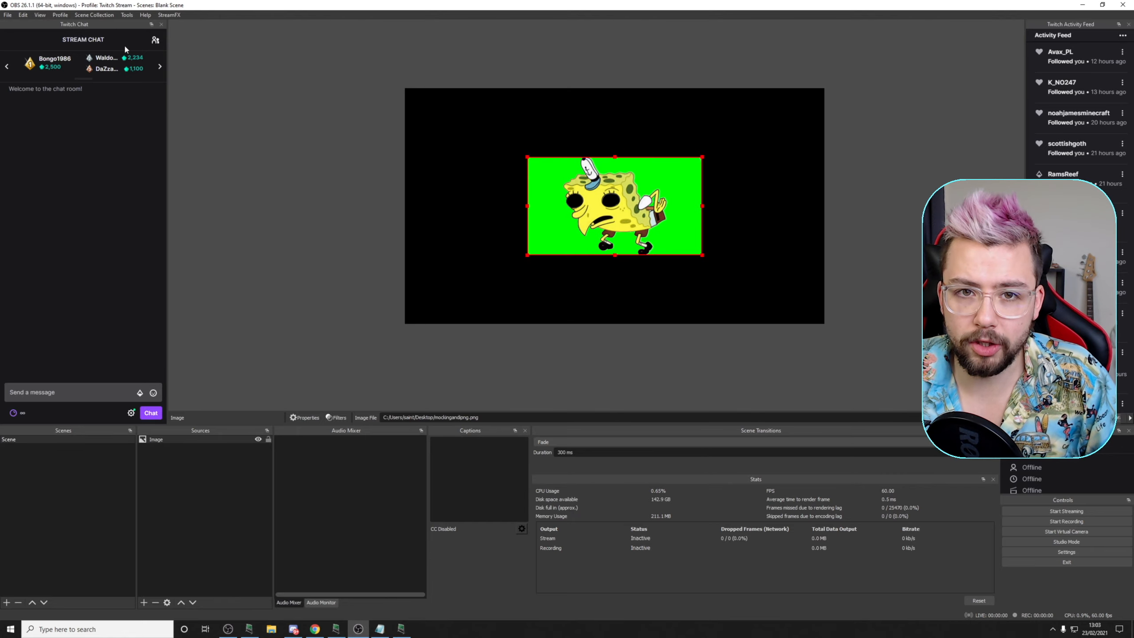
- Export the Blank Scene scene collection to the desktop as Blank_Scene.json
{"action": "left_click", "coordinate": [99, 15]}
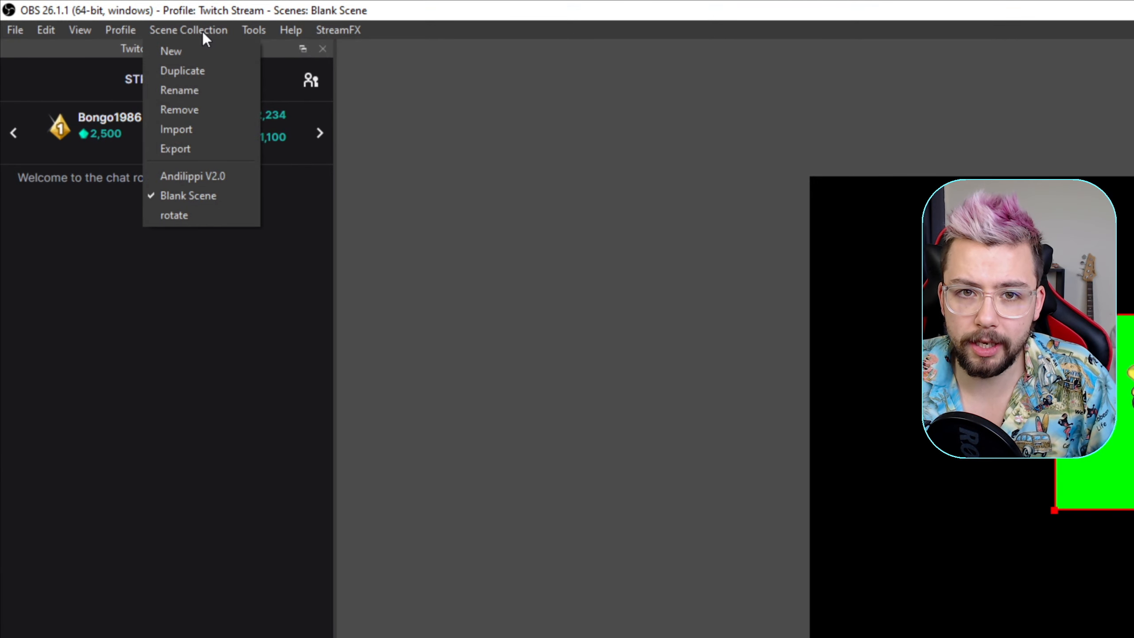
{"action": "left_click", "coordinate": [172, 149]}
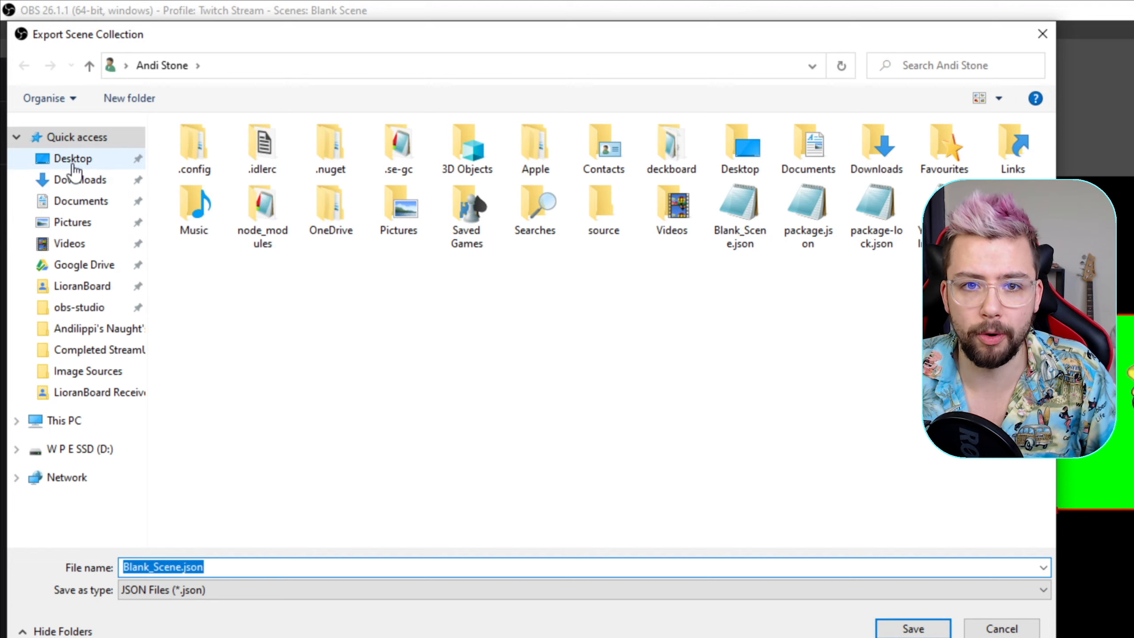
{"action": "left_click", "coordinate": [72, 166]}
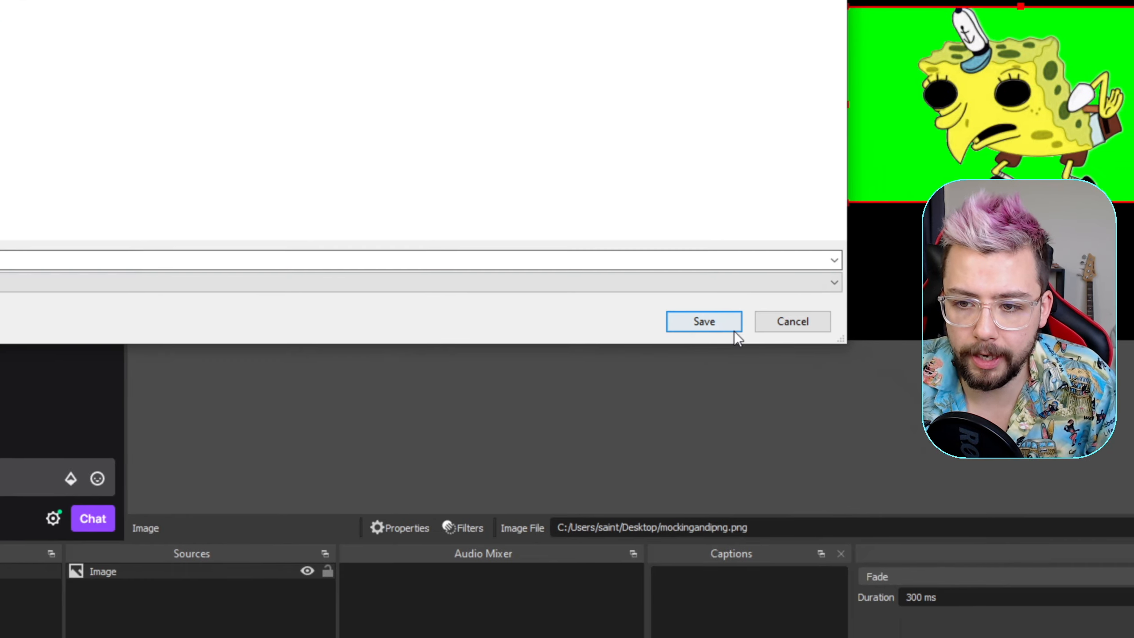
{"action": "left_click", "coordinate": [714, 322]}
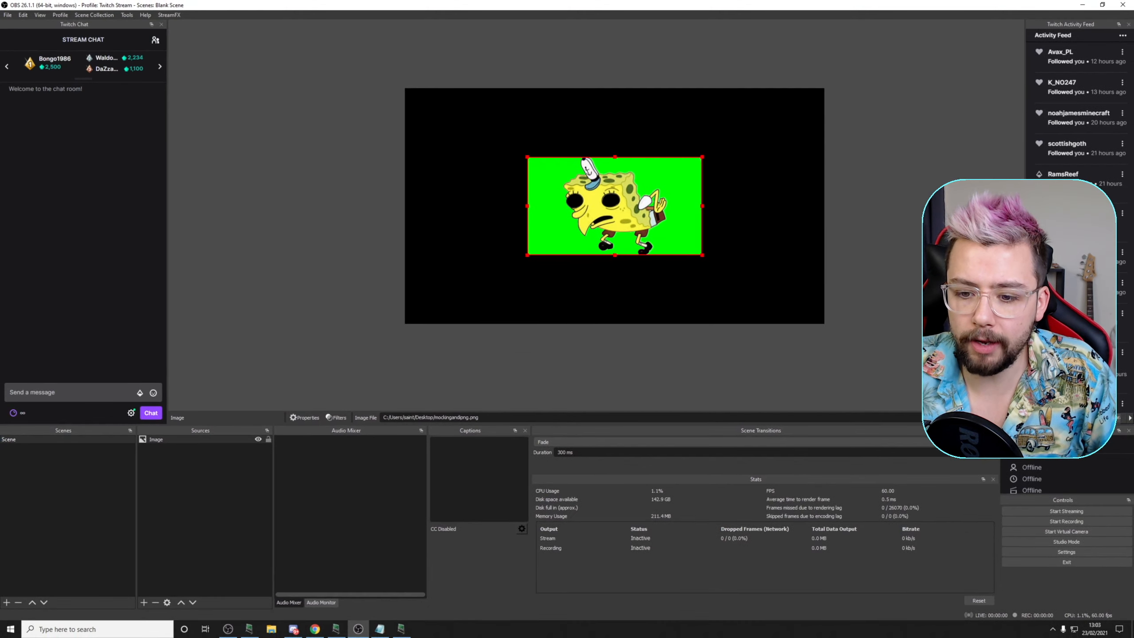
- Close the old Blank_Scene.json window in Notepad and minimise OBS to reach the desktop
{"action": "left_click", "coordinate": [380, 628]}
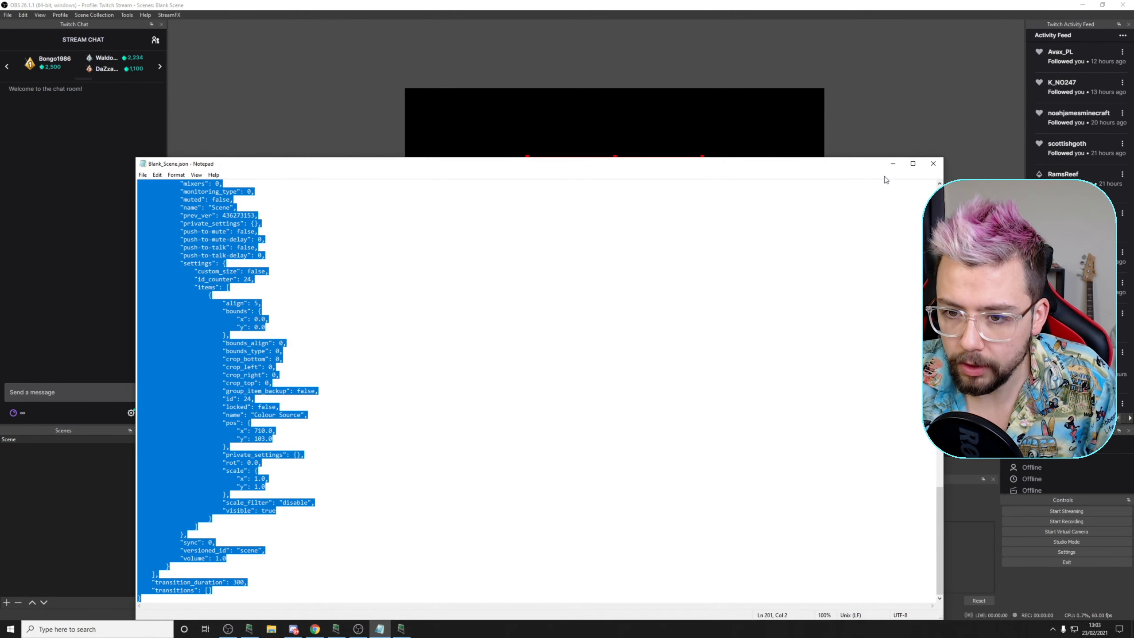
{"action": "left_click", "coordinate": [933, 163]}
{"action": "left_click", "coordinate": [1082, 5]}
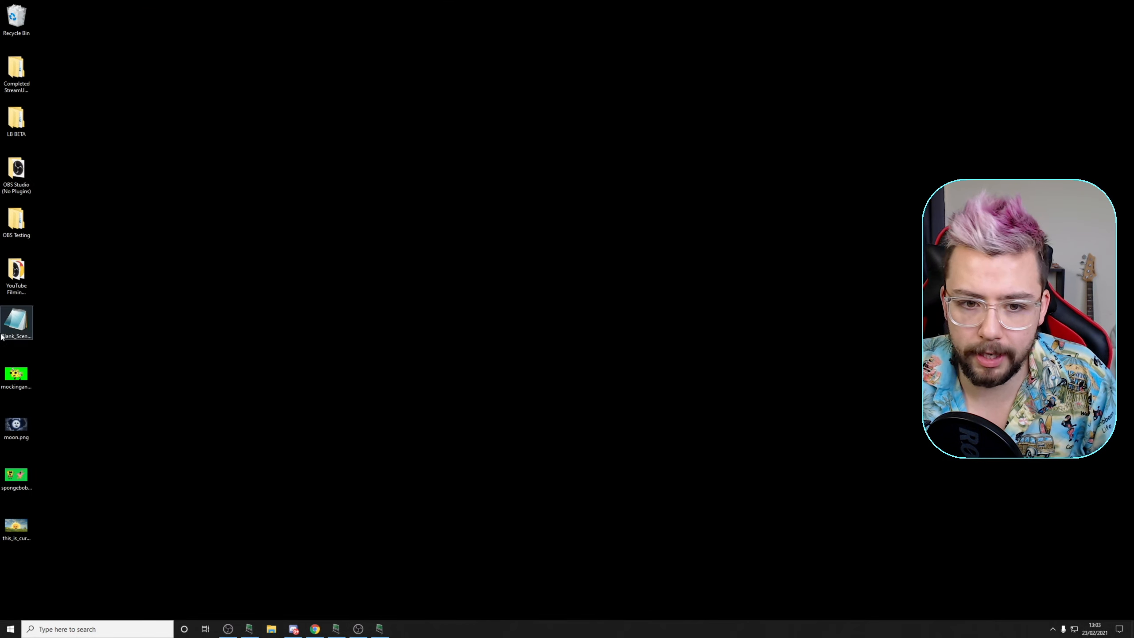
- Open the exported Blank_Scene.json from the desktop and copy its entire text
{"action": "double_click", "coordinate": [2, 337]}
{"action": "scroll", "coordinate": [231, 350], "scroll_direction": "down", "scroll_amount": 20}
{"action": "scroll", "coordinate": [231, 351], "scroll_direction": "down", "scroll_amount": 20}
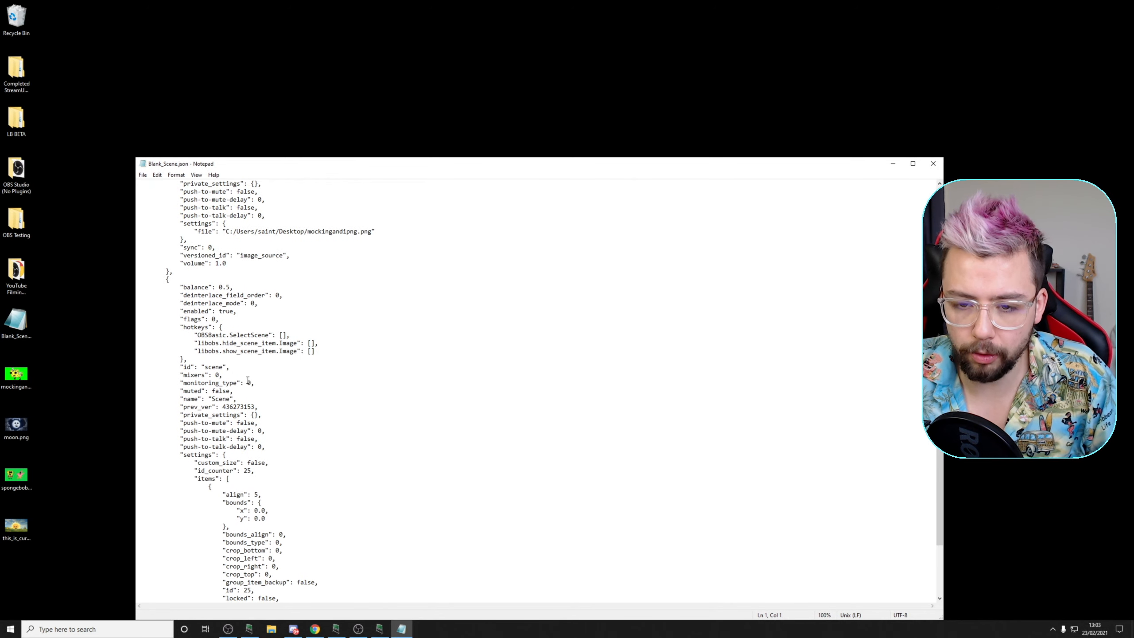
{"action": "scroll", "coordinate": [247, 378], "scroll_direction": "up", "scroll_amount": 10}
{"action": "left_click", "coordinate": [248, 376]}
{"action": "key", "text": "ctrl+a"}
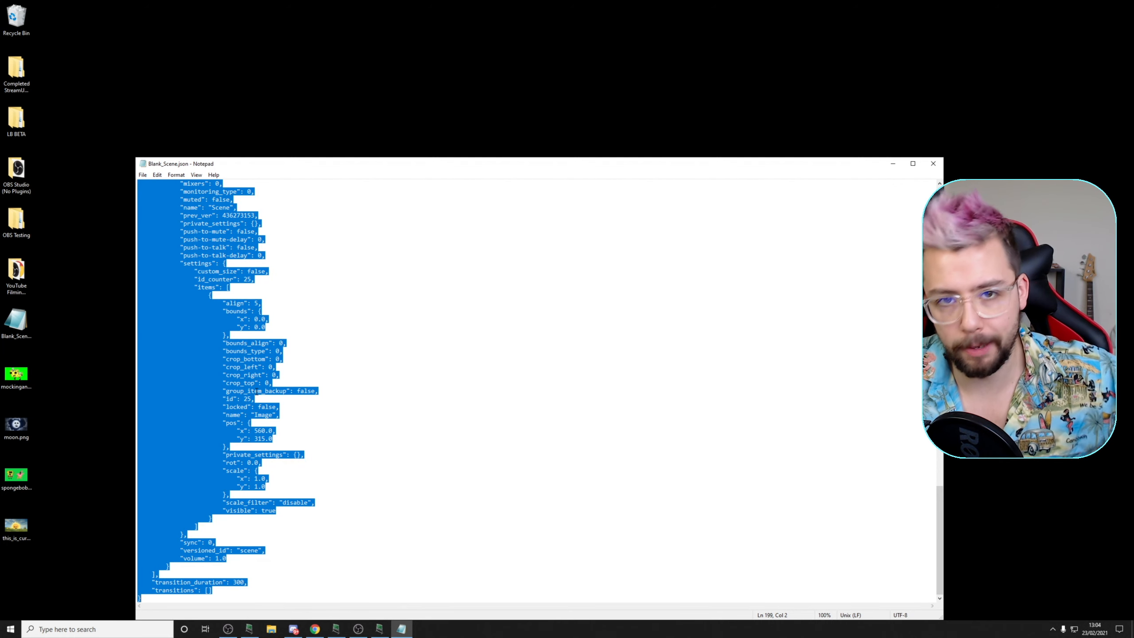
- Switch to the Online JSON Viewer in Chrome and paste the scene collection JSON as its text
{"action": "left_click", "coordinate": [316, 629]}
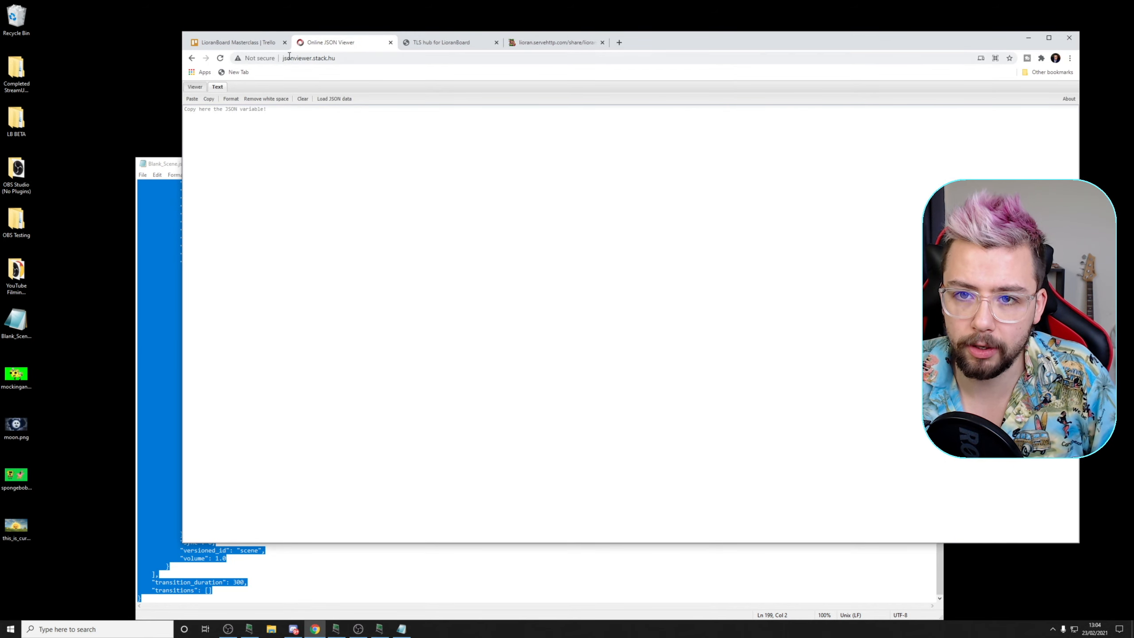
{"action": "left_click", "coordinate": [237, 152]}
{"action": "key", "text": "ctrl+v"}
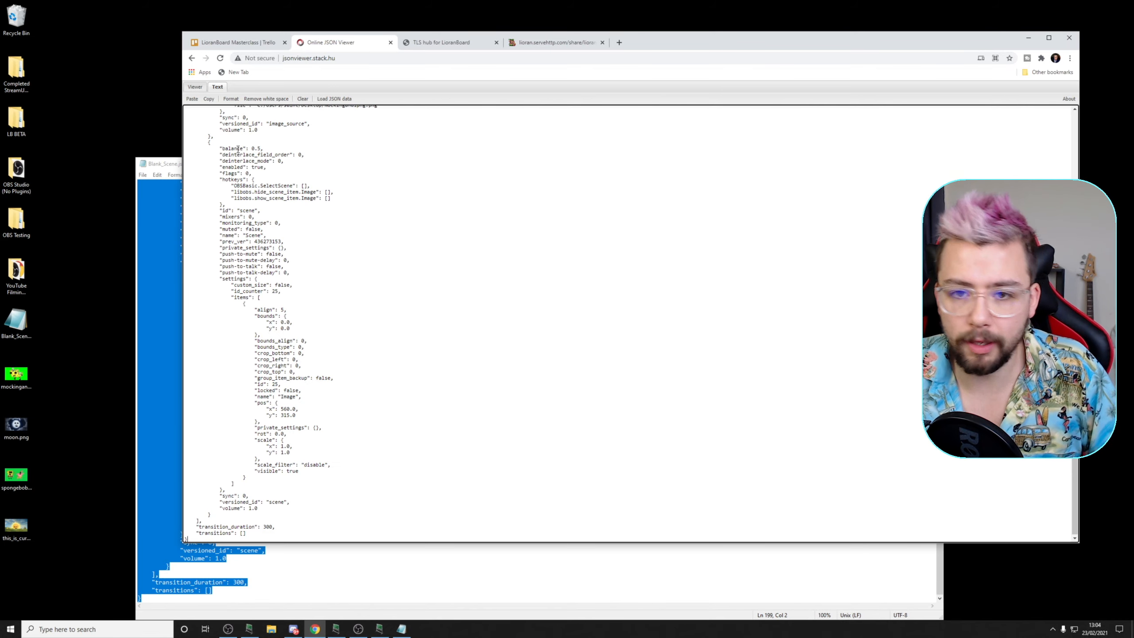
- Examine the JSON as a tree, expanding sources, the first source and its settings to inspect the file entry
{"action": "scroll", "coordinate": [347, 420], "scroll_direction": "up", "scroll_amount": 3}
{"action": "scroll", "coordinate": [223, 384], "scroll_direction": "down", "scroll_amount": 4}
{"action": "scroll", "coordinate": [331, 273], "scroll_direction": "up", "scroll_amount": 15}
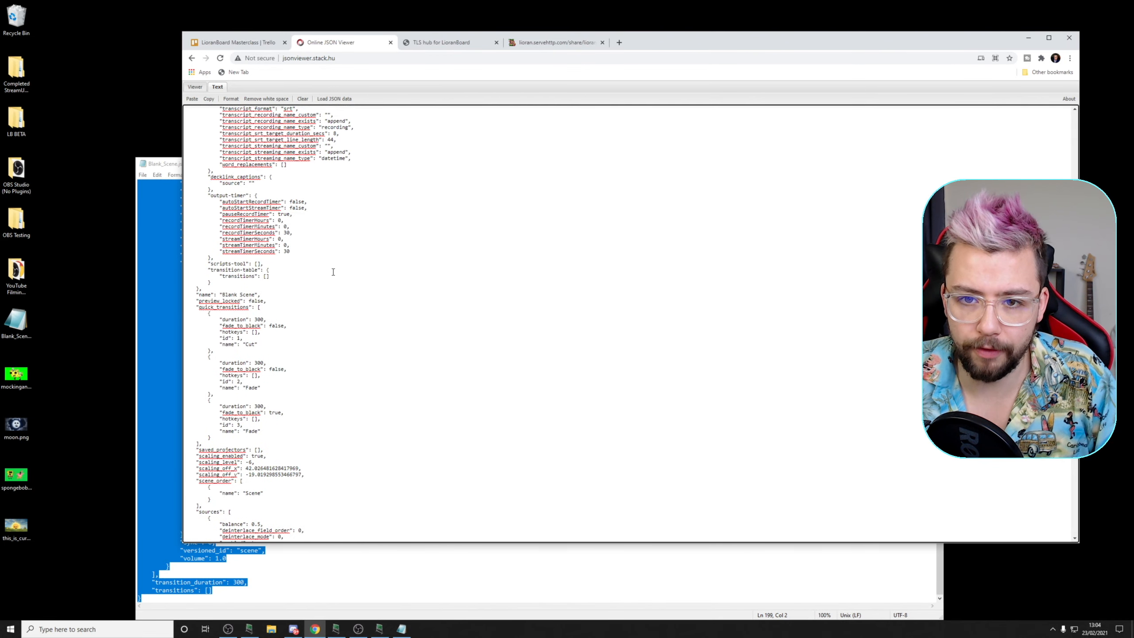
{"action": "scroll", "coordinate": [336, 284], "scroll_direction": "down", "scroll_amount": 15}
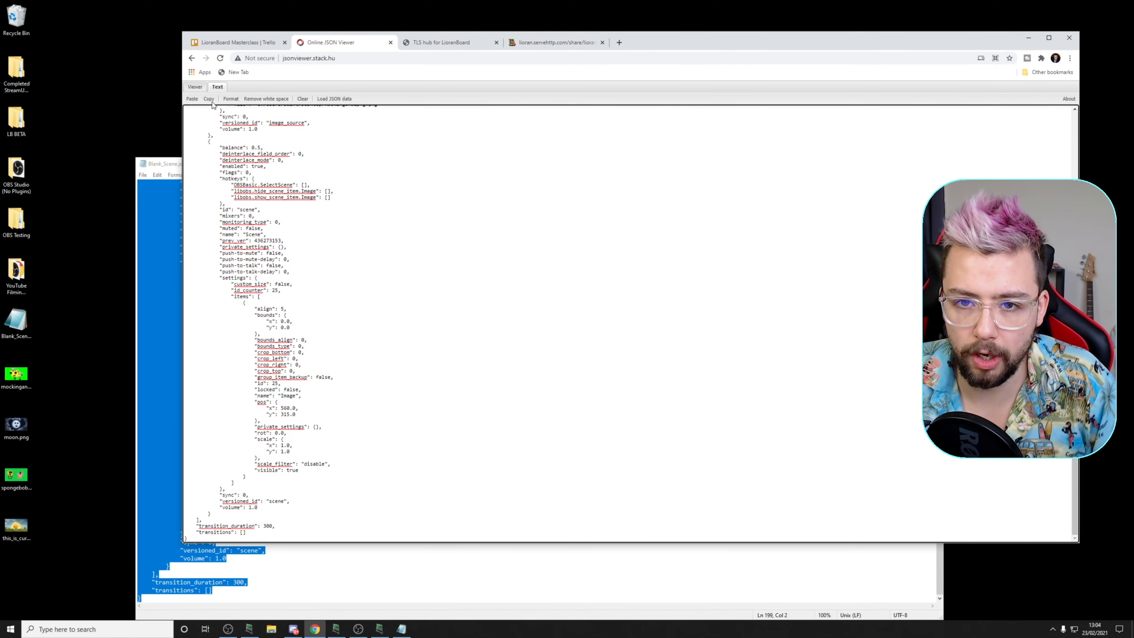
{"action": "left_click", "coordinate": [195, 87]}
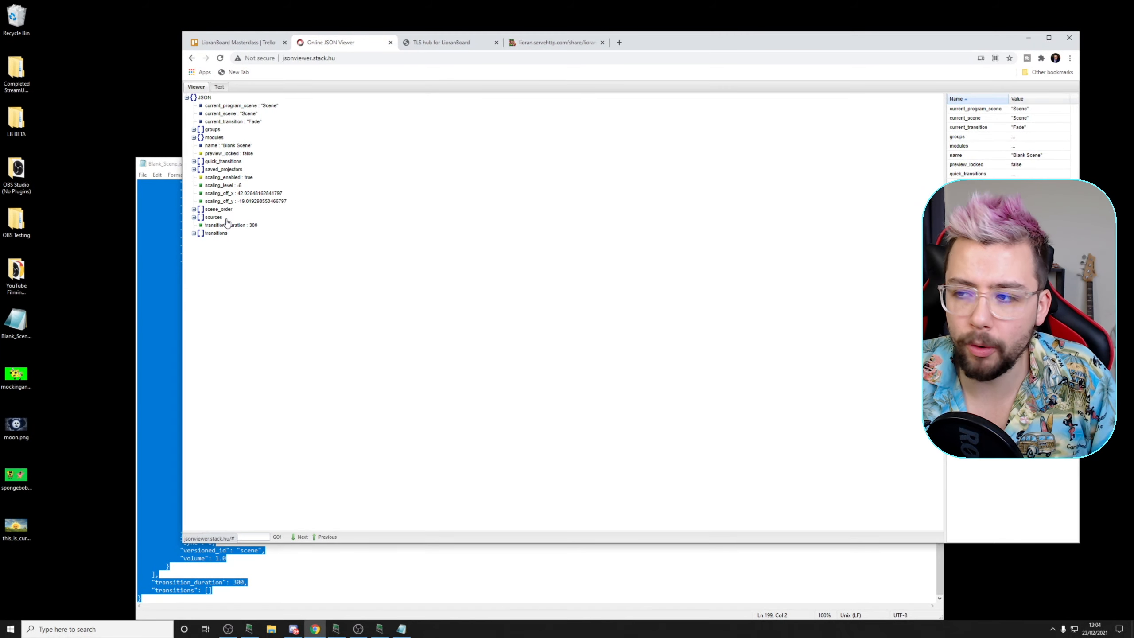
{"action": "left_click", "coordinate": [194, 217]}
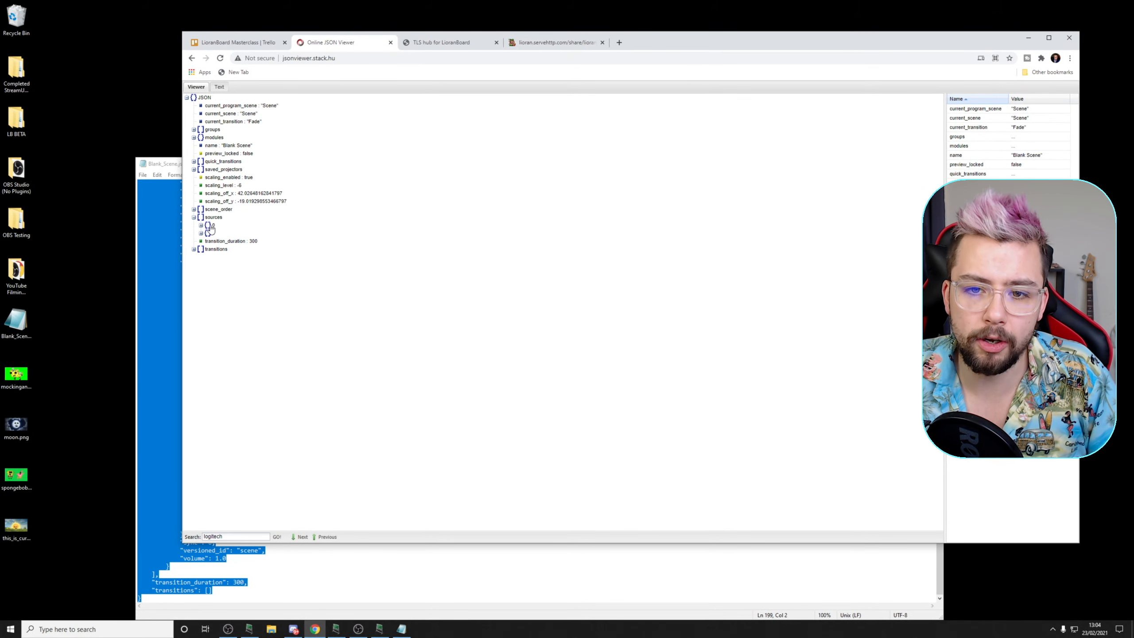
{"action": "left_click", "coordinate": [201, 225]}
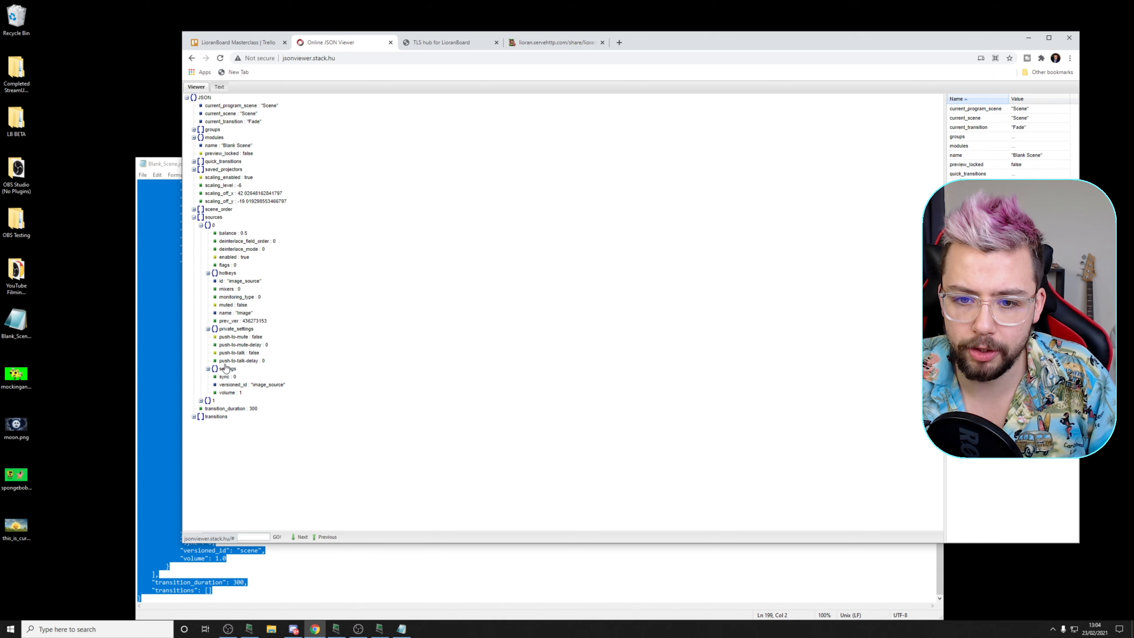
{"action": "left_click", "coordinate": [208, 369]}
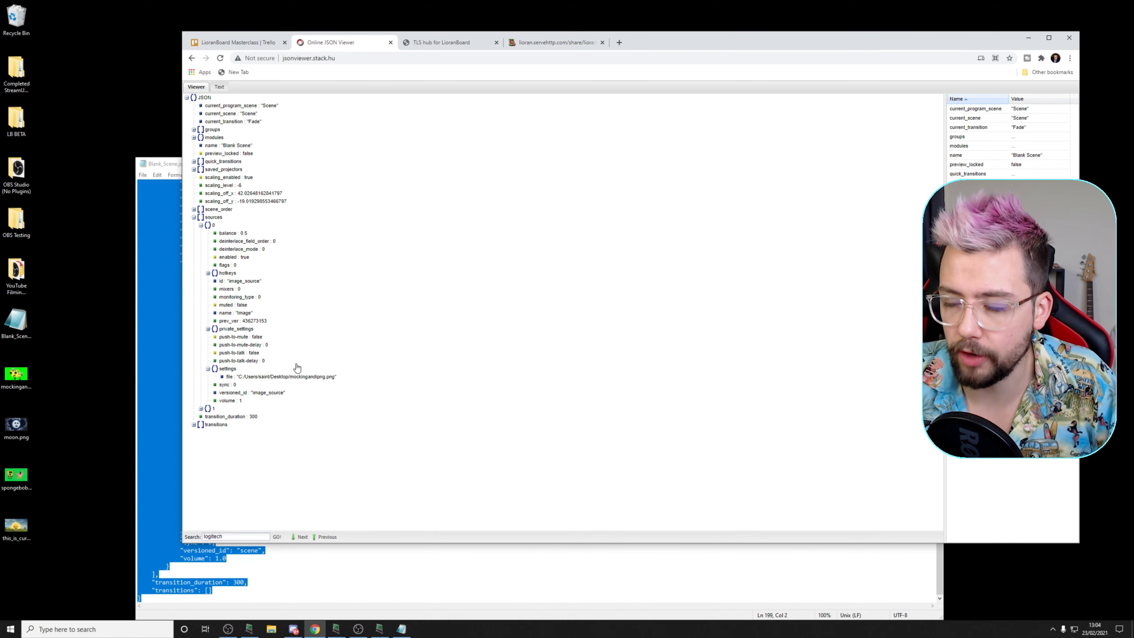
{"action": "left_click", "coordinate": [230, 377]}
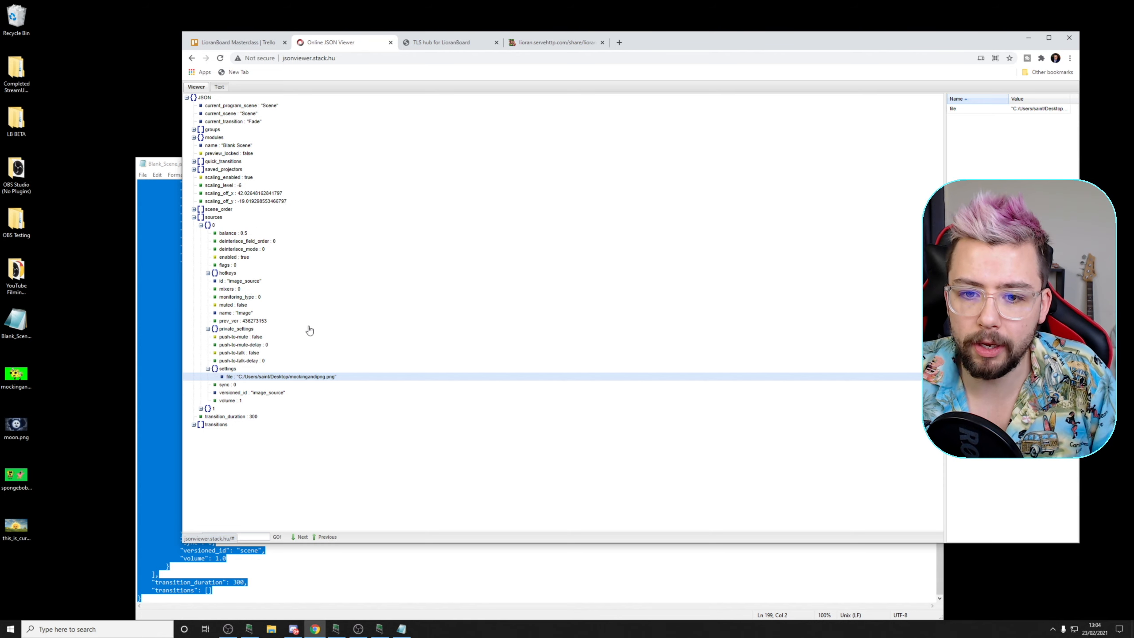
- Return to the raw JSON text and copy the image source's settings block, from its opening to its closing brace
{"action": "left_click", "coordinate": [219, 87]}
{"action": "scroll", "coordinate": [285, 242], "scroll_direction": "up", "scroll_amount": 5}
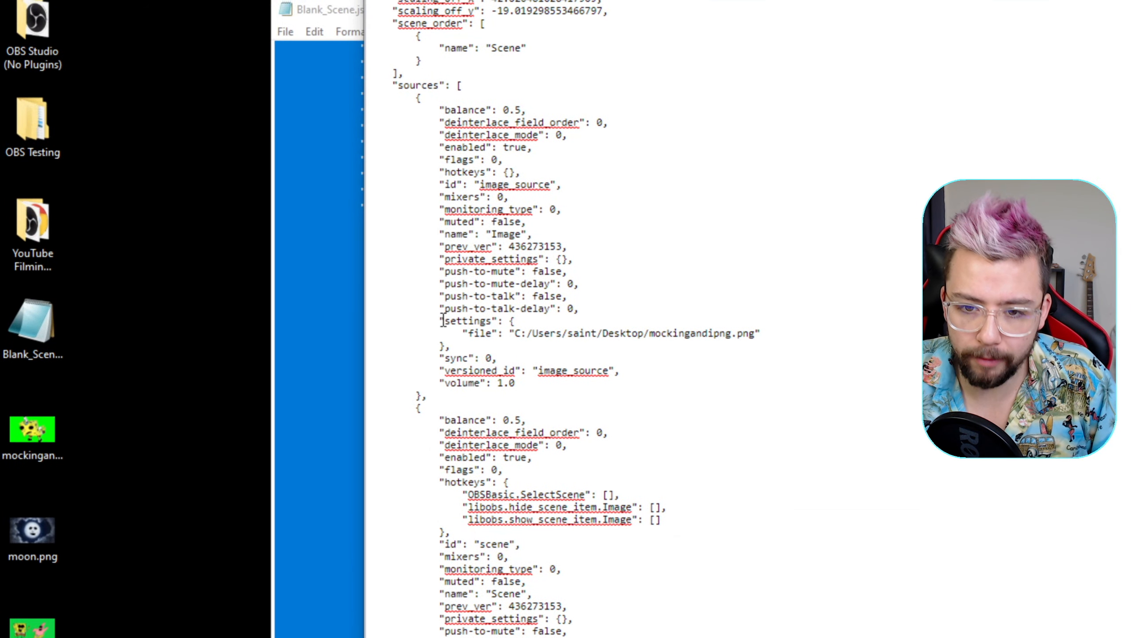
{"action": "left_click_drag", "start_coordinate": [221, 319], "coordinate": [248, 320]}
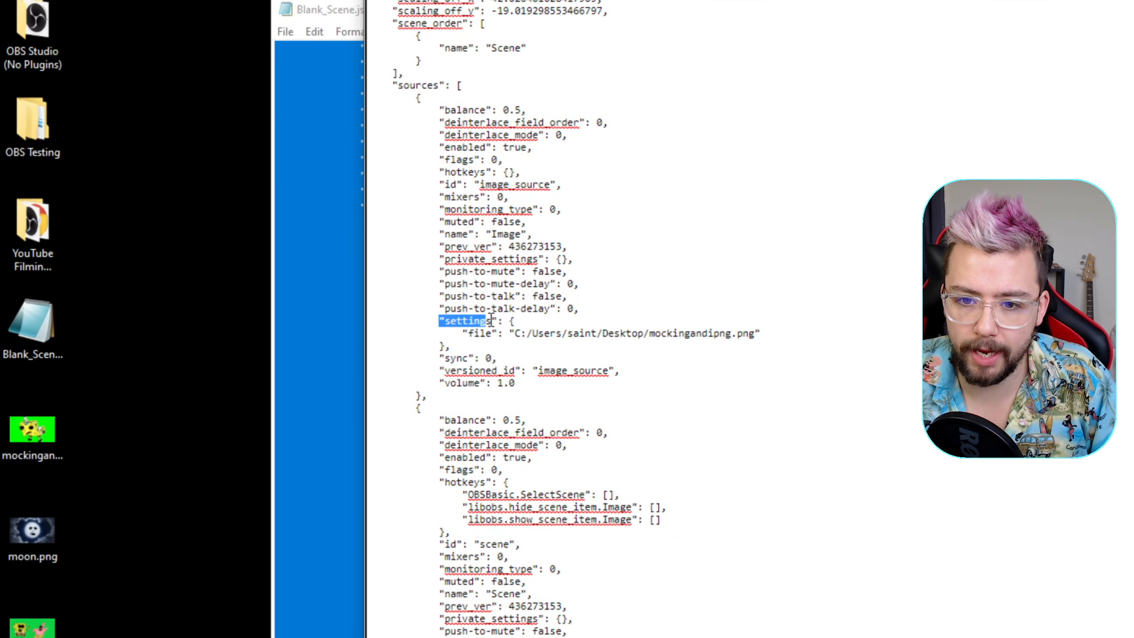
{"action": "left_click_drag", "start_coordinate": [510, 318], "coordinate": [444, 329]}
{"action": "key", "text": "ctrl+c"}
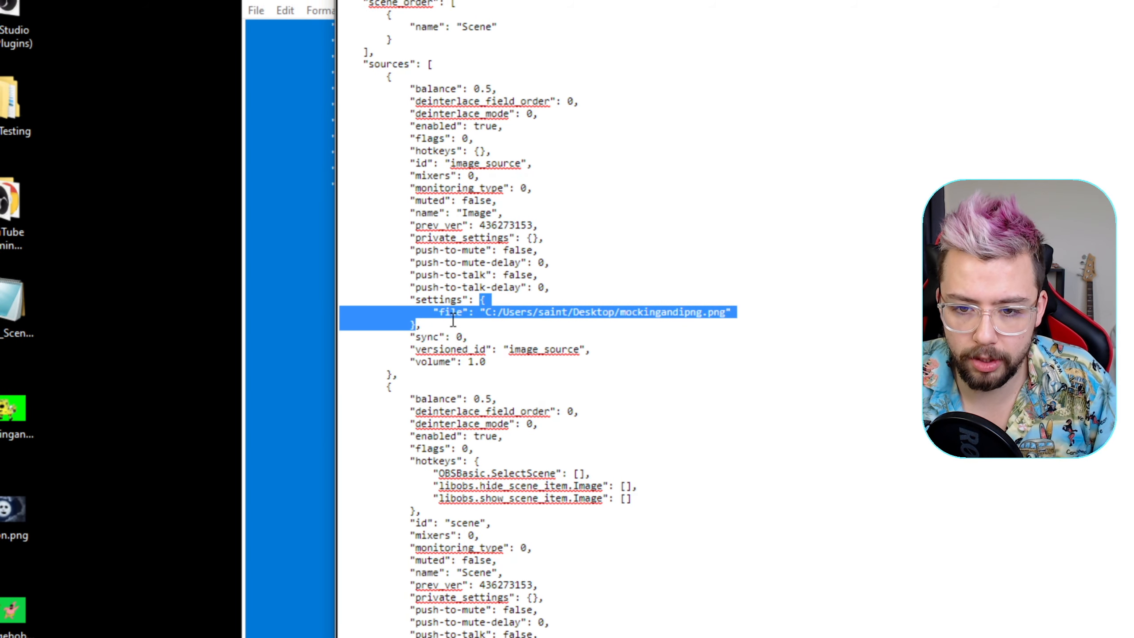
{"action": "left_click", "coordinate": [451, 301]}
{"action": "key", "text": "ctrl+a"}
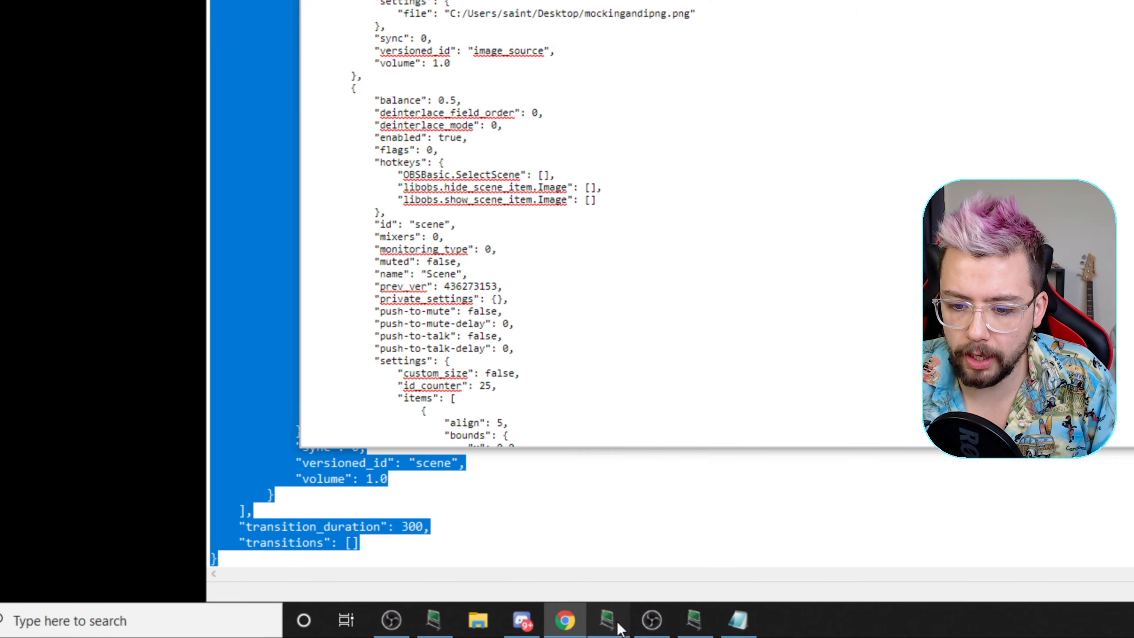
- Switch to LioranBoard Receiver and create a blank button named "change image to moon" in the first cell of the New Deck 4 grid
{"action": "left_click", "coordinate": [609, 620]}
{"action": "left_click", "coordinate": [839, 263]}
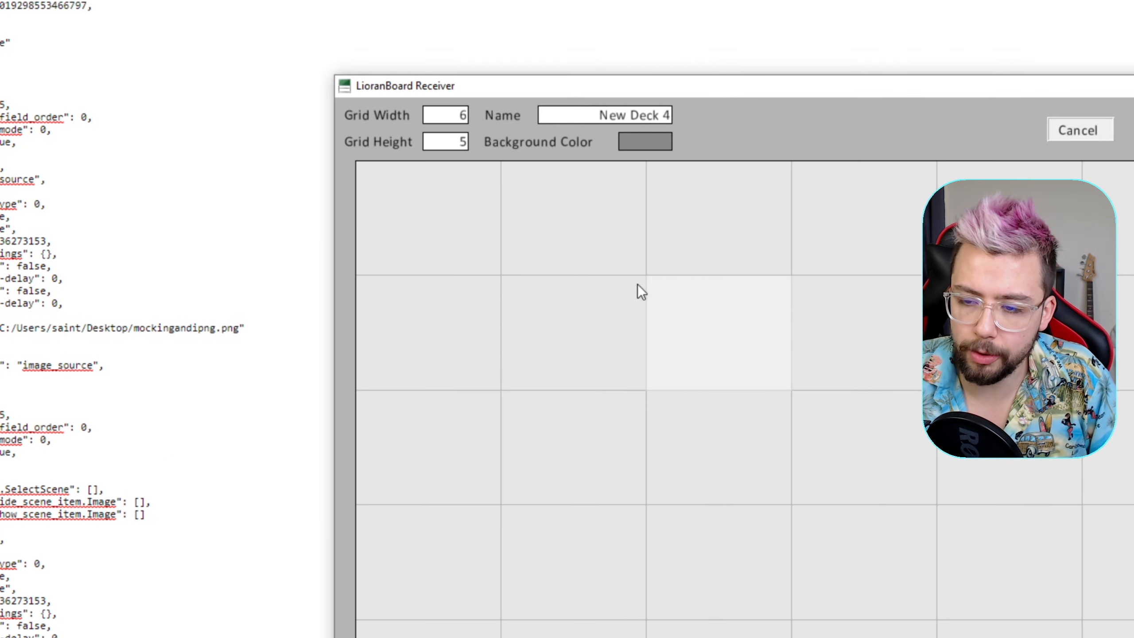
{"action": "left_click", "coordinate": [453, 319]}
{"action": "left_click", "coordinate": [562, 321]}
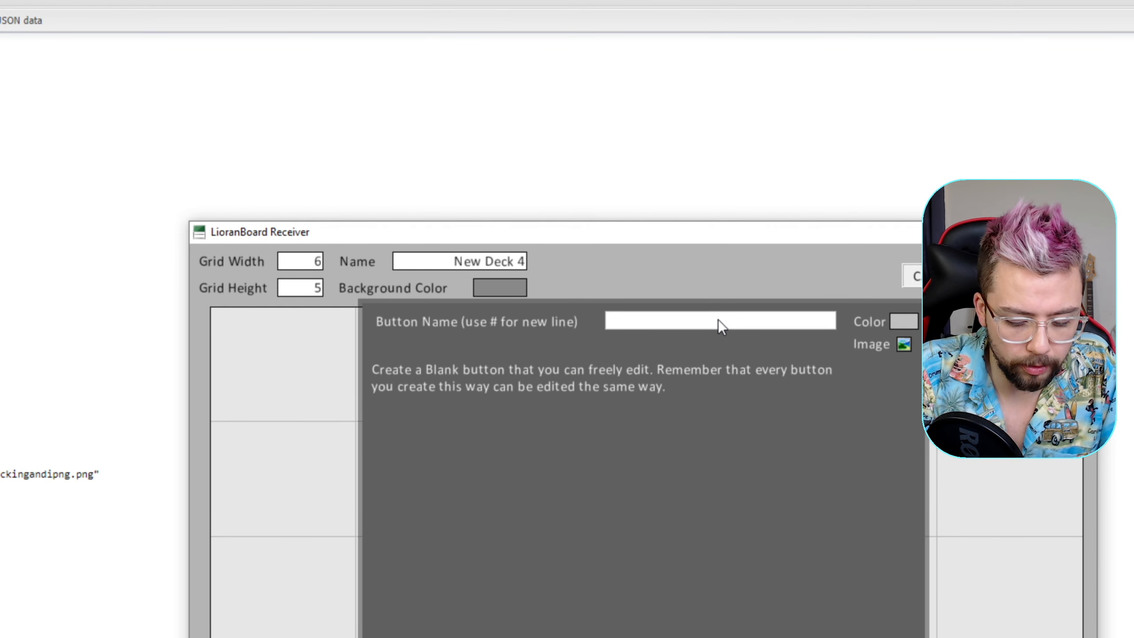
{"action": "type", "text": "change image to moon"}
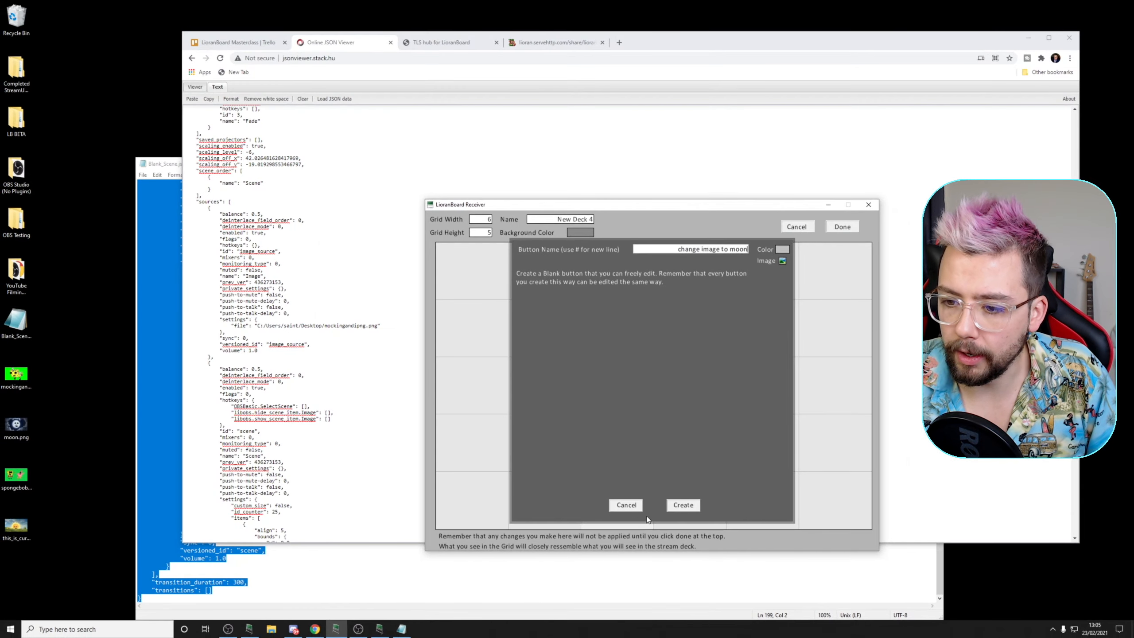
{"action": "left_click", "coordinate": [696, 507]}
- Add a Source Change Settings command to the "change image to moon" button, with Image as the source
{"action": "right_click", "coordinate": [475, 255]}
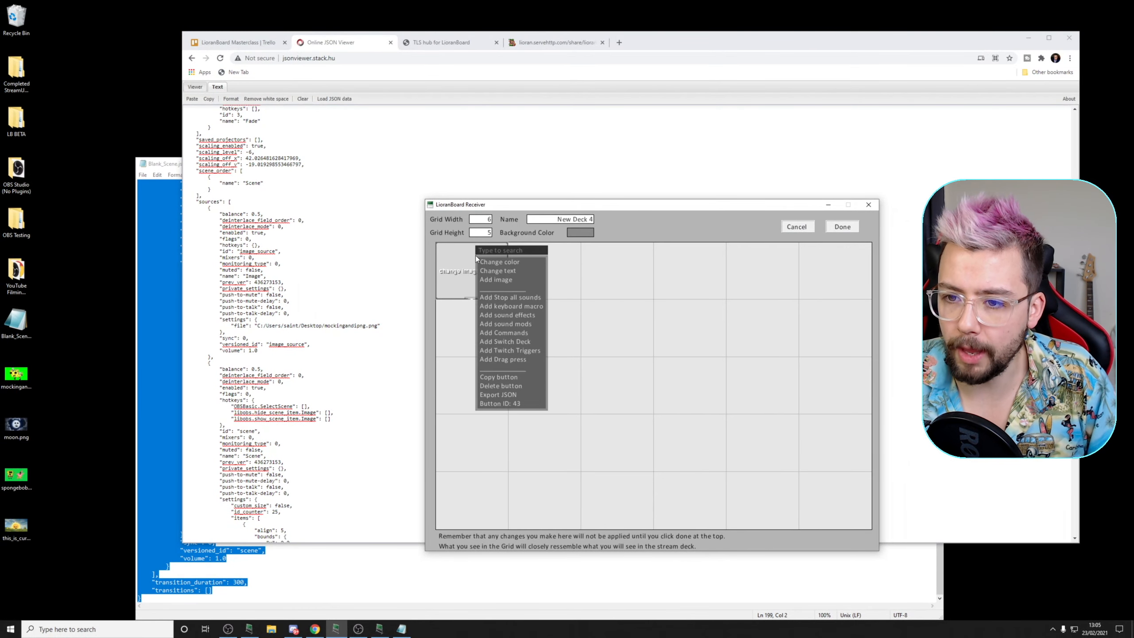
{"action": "left_click", "coordinate": [509, 318]}
{"action": "left_click", "coordinate": [650, 306]}
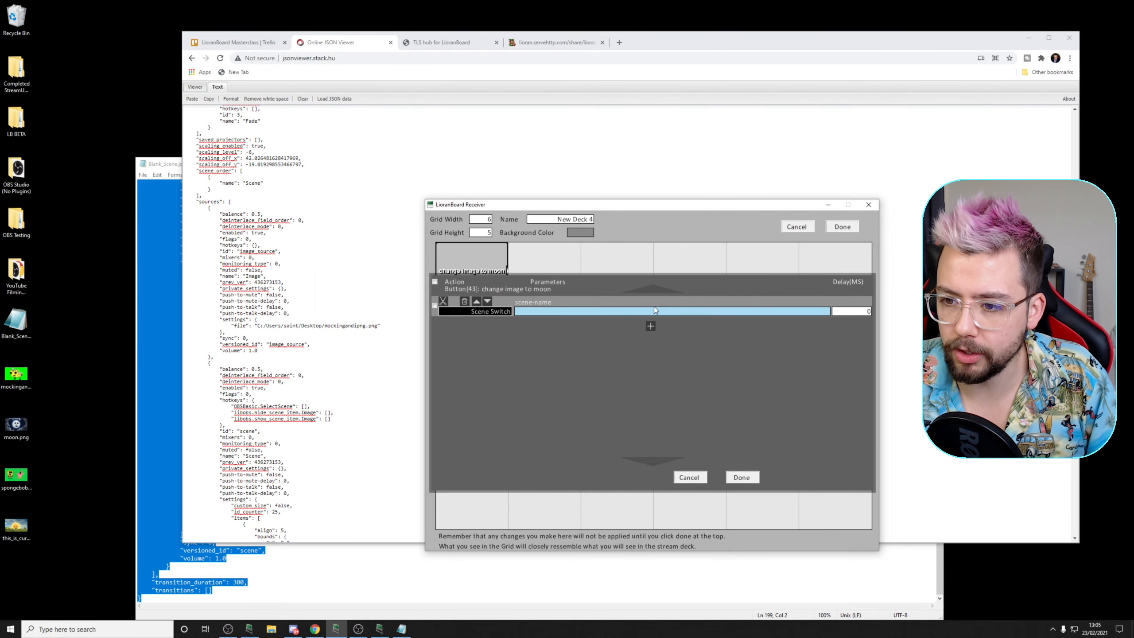
{"action": "left_click", "coordinate": [484, 313]}
{"action": "type", "text": "setting"}
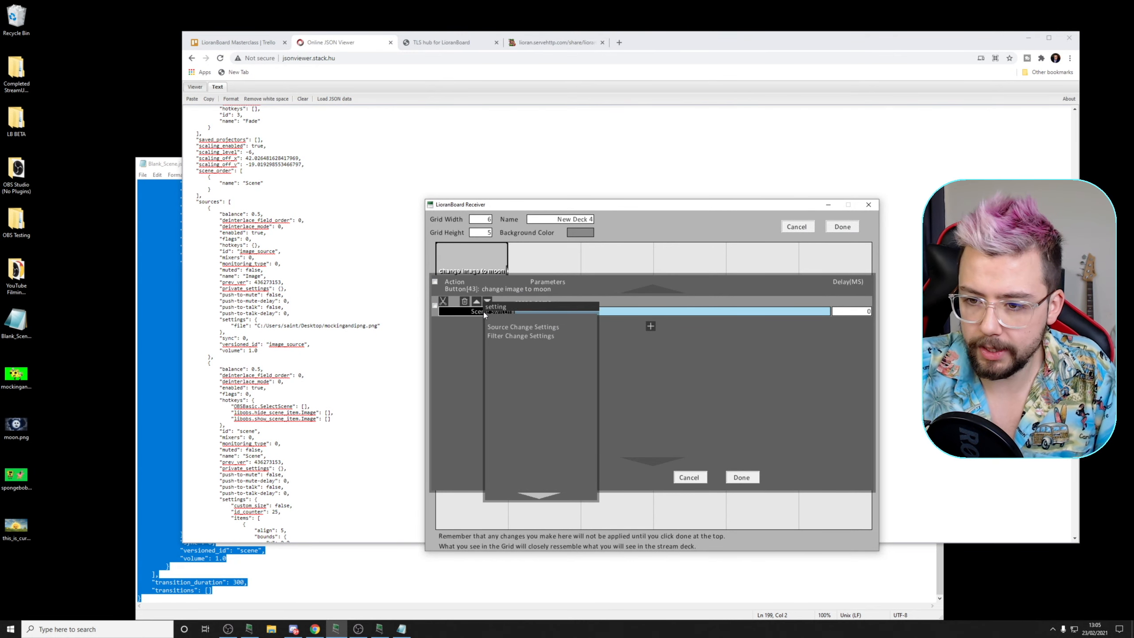
{"action": "left_click", "coordinate": [526, 327]}
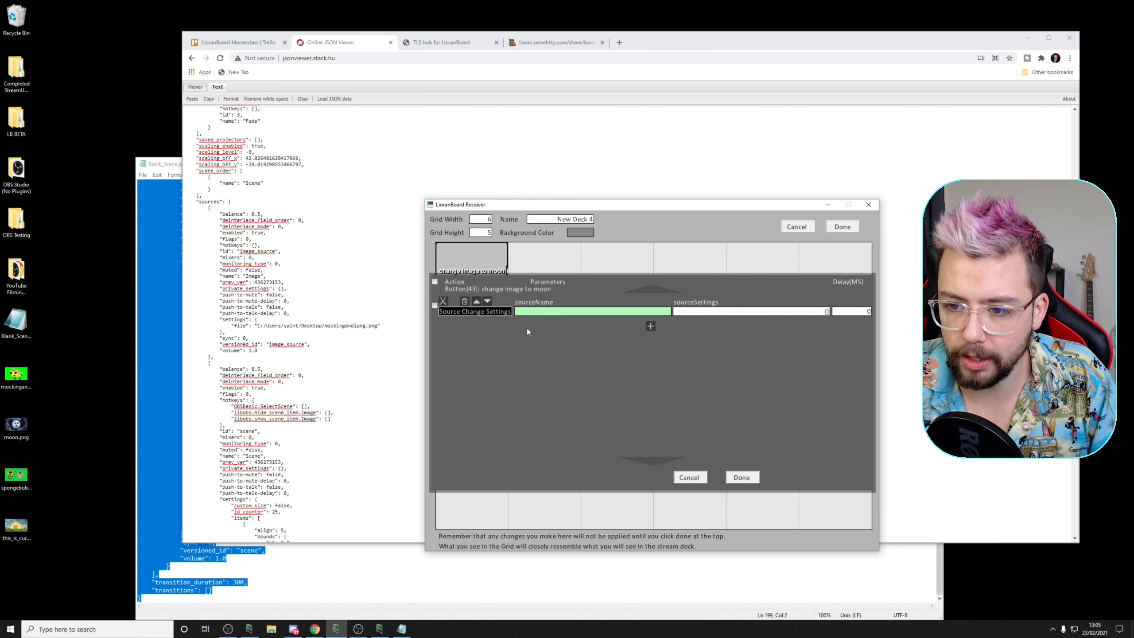
{"action": "left_click", "coordinate": [615, 313]}
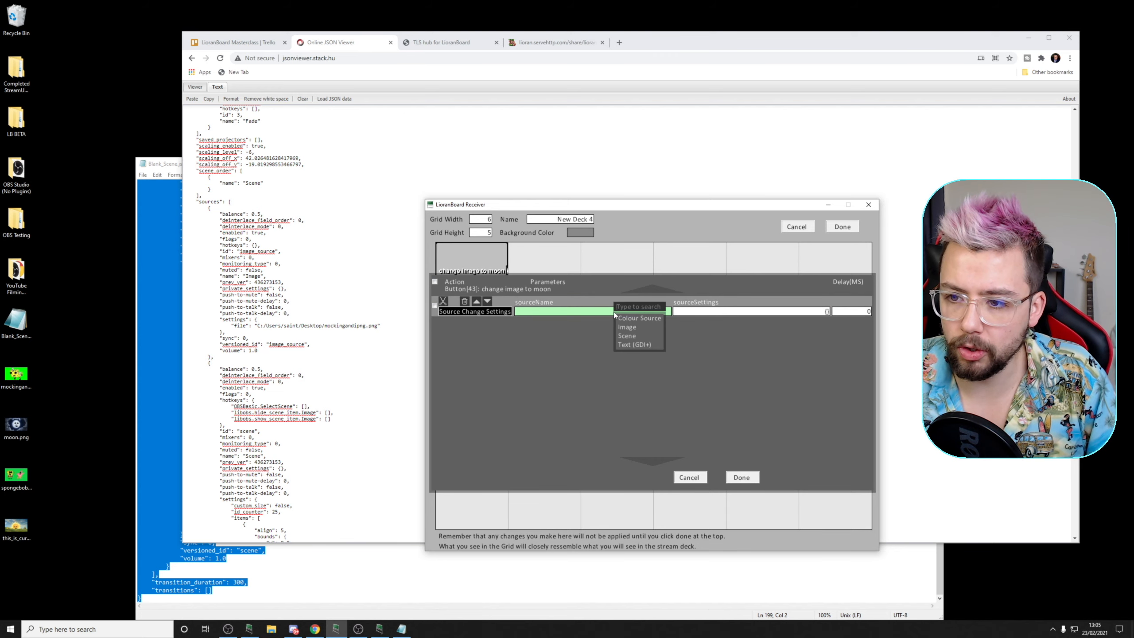
{"action": "left_click", "coordinate": [641, 326]}
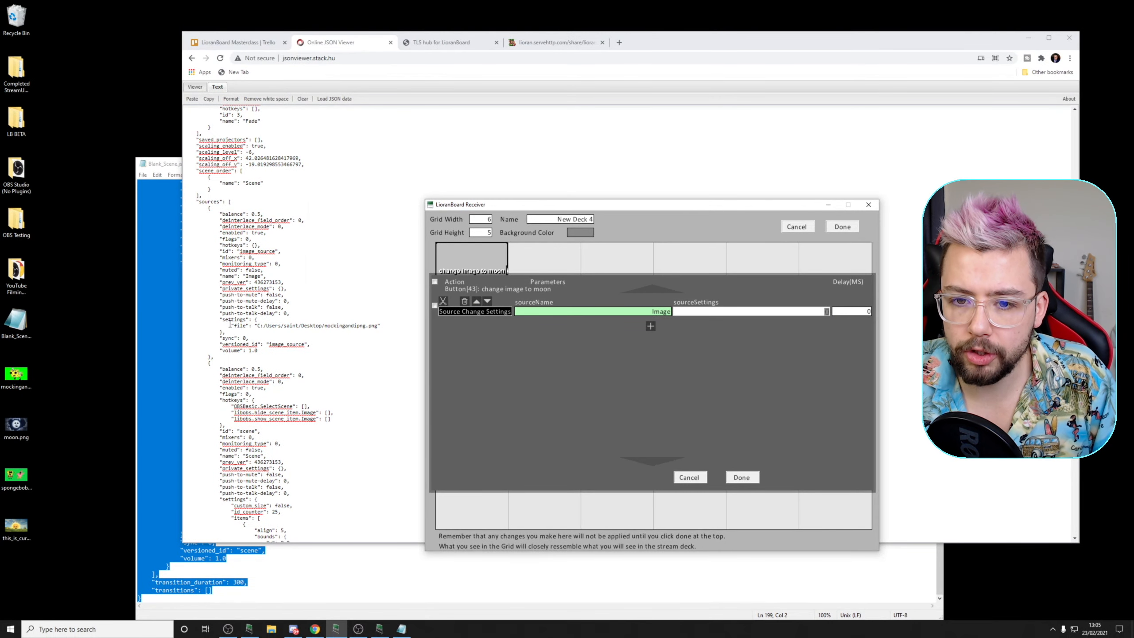
- Copy the "file" line from the image source's JSON settings and paste it between the braces of the command's sourceSettings
{"action": "left_click", "coordinate": [232, 326]}
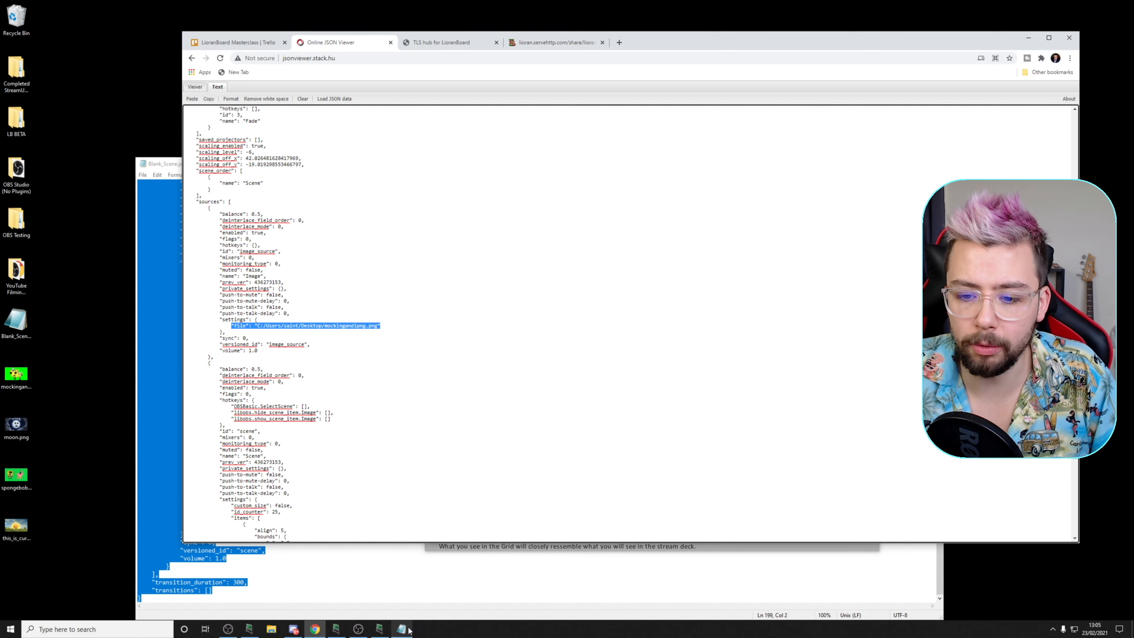
{"action": "left_click", "coordinate": [791, 553]}
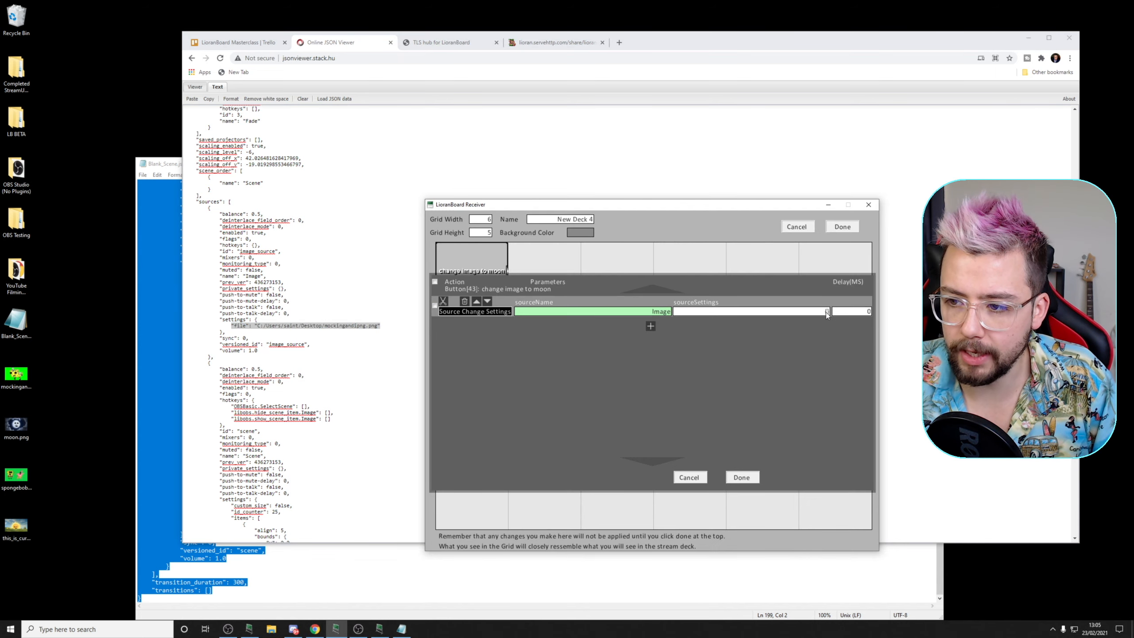
{"action": "key", "text": "ctrl+v"}
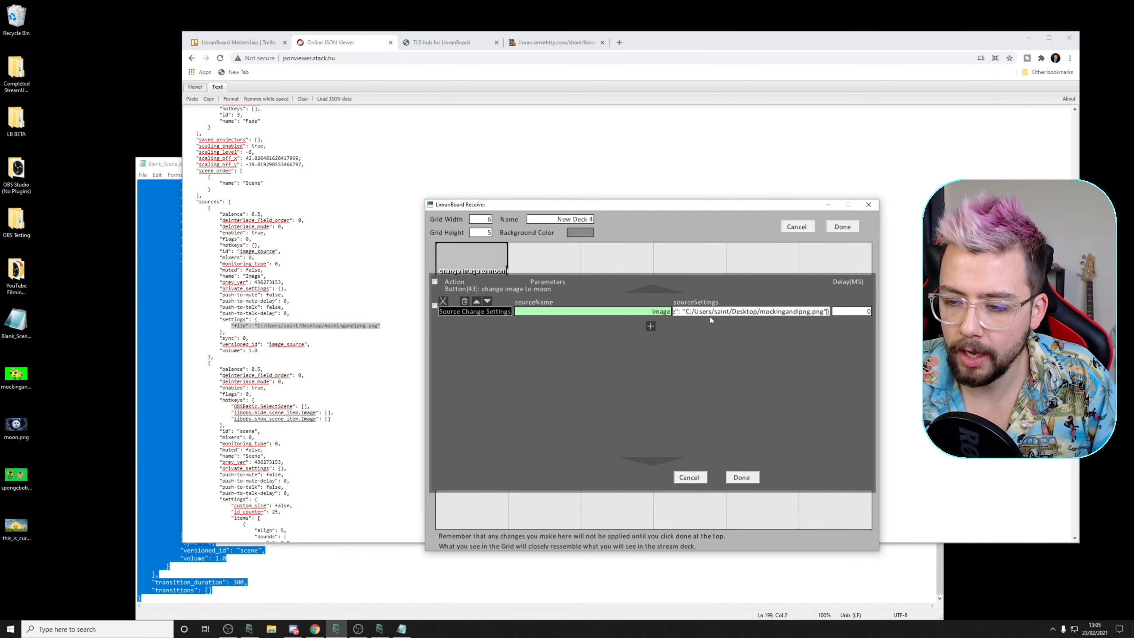
{"action": "right_click", "coordinate": [675, 312]}
{"action": "left_click", "coordinate": [755, 265]}
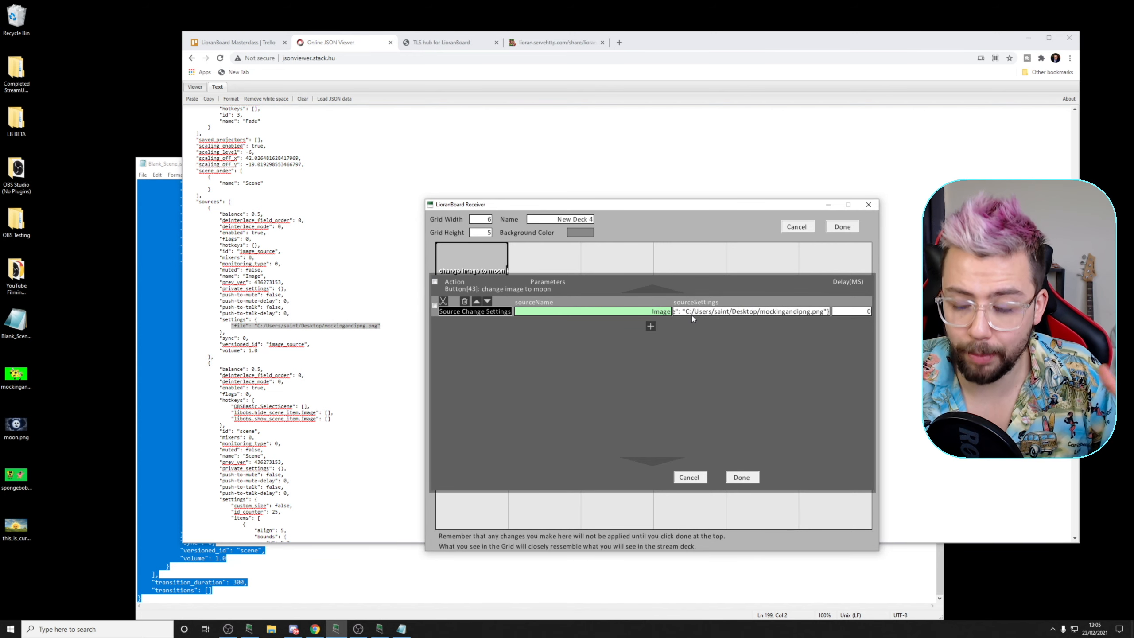
- Examine the file path in sourceSettings and compare it with the Image source's file in OBS
{"action": "left_click_drag", "start_coordinate": [699, 313], "coordinate": [848, 315]}
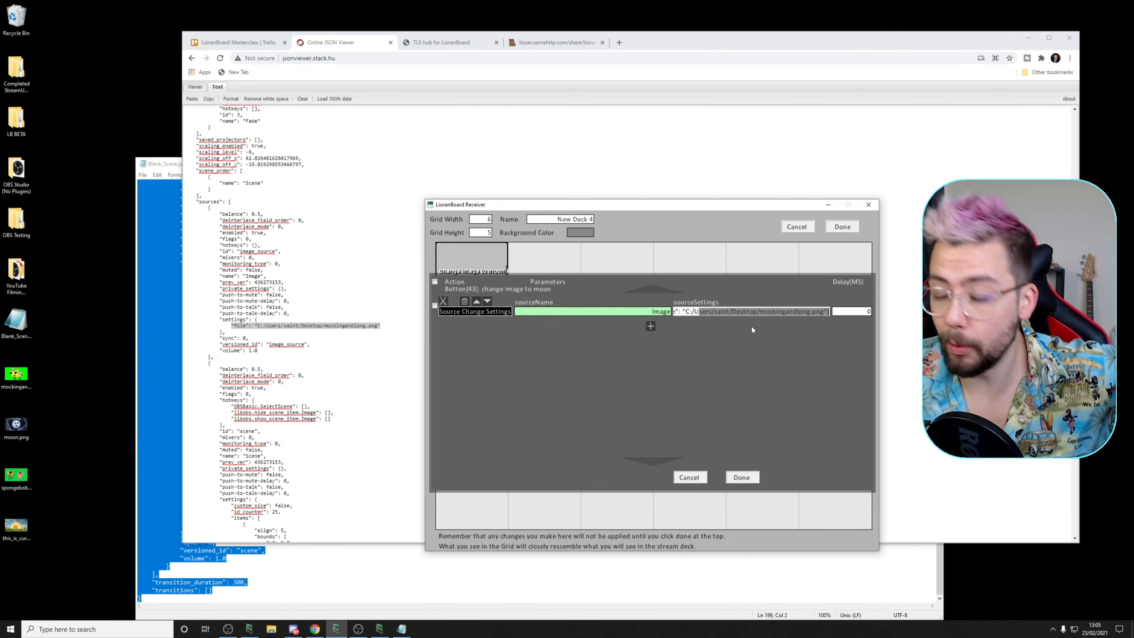
{"action": "left_click", "coordinate": [765, 312]}
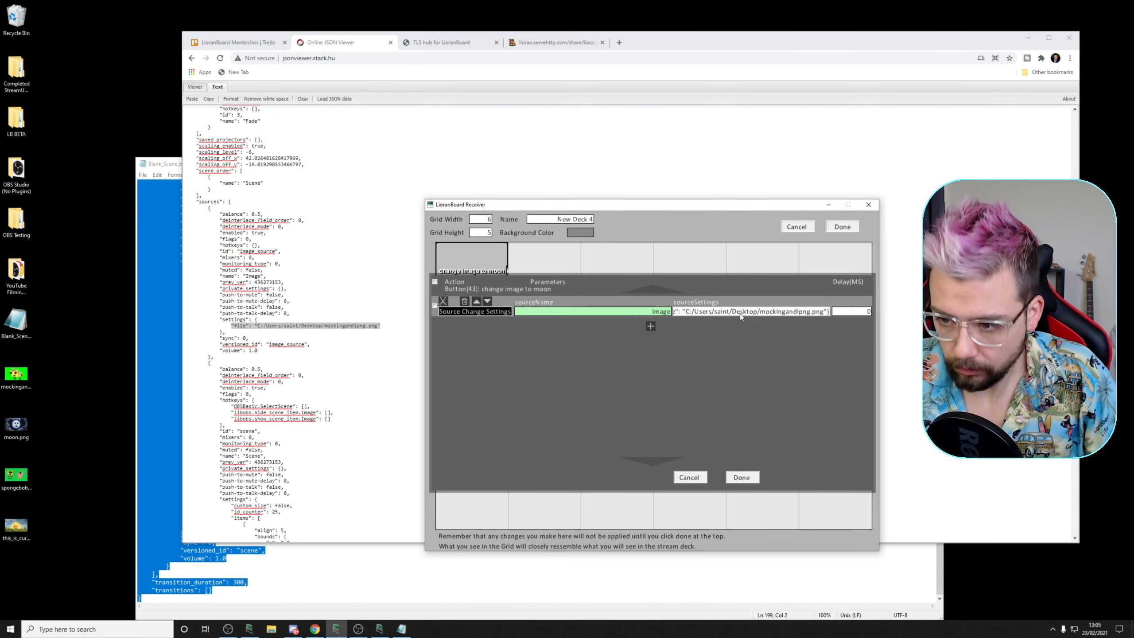
{"action": "left_click_drag", "start_coordinate": [741, 314], "coordinate": [829, 314]}
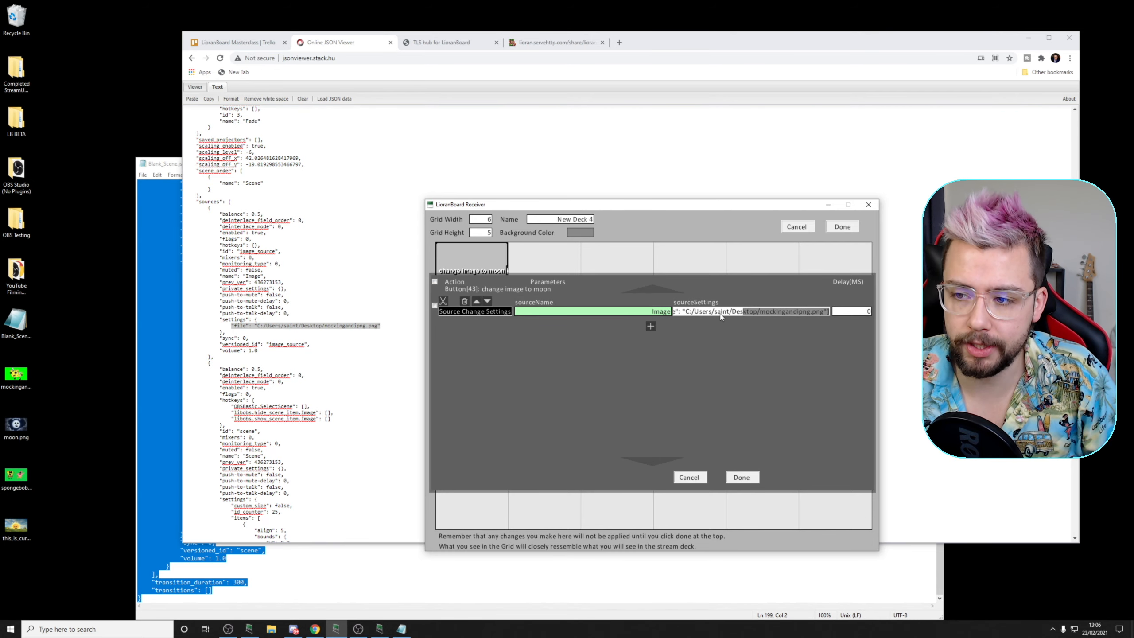
{"action": "left_click", "coordinate": [358, 629]}
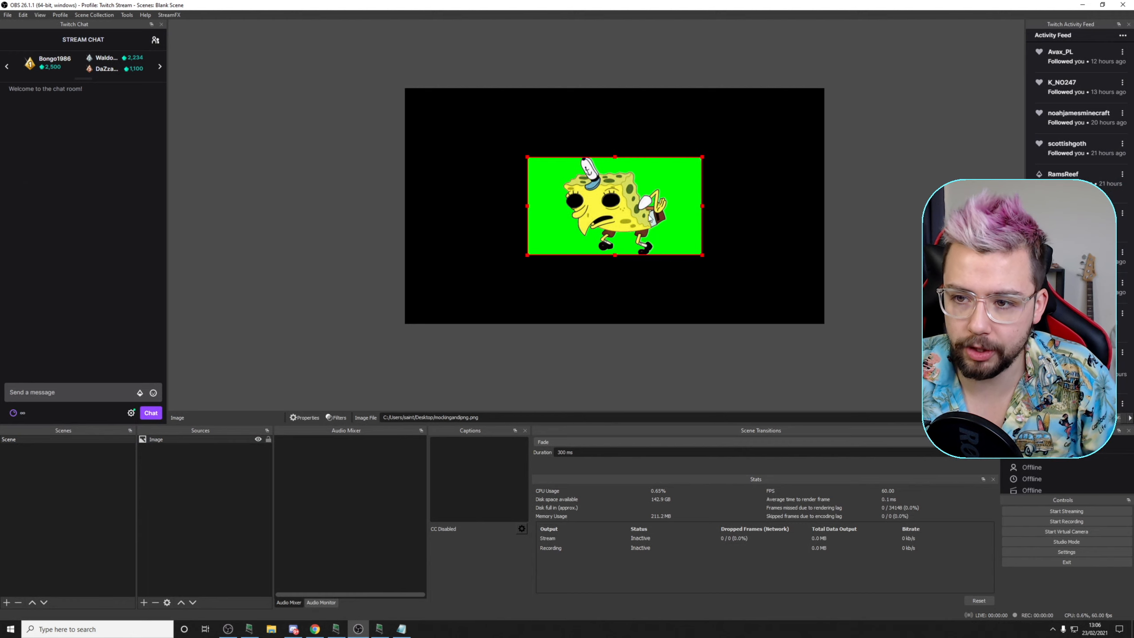
{"action": "left_click", "coordinate": [336, 628]}
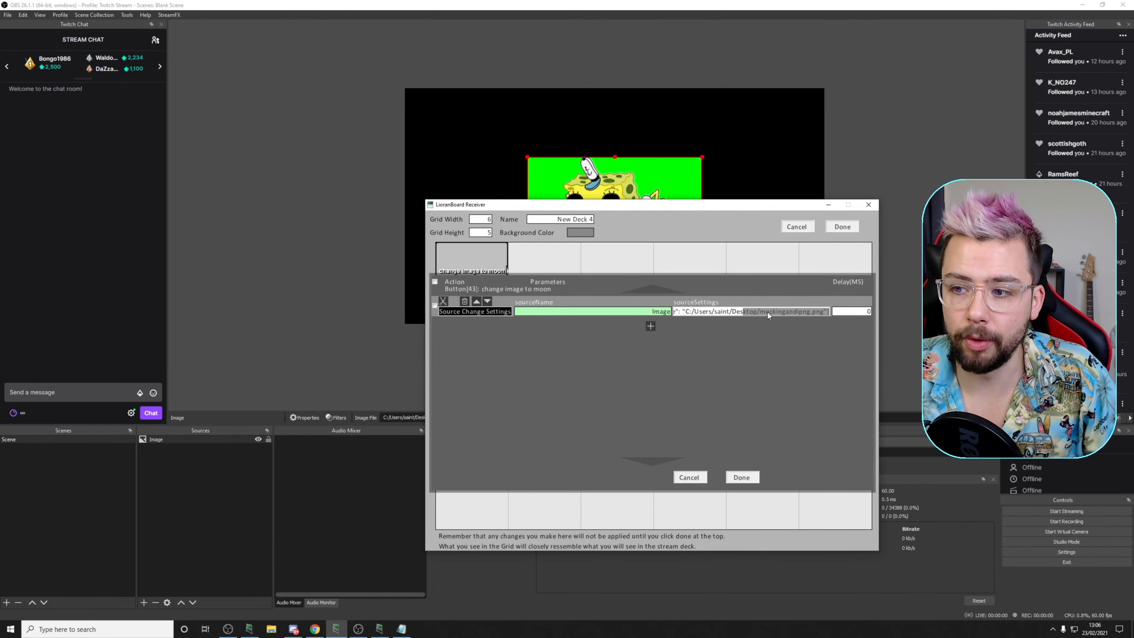
{"action": "left_click", "coordinate": [827, 313]}
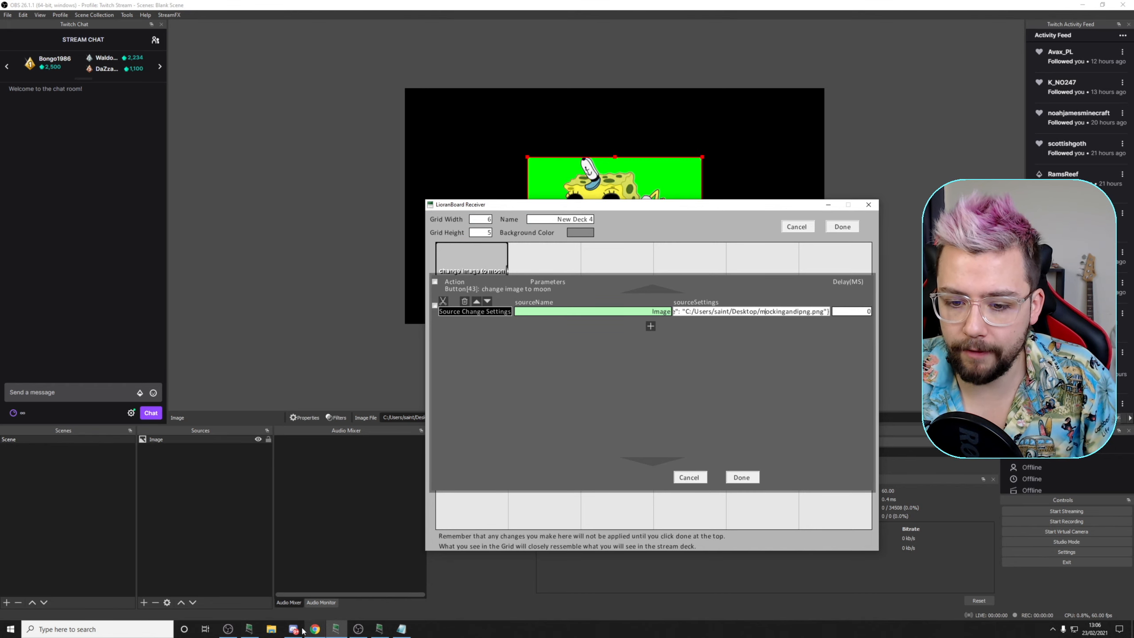
- Copy the full name of the moon.png file on the desktop and return to LioranBoard Receiver
{"action": "left_click", "coordinate": [1133, 629]}
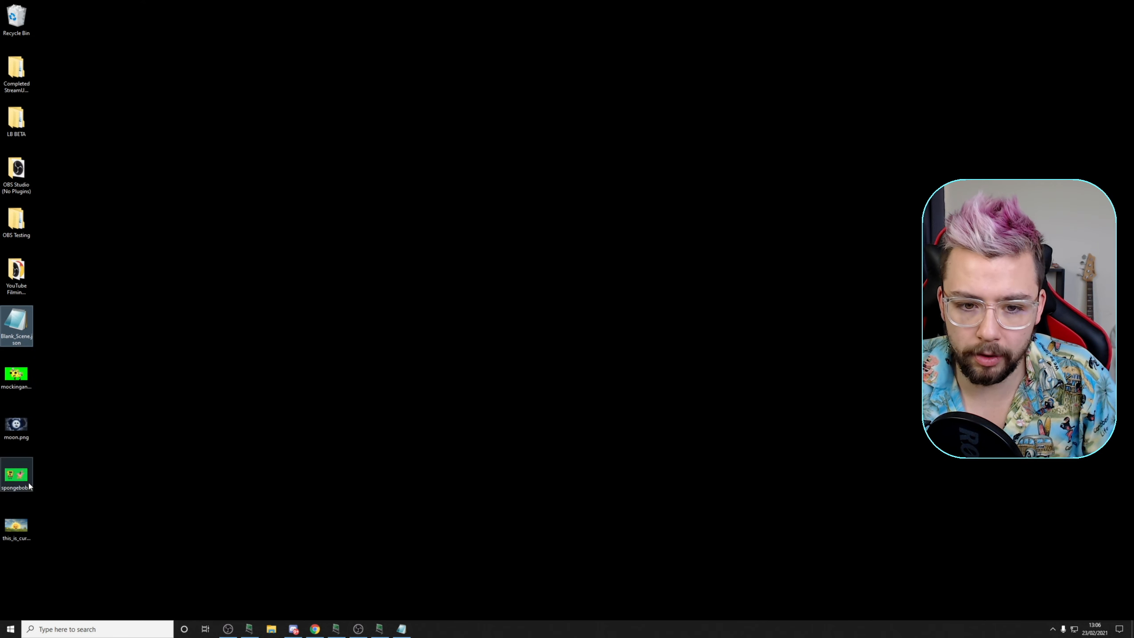
{"action": "left_click", "coordinate": [15, 441]}
{"action": "left_click", "coordinate": [13, 442]}
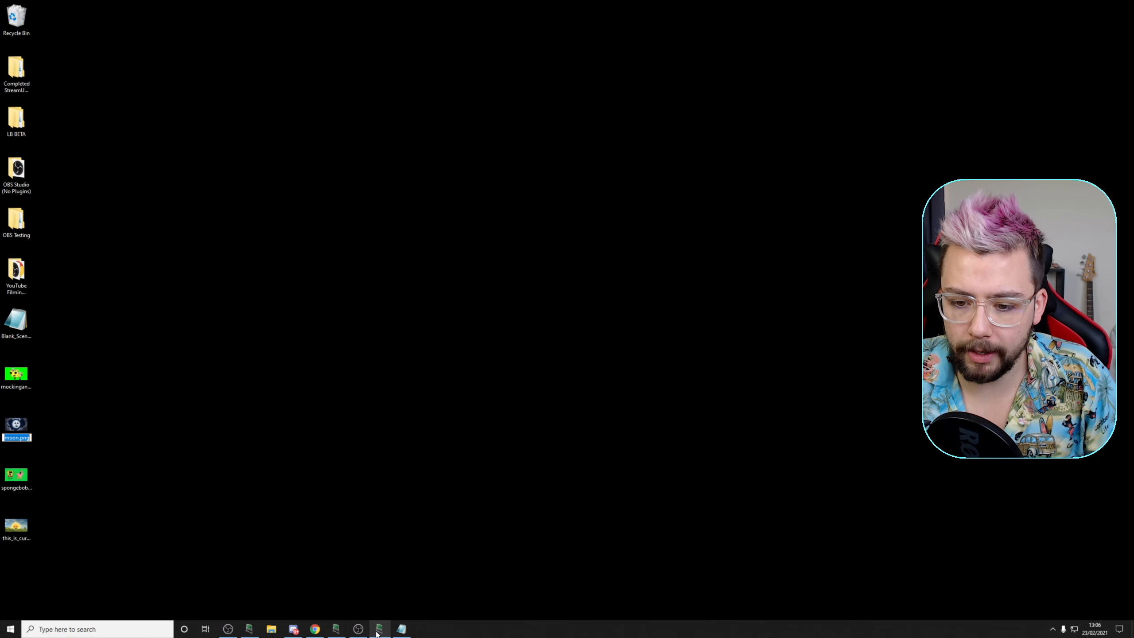
{"action": "left_click", "coordinate": [378, 629]}
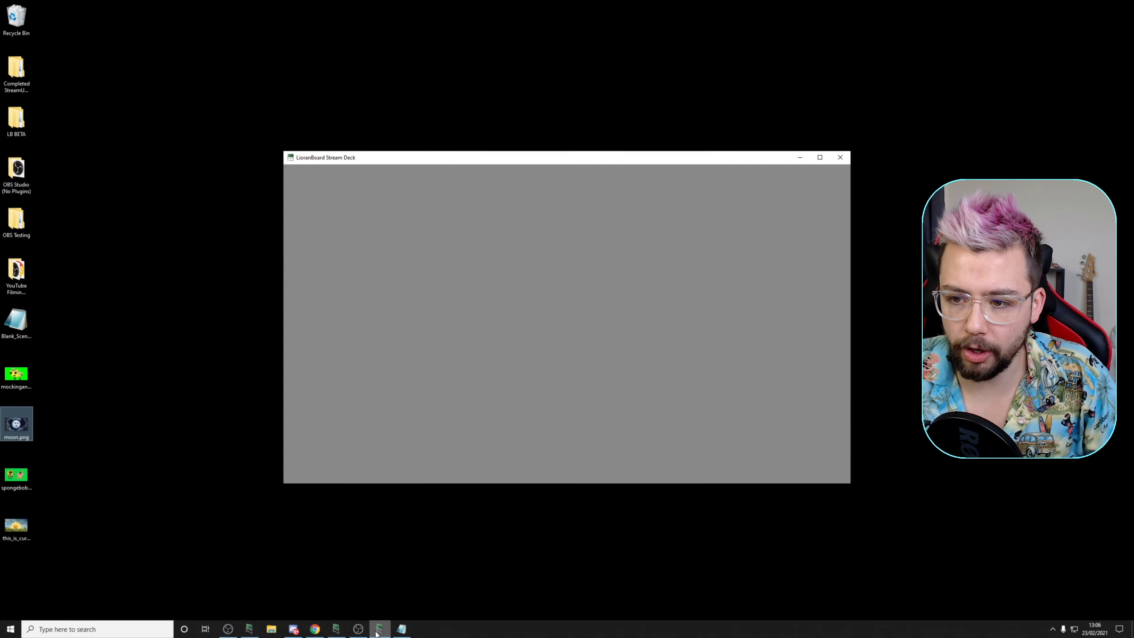
{"action": "left_click", "coordinate": [336, 629]}
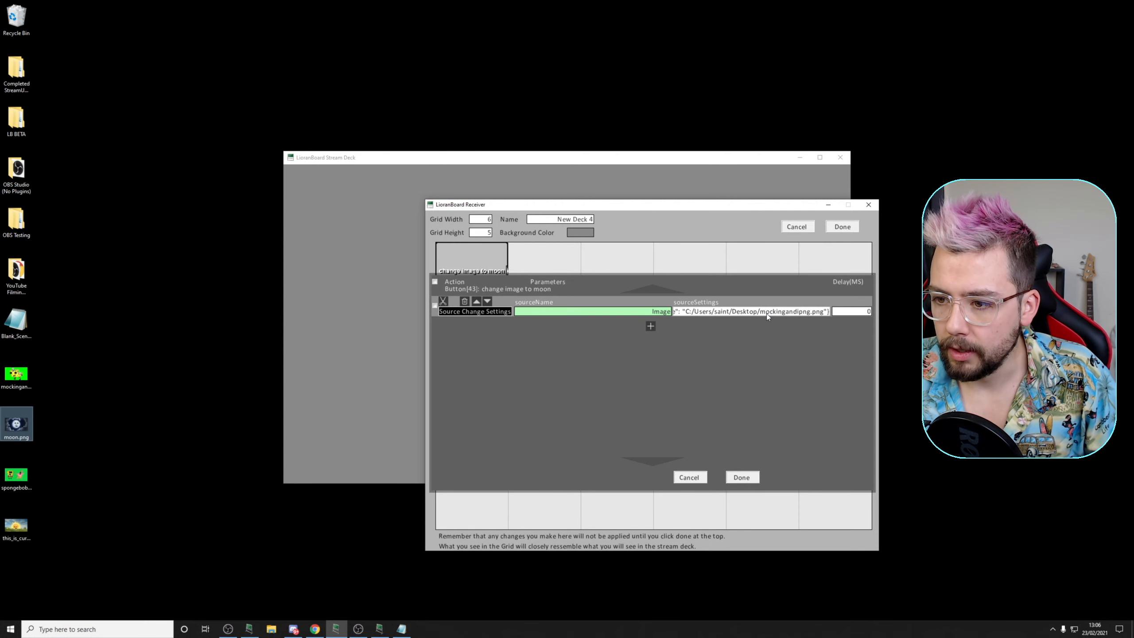
- Replace the file name in the sourceSettings path with moon.png, and save the command and the deck
{"action": "left_click_drag", "start_coordinate": [759, 311], "coordinate": [820, 312]}
{"action": "type", "text": "moon.png"}
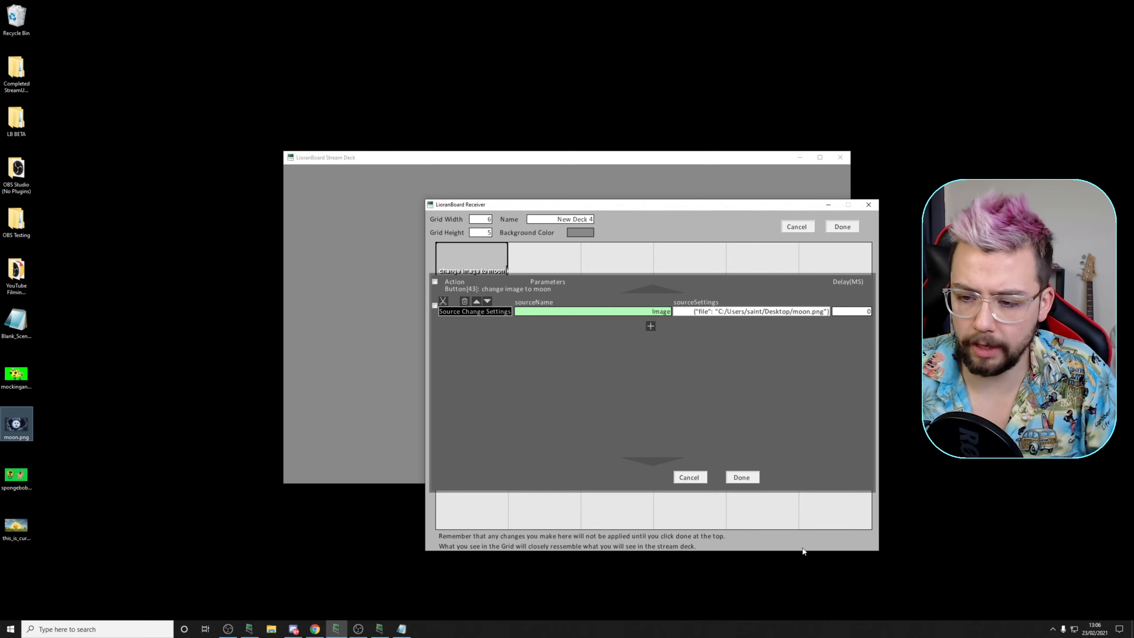
{"action": "left_click", "coordinate": [741, 476]}
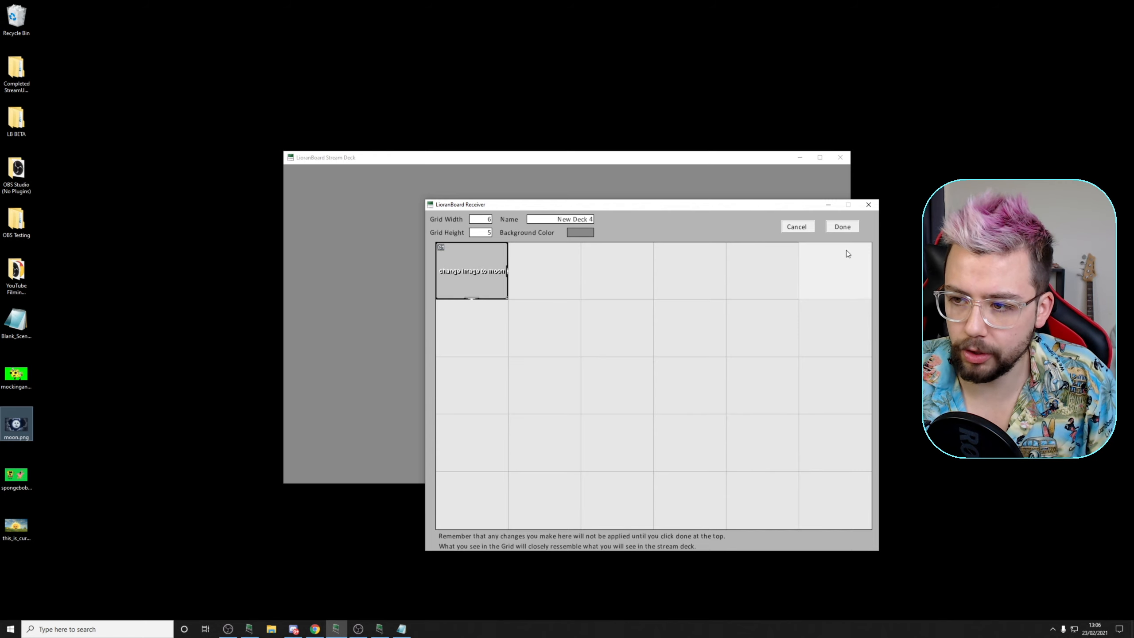
{"action": "left_click", "coordinate": [852, 228]}
- Move the LioranBoard Stream Deck window below the OBS preview and trigger the "change image to moon" button to test it
{"action": "left_click", "coordinate": [364, 154]}
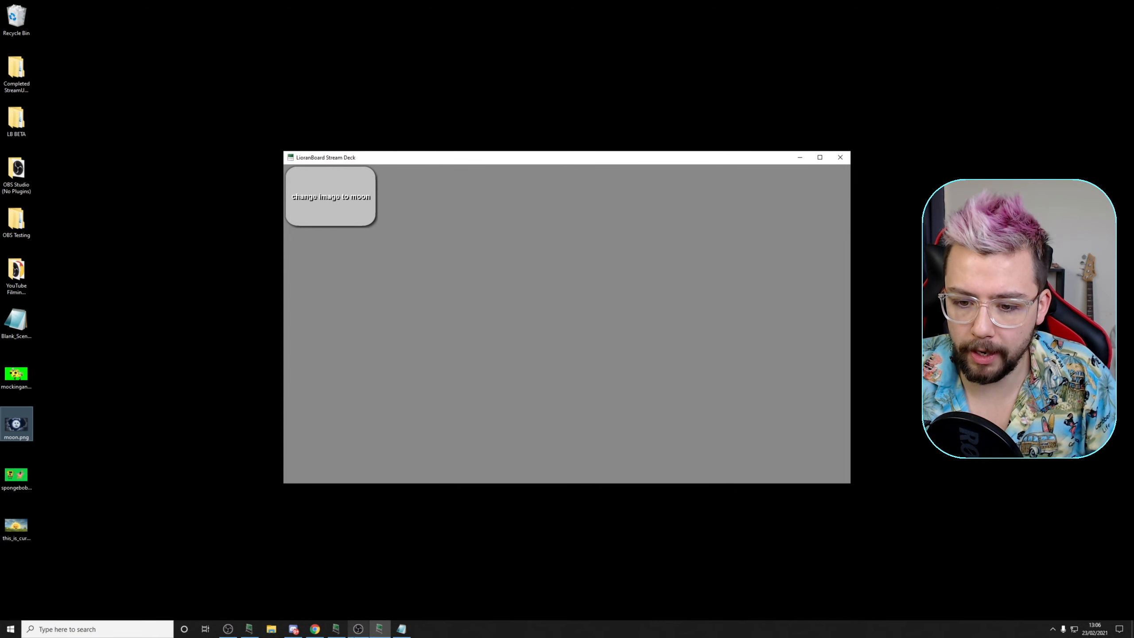
{"action": "left_click", "coordinate": [358, 629]}
{"action": "left_click", "coordinate": [379, 628]}
{"action": "left_click_drag", "start_coordinate": [448, 157], "coordinate": [458, 288]}
{"action": "left_click", "coordinate": [347, 330]}
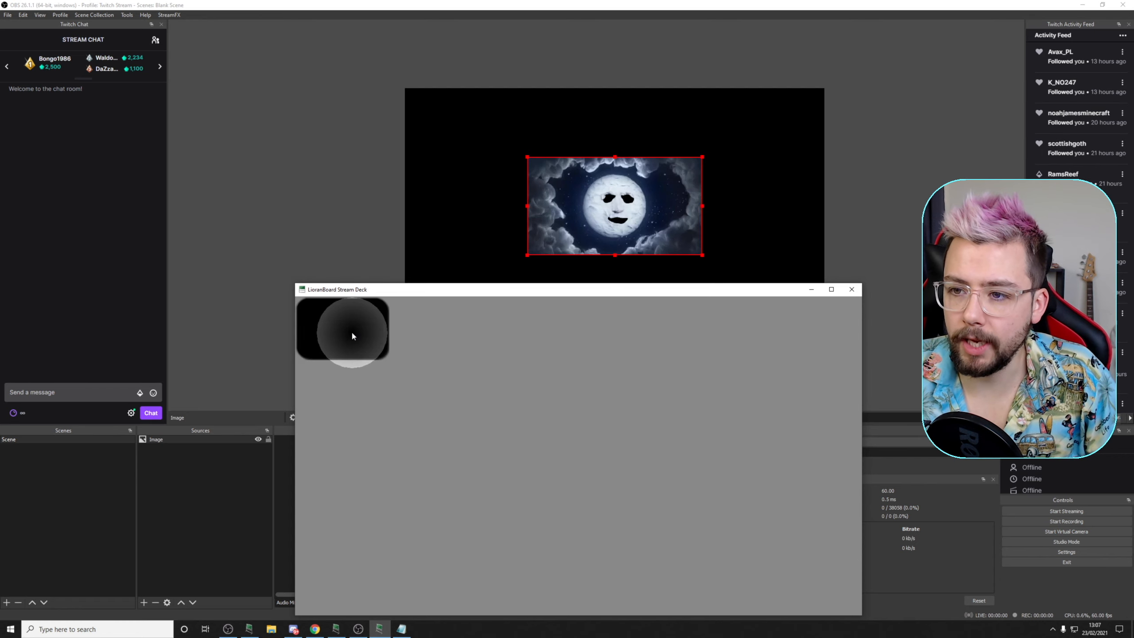
{"action": "left_click", "coordinate": [361, 329]}
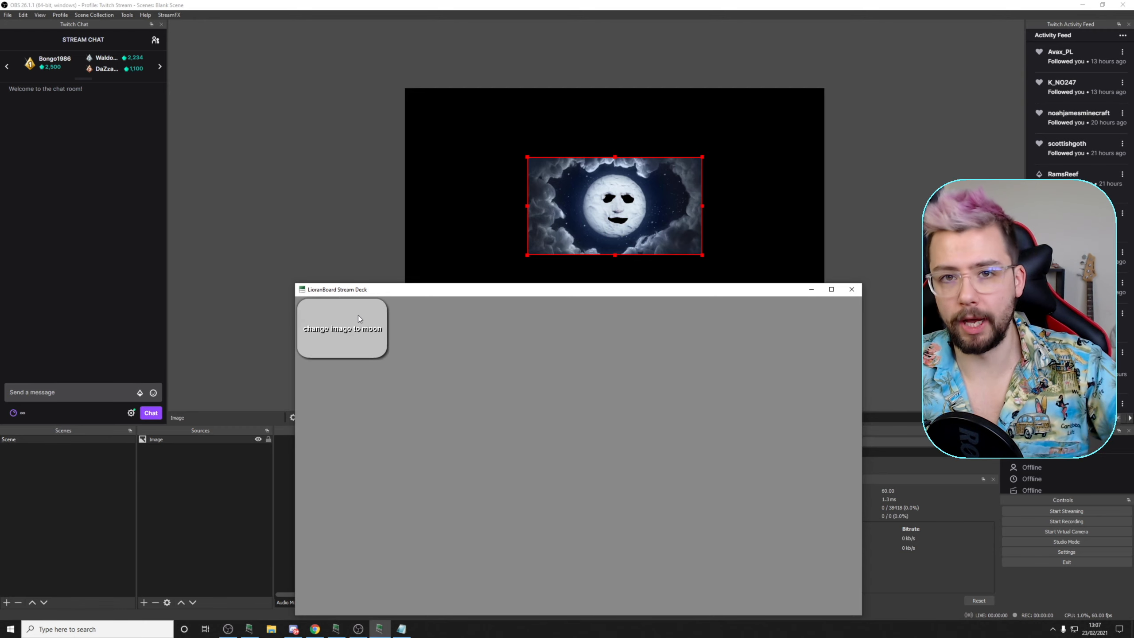
- Reopen New Deck 4 for editing in LioranBoard Receiver and duplicate the moon button into the adjacent cell
{"action": "left_click", "coordinate": [336, 629]}
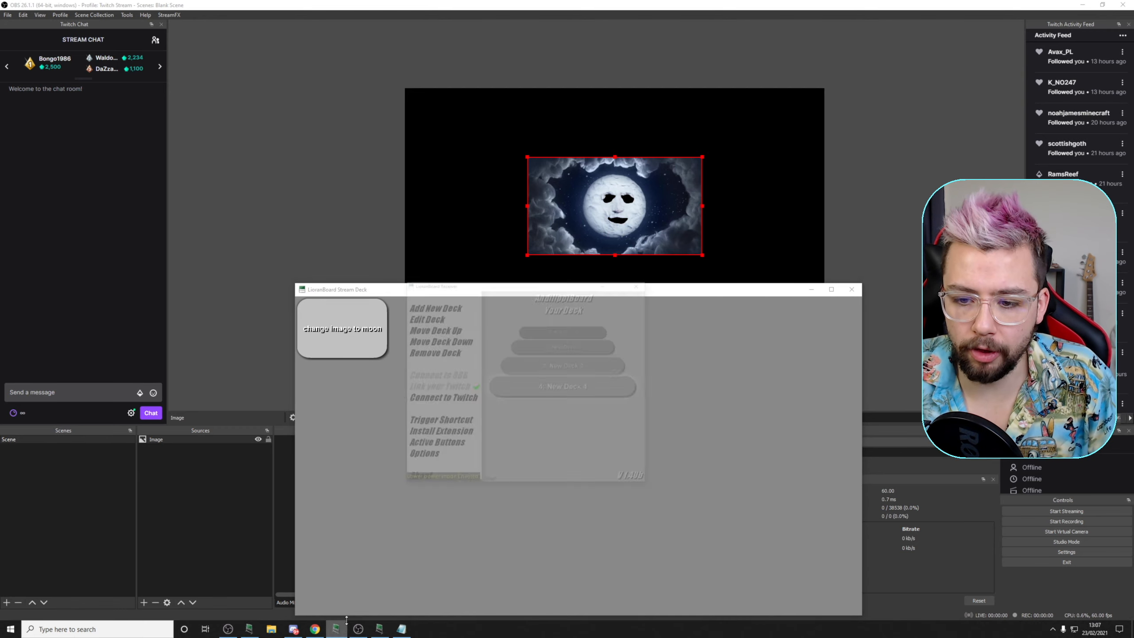
{"action": "double_click", "coordinate": [602, 325]}
{"action": "right_click", "coordinate": [475, 272]}
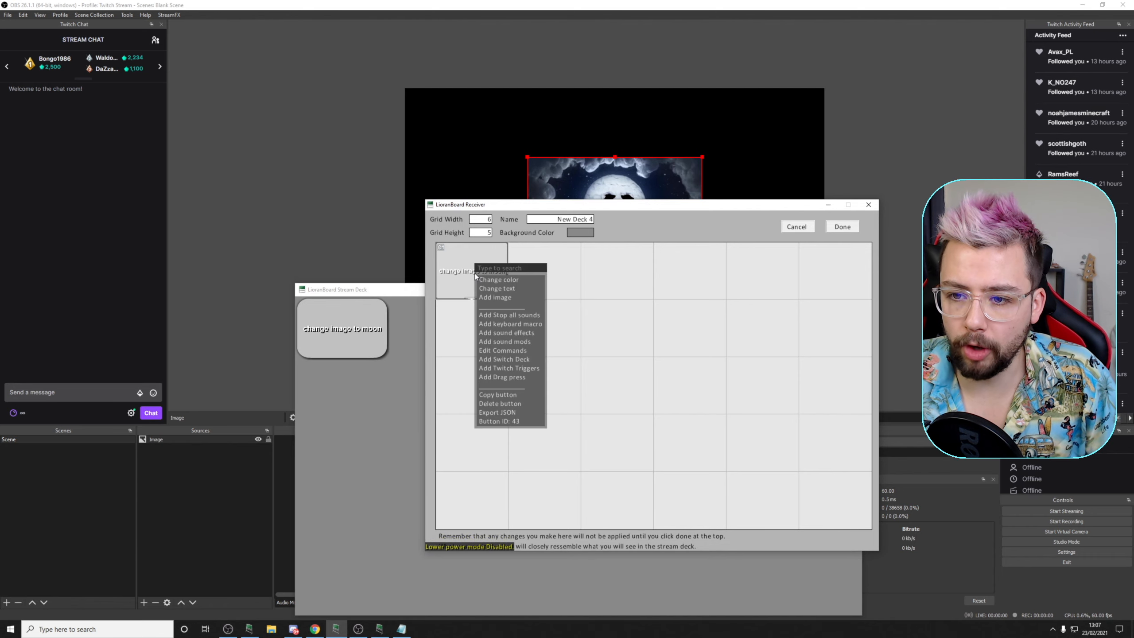
{"action": "left_click", "coordinate": [497, 395]}
{"action": "left_click", "coordinate": [545, 270]}
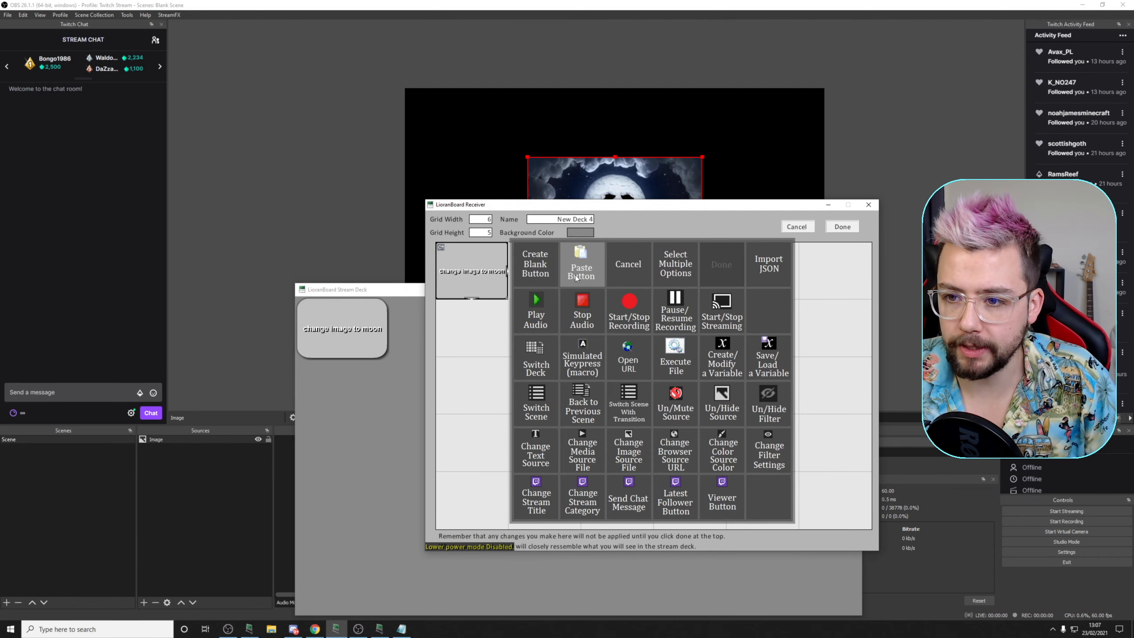
{"action": "left_click", "coordinate": [581, 261]}
- Change the duplicated button's text to "change image to spongebob"
{"action": "right_click", "coordinate": [569, 272]}
{"action": "left_click", "coordinate": [620, 287]}
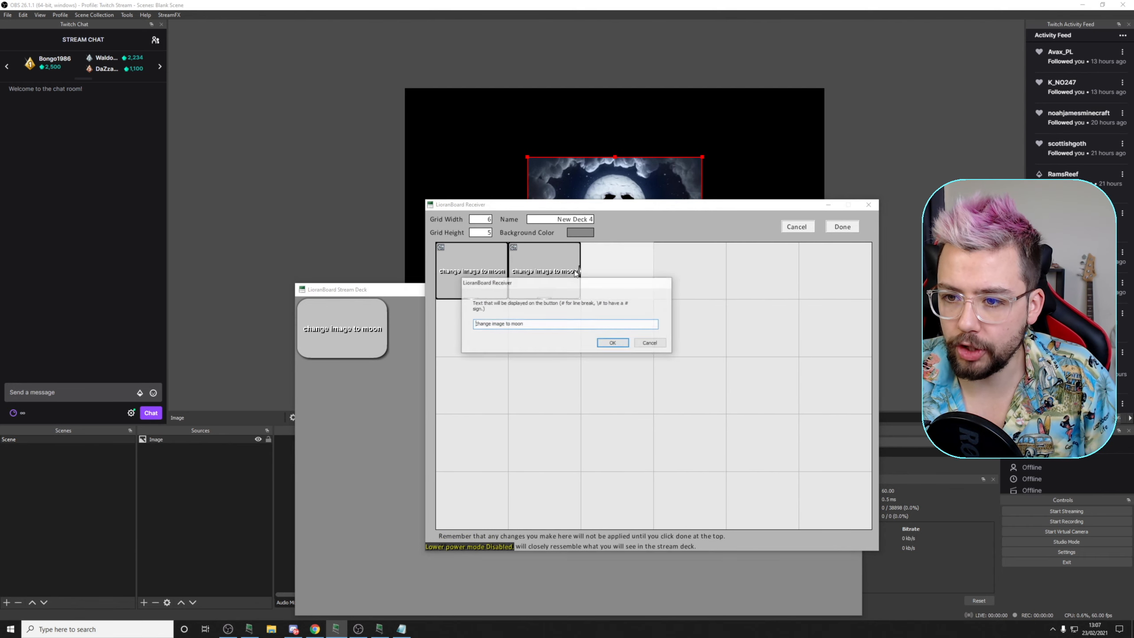
{"action": "double_click", "coordinate": [516, 323]}
{"action": "type", "text": "spongebob"}
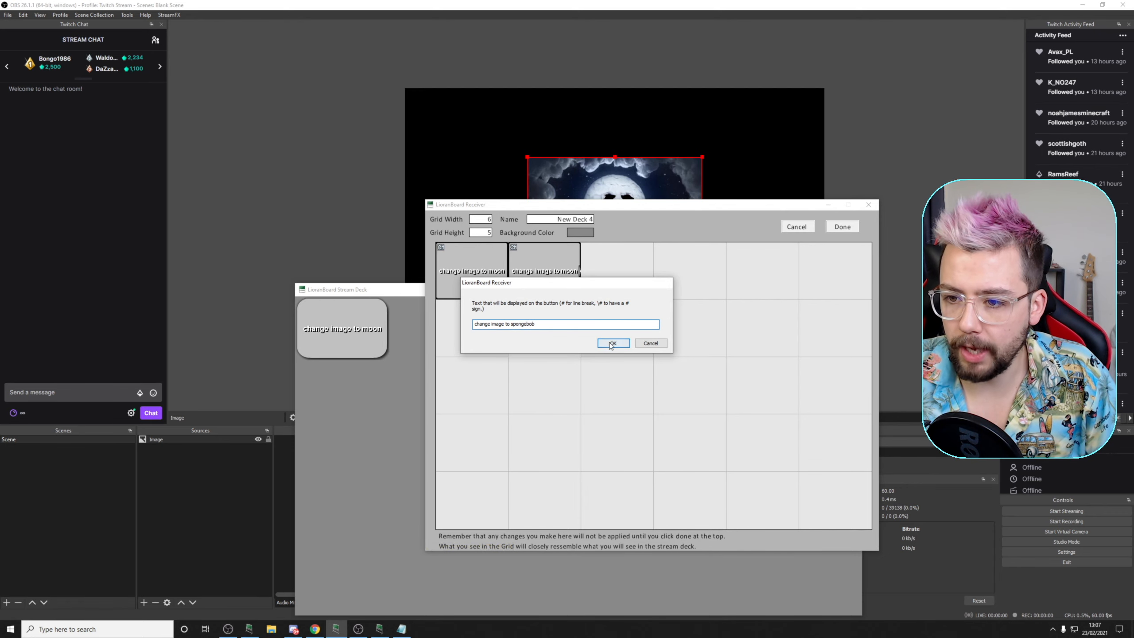
{"action": "key", "text": "Return"}
- Open the spongebob button's commands, copy the file name mockingandipng.png from the desktop, and return to LioranBoard Receiver
{"action": "right_click", "coordinate": [565, 272]}
{"action": "left_click", "coordinate": [590, 357]}
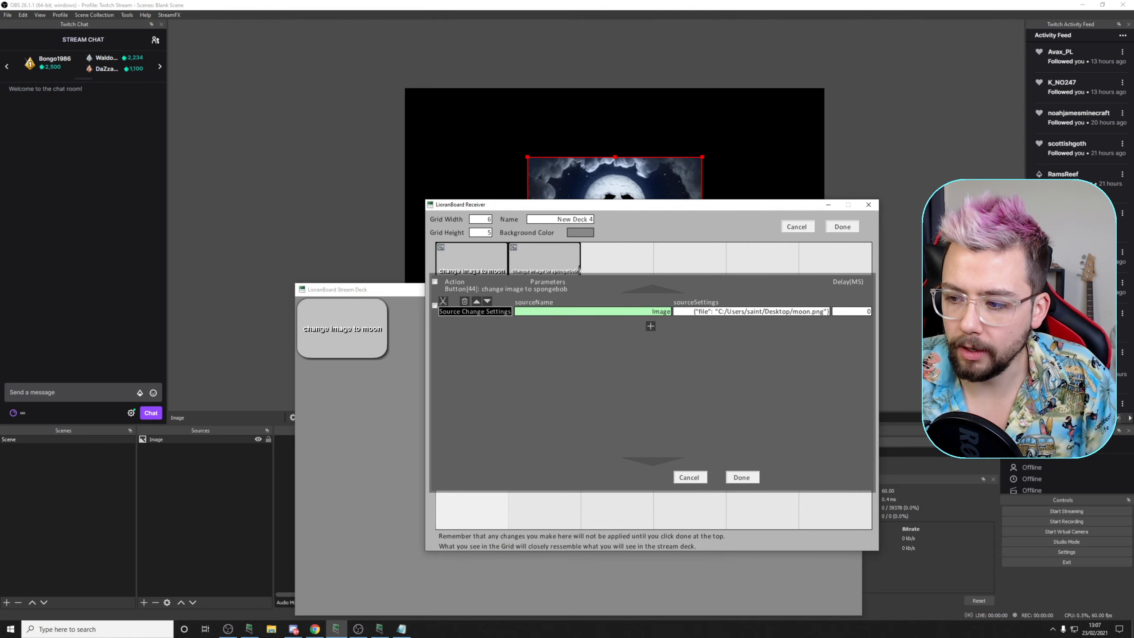
{"action": "key", "text": "super+d"}
{"action": "left_click", "coordinate": [25, 395]}
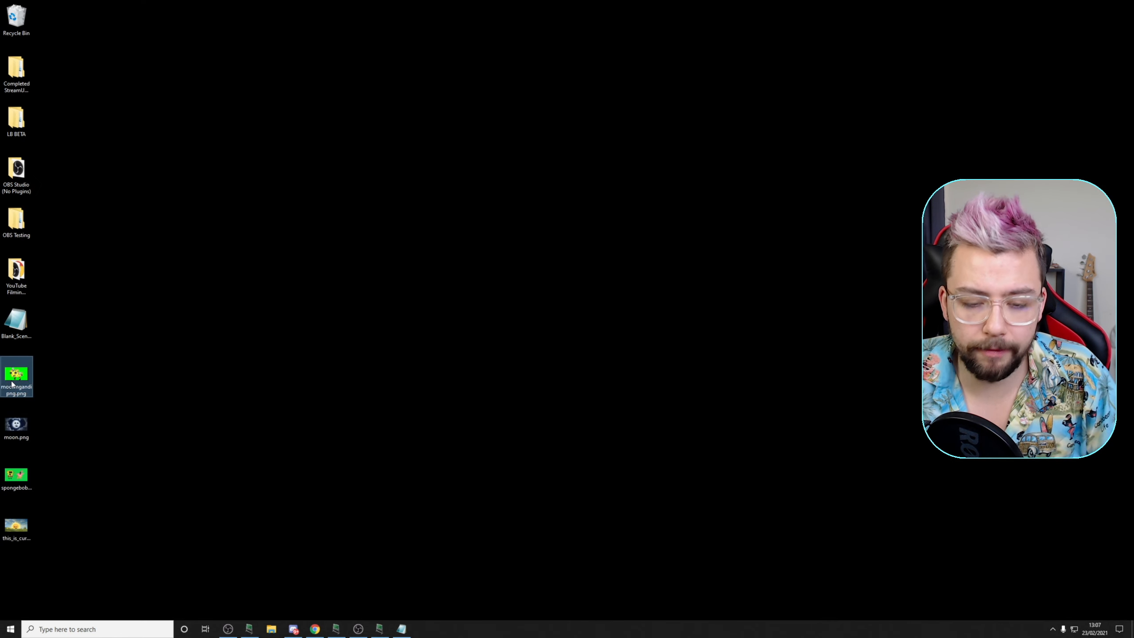
{"action": "left_click", "coordinate": [24, 395]}
{"action": "key", "text": "ctrl+a"}
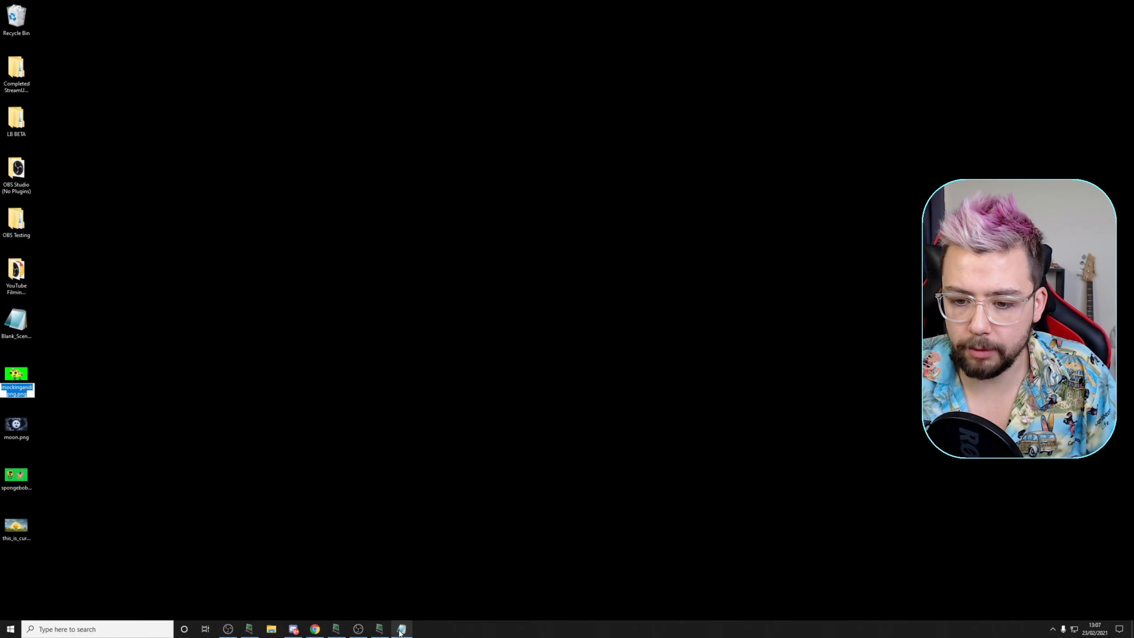
{"action": "mouse_move", "coordinate": [376, 630]}
{"action": "left_click", "coordinate": [336, 629]}
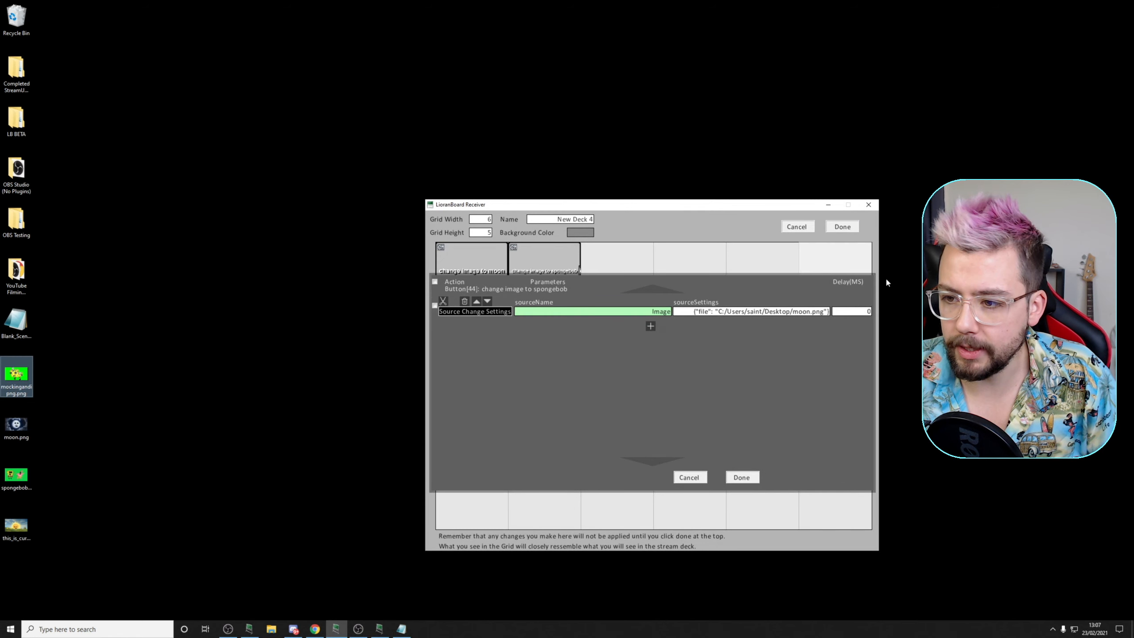
- Replace moon.png in the spongebob button's sourceSettings path with mockingandipng.png and save its commands
{"action": "left_click_drag", "start_coordinate": [792, 315], "coordinate": [820, 315]}
{"action": "key", "text": "ctrl+v"}
{"action": "left_click", "coordinate": [741, 477]}
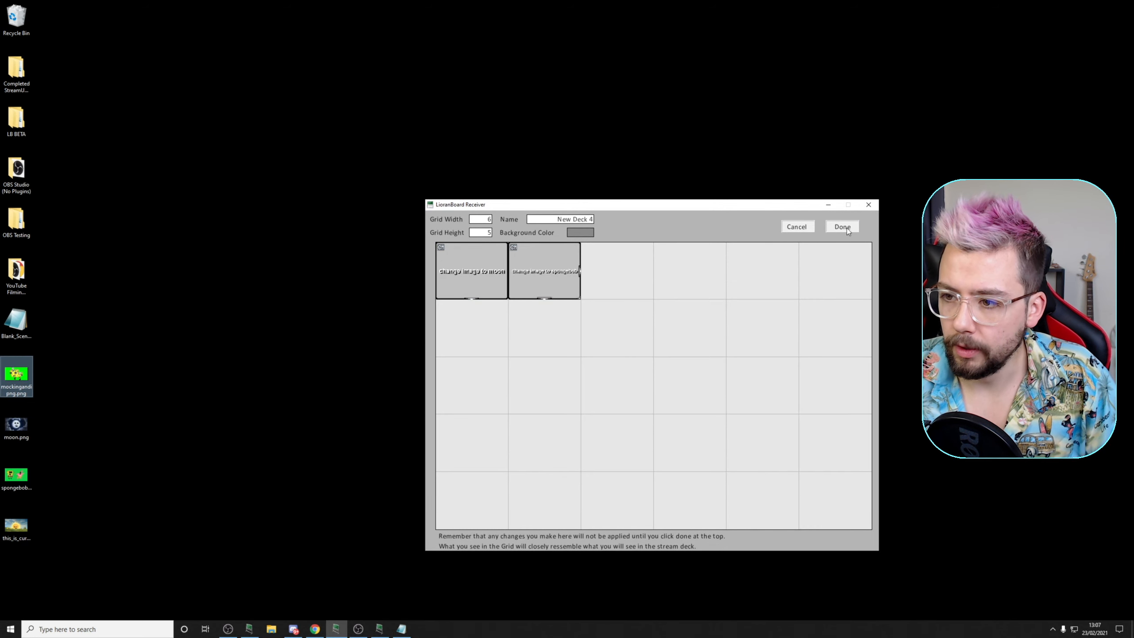
- Apply the edits to New Deck 4 and bring up the LioranBoard Stream Deck window over OBS
{"action": "left_click", "coordinate": [843, 227]}
{"action": "left_click", "coordinate": [358, 629]}
{"action": "left_click", "coordinate": [379, 629]}
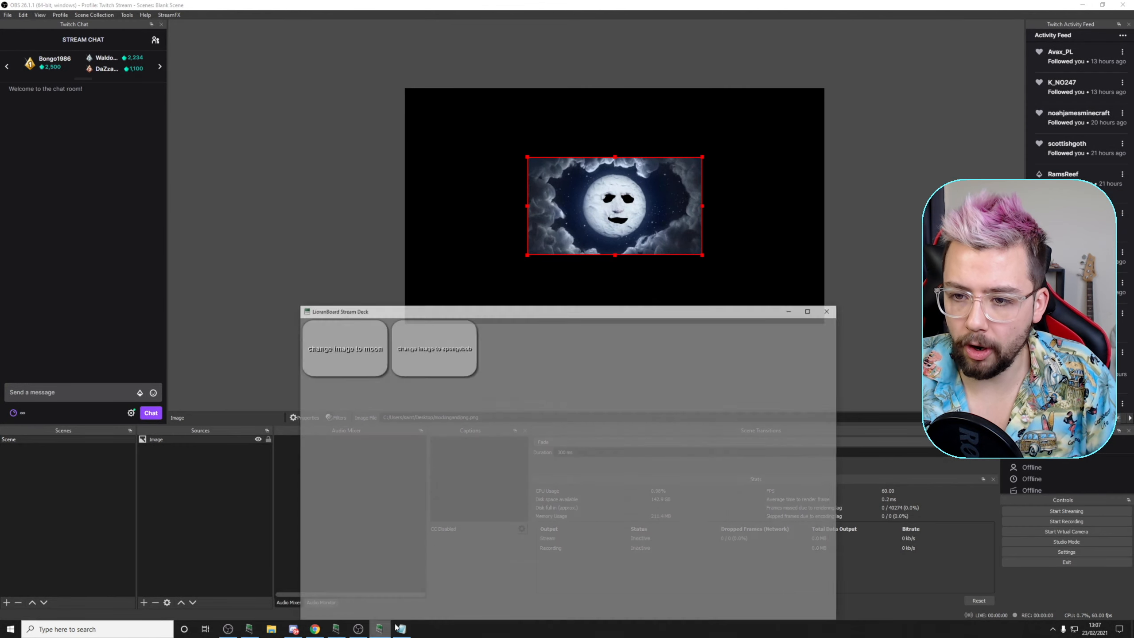
- Trigger the "change image to spongebob" and "change image to moon" buttons alternately to test the image switching in OBS
{"action": "left_click", "coordinate": [431, 350]}
{"action": "left_click", "coordinate": [335, 317]}
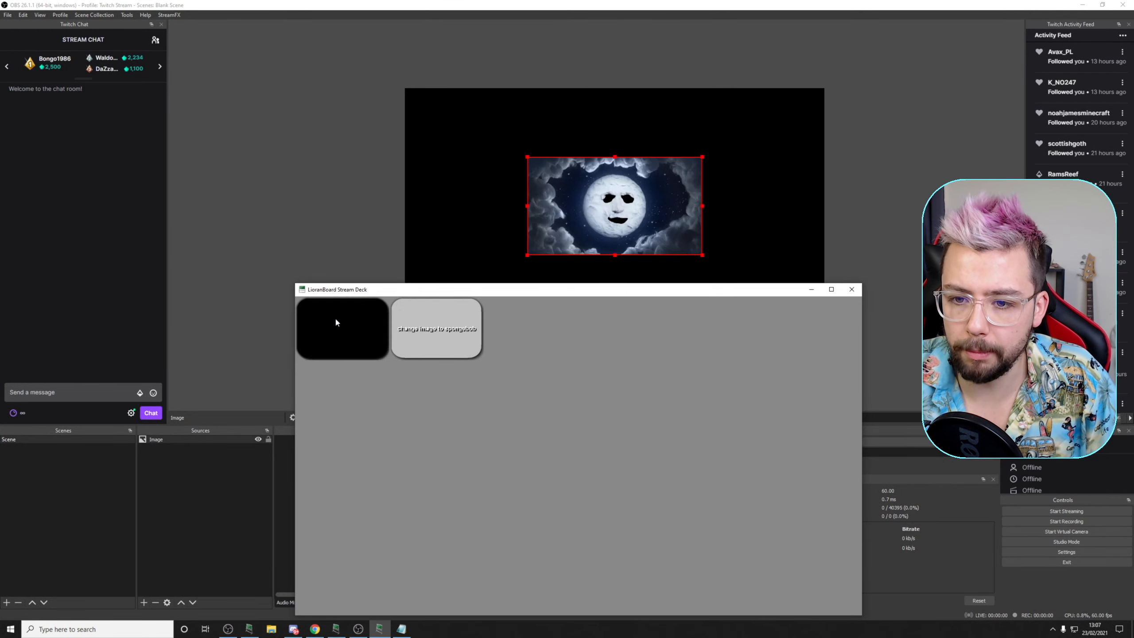
{"action": "left_click", "coordinate": [352, 330]}
{"action": "left_click", "coordinate": [448, 333]}
{"action": "left_click", "coordinate": [366, 331]}
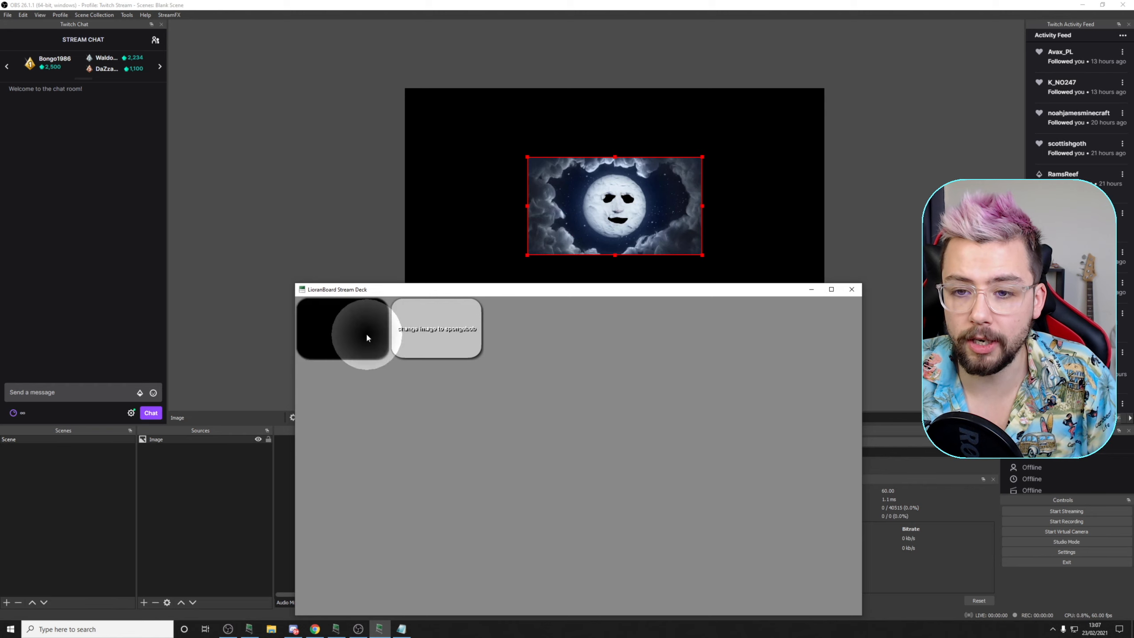
{"action": "left_click", "coordinate": [436, 330]}
{"action": "left_click", "coordinate": [367, 342]}
{"action": "left_click", "coordinate": [445, 344]}
{"action": "left_click", "coordinate": [348, 342]}
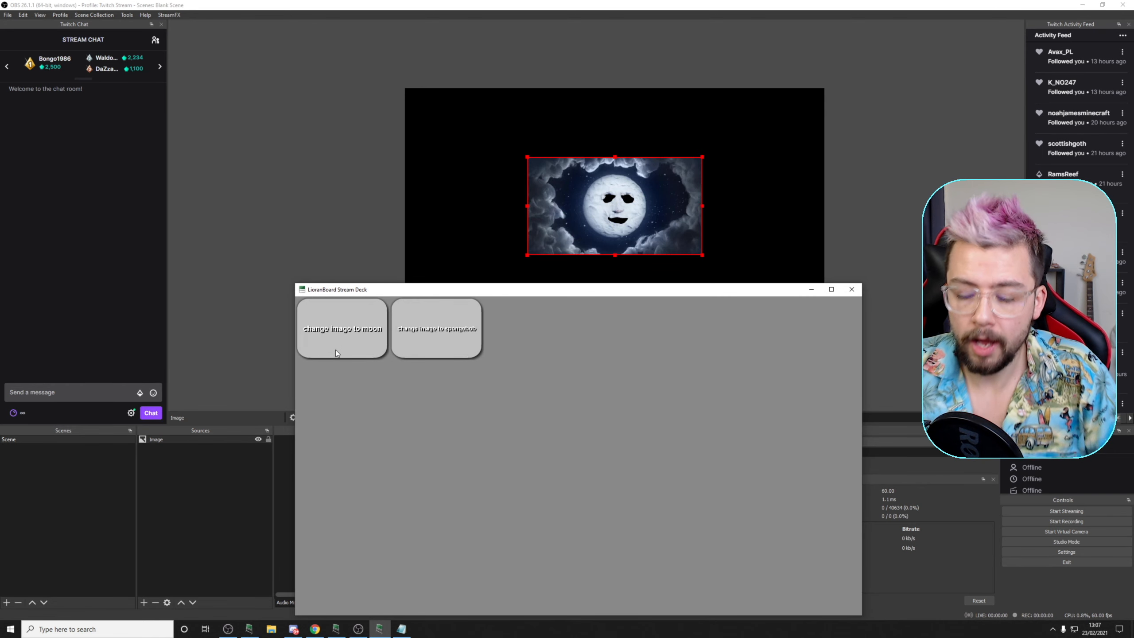
- Add a new Colour Source with the default name to the OBS scene and set its colour to orange #ff5500
{"action": "left_click", "coordinate": [175, 453]}
{"action": "right_click", "coordinate": [175, 453]}
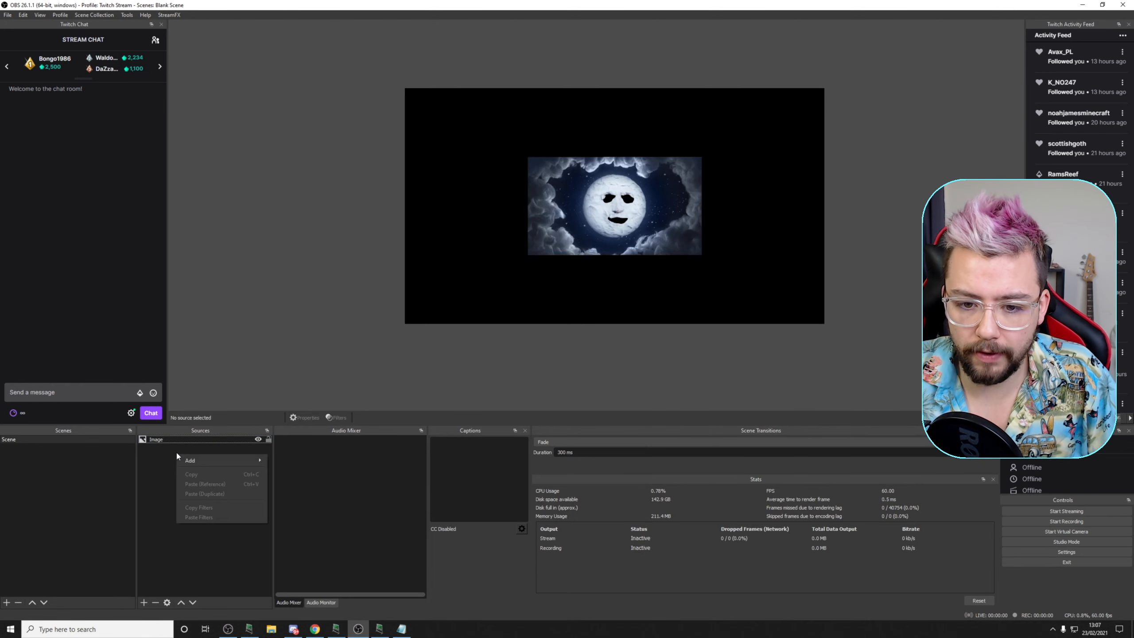
{"action": "mouse_move", "coordinate": [207, 461]}
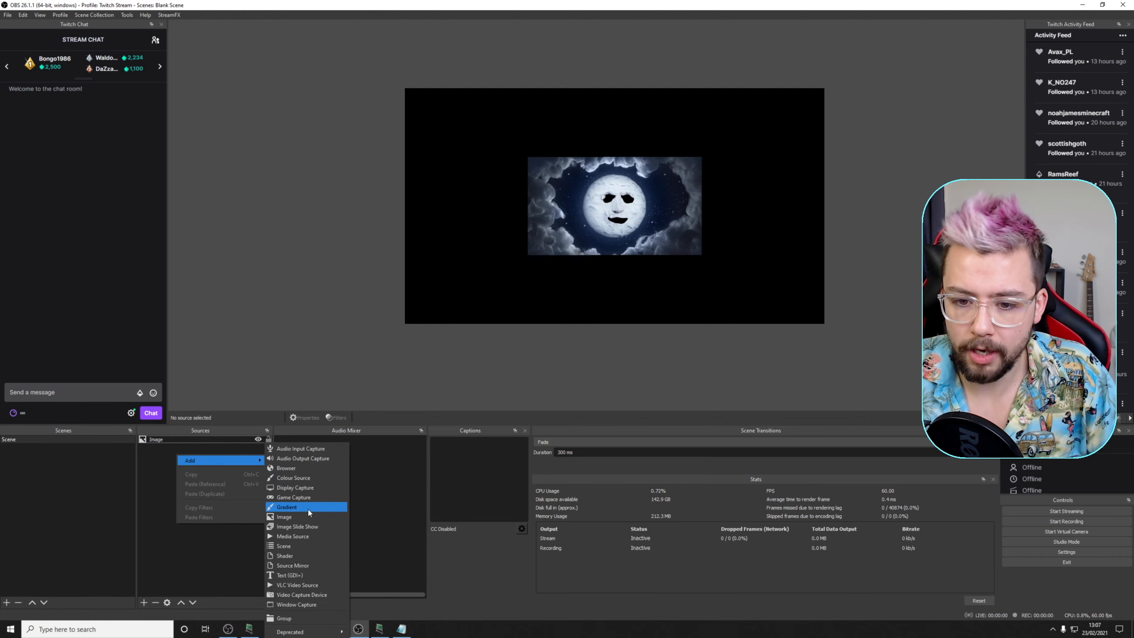
{"action": "left_click", "coordinate": [290, 477]}
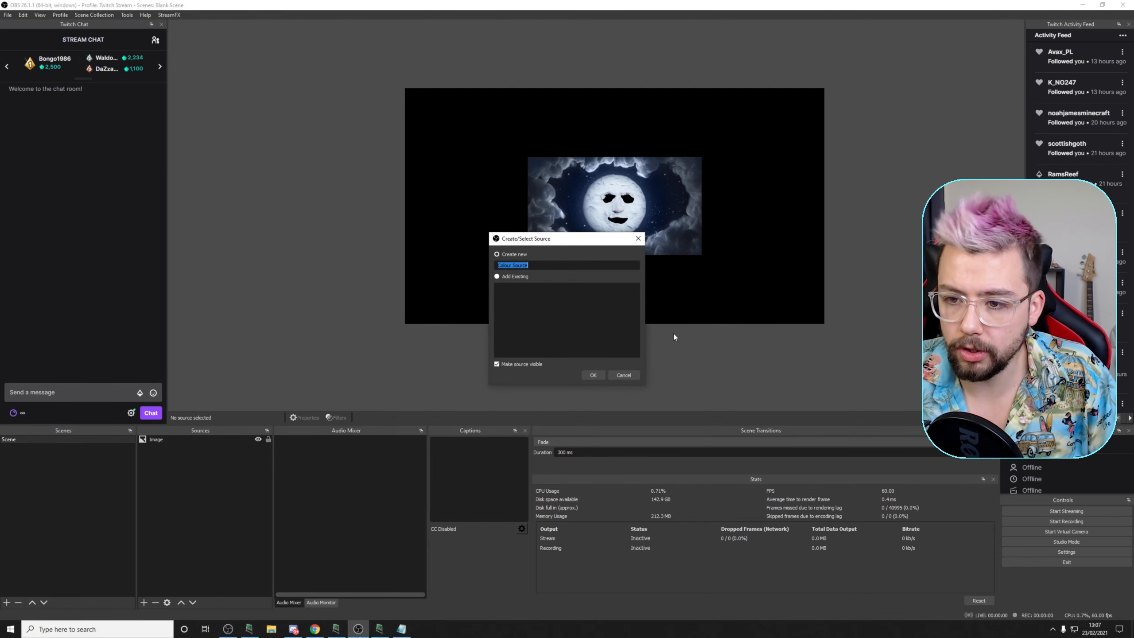
{"action": "left_click", "coordinate": [592, 374]}
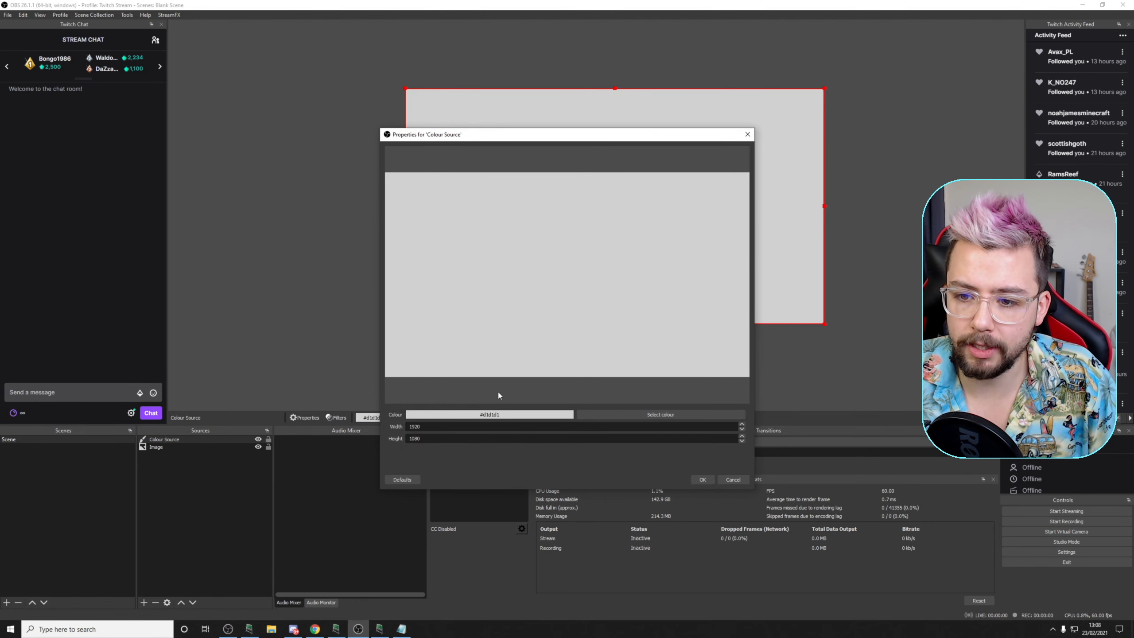
{"action": "left_click", "coordinate": [611, 414]}
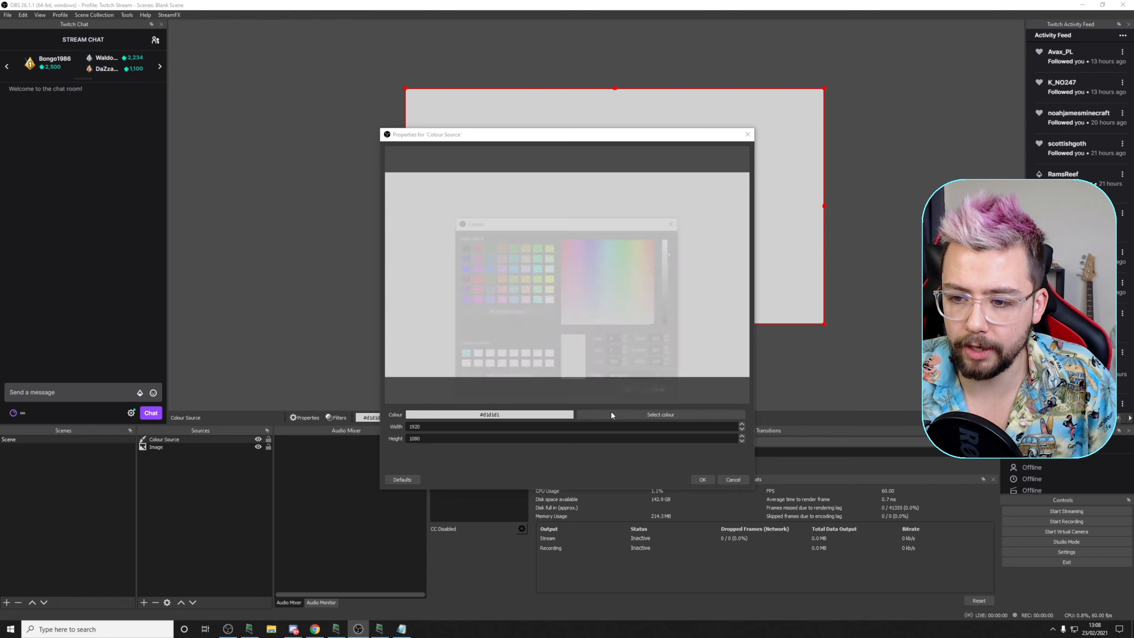
{"action": "left_click", "coordinate": [499, 279]}
{"action": "left_click", "coordinate": [630, 393]}
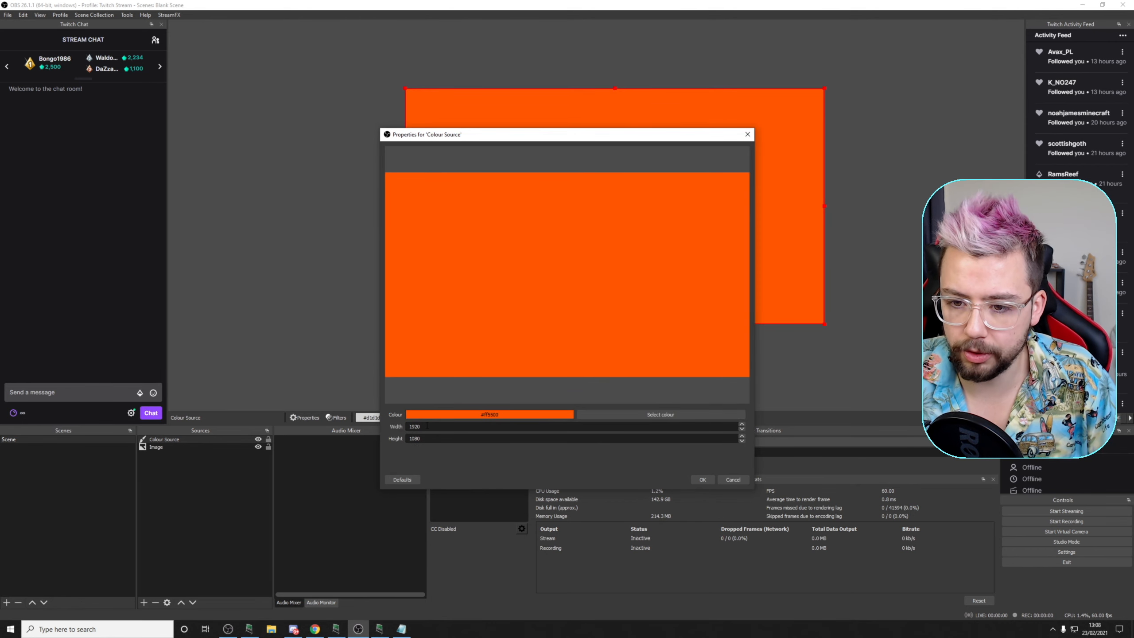
- Set the Colour Source's width to 100 and height to 200, and place it at about x 330, y 249 on the canvas
{"action": "double_click", "coordinate": [427, 426]}
{"action": "type", "text": "100"}
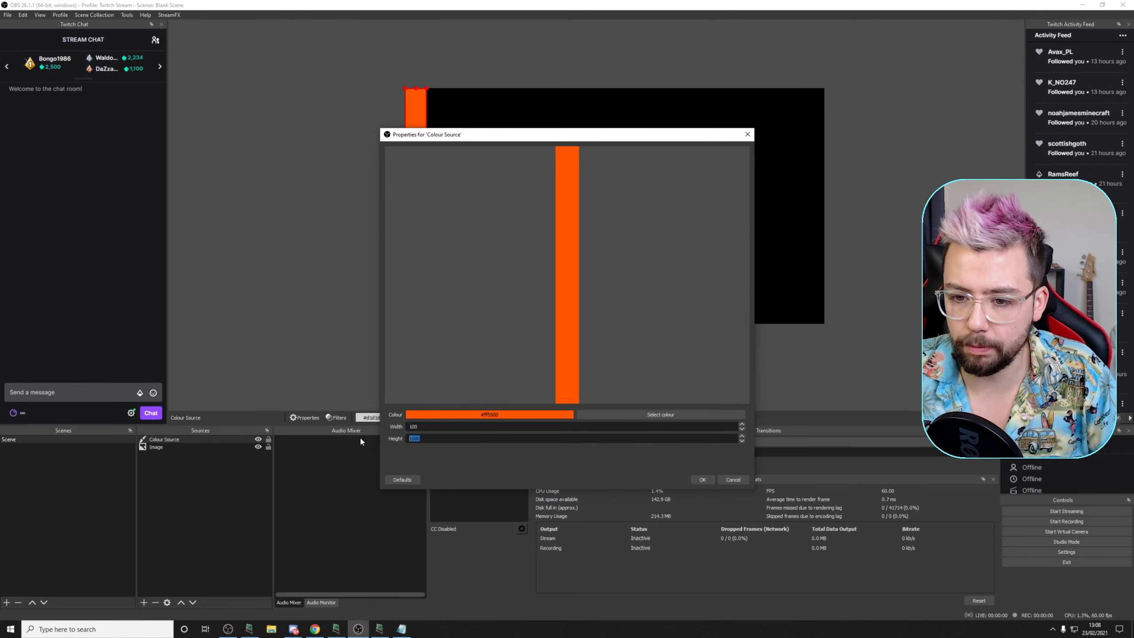
{"action": "type", "text": "200"}
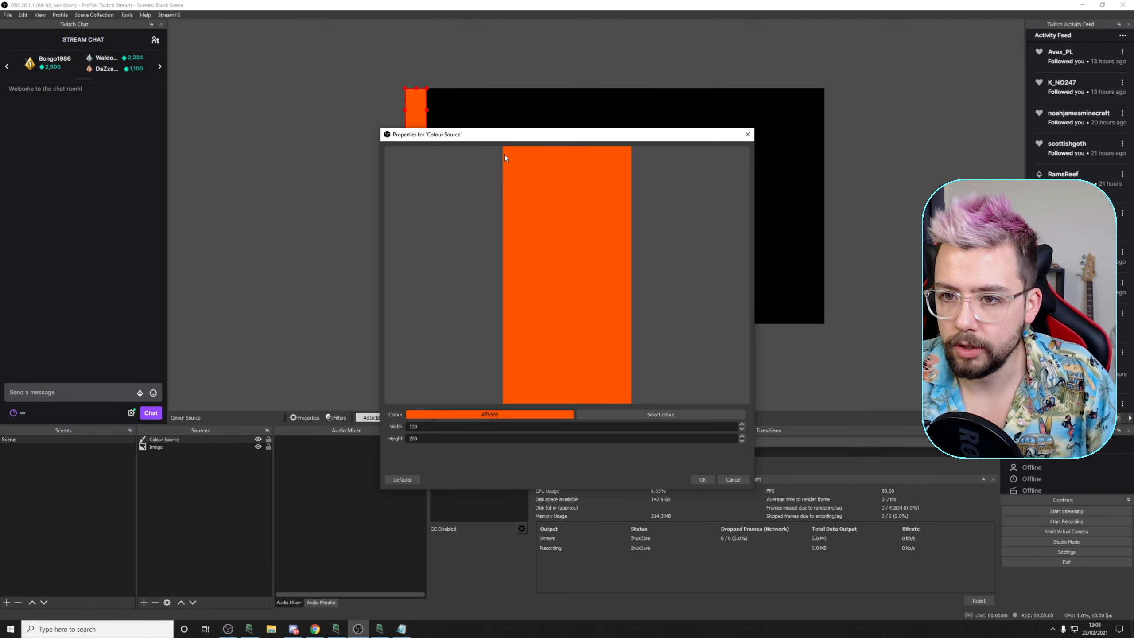
{"action": "left_click", "coordinate": [701, 479]}
{"action": "left_click_drag", "start_coordinate": [415, 102], "coordinate": [487, 159]}
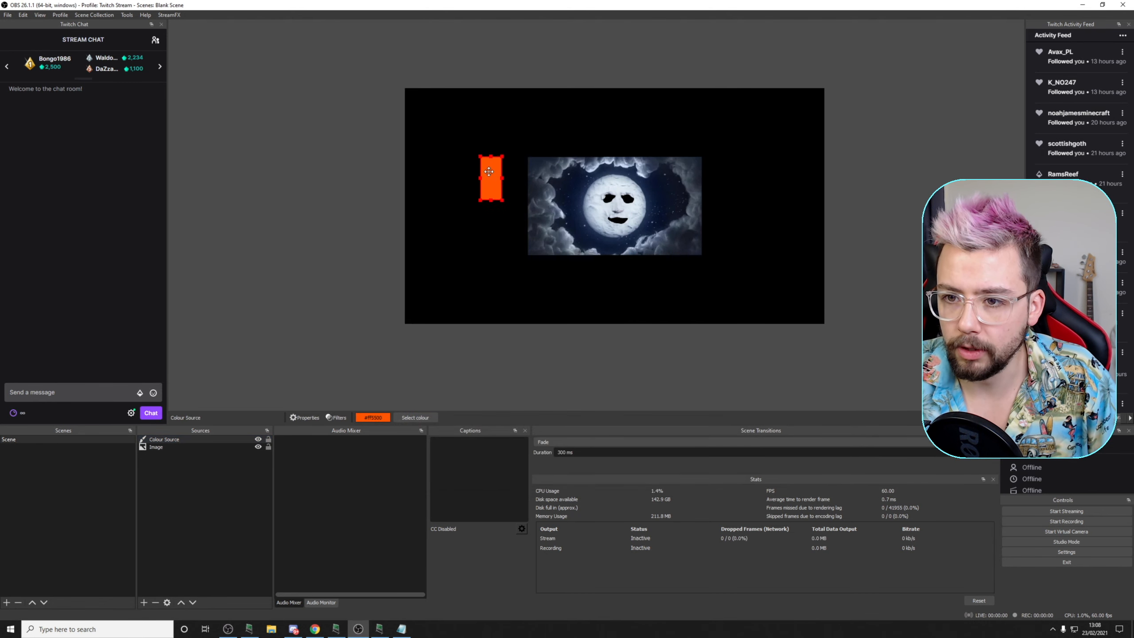
- Hide the Image source and export the scene collection to the Desktop, replacing the existing Blank_Scene.json
{"action": "left_click", "coordinate": [259, 447]}
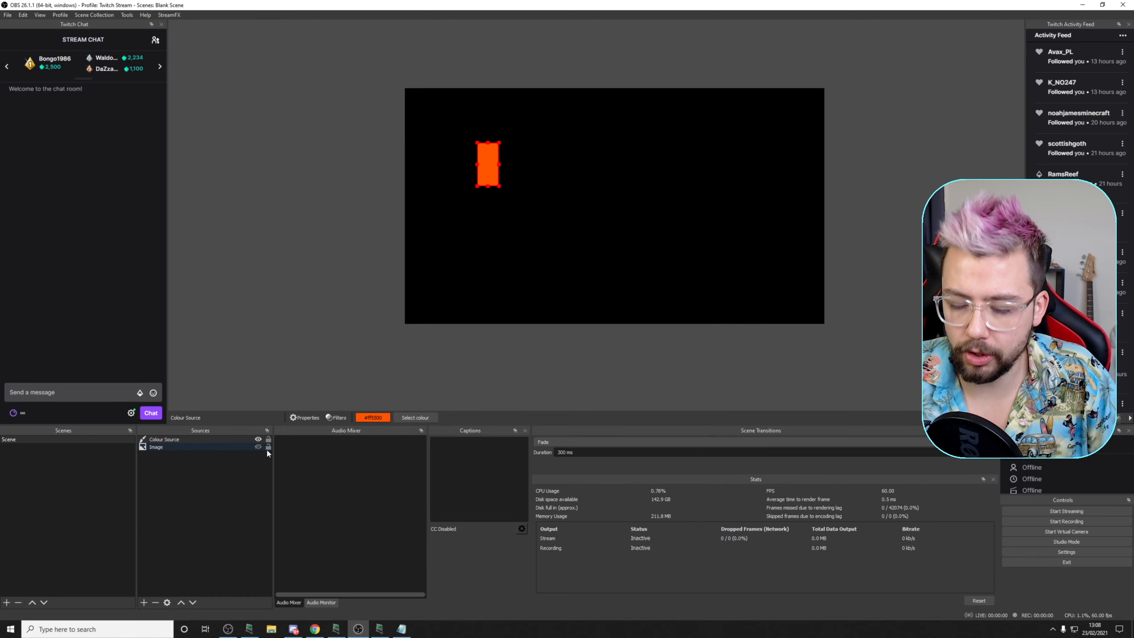
{"action": "left_click", "coordinate": [84, 15]}
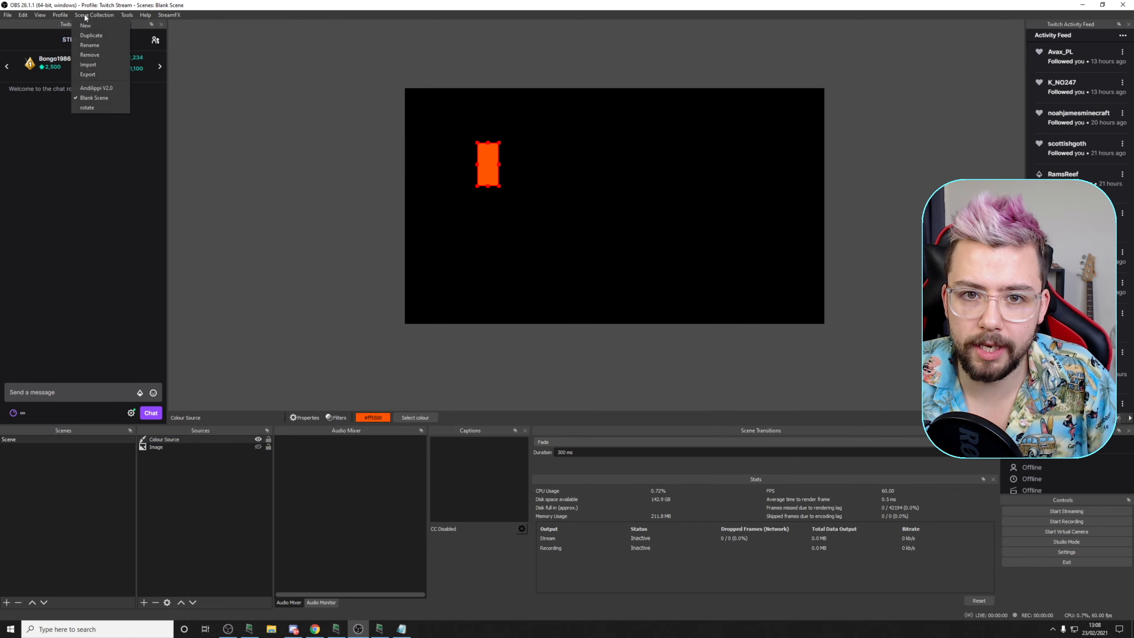
{"action": "left_click", "coordinate": [97, 75]}
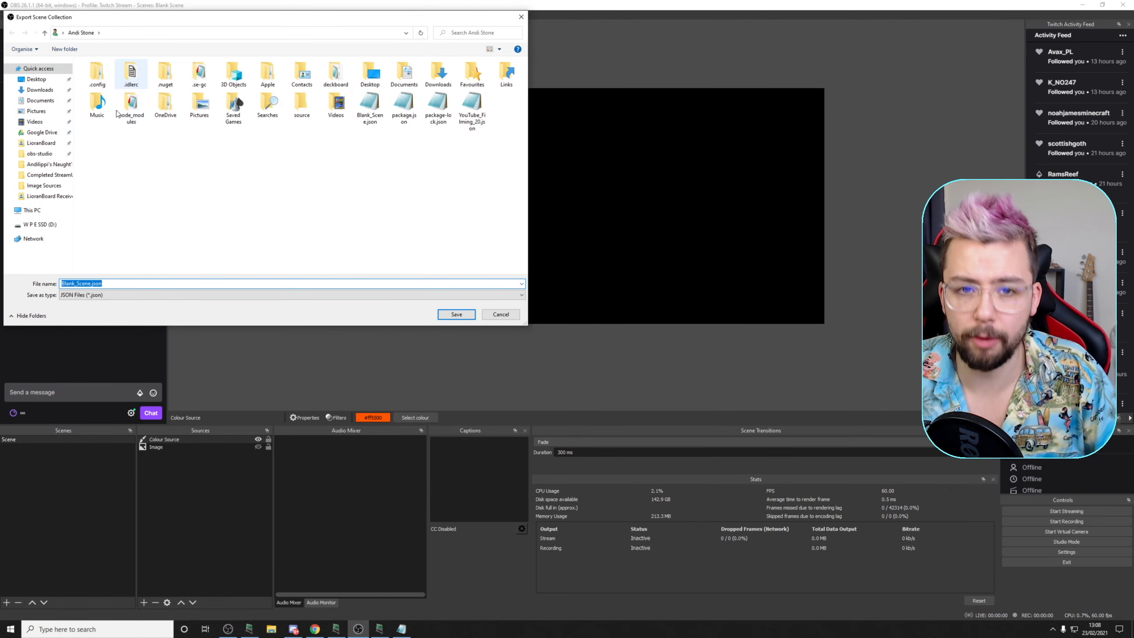
{"action": "left_click", "coordinate": [36, 80]}
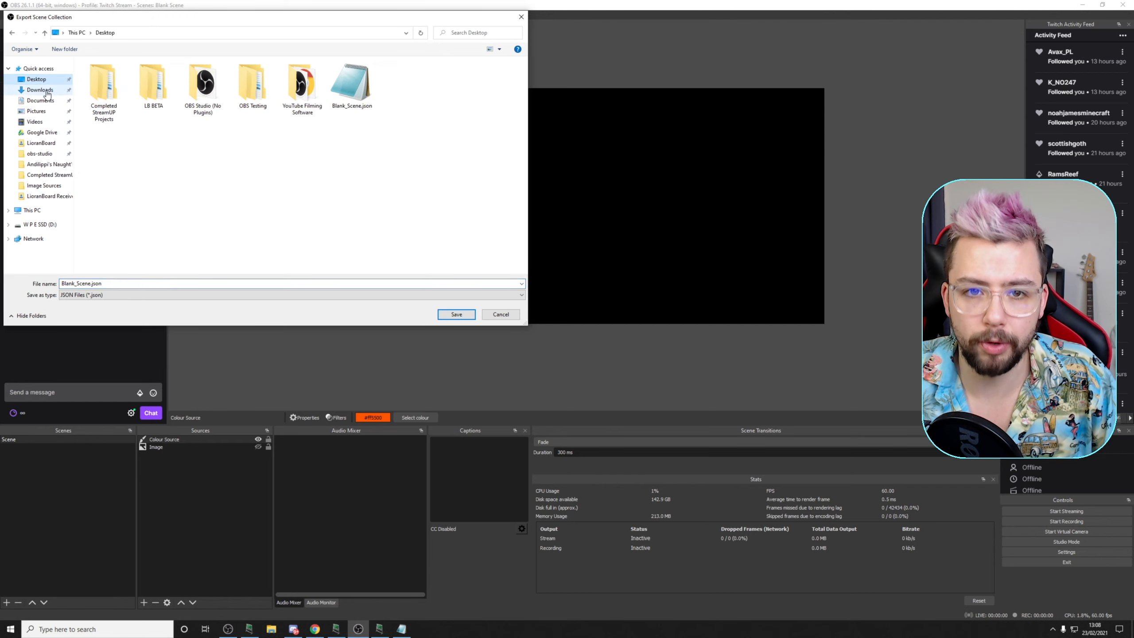
{"action": "left_click", "coordinate": [461, 317]}
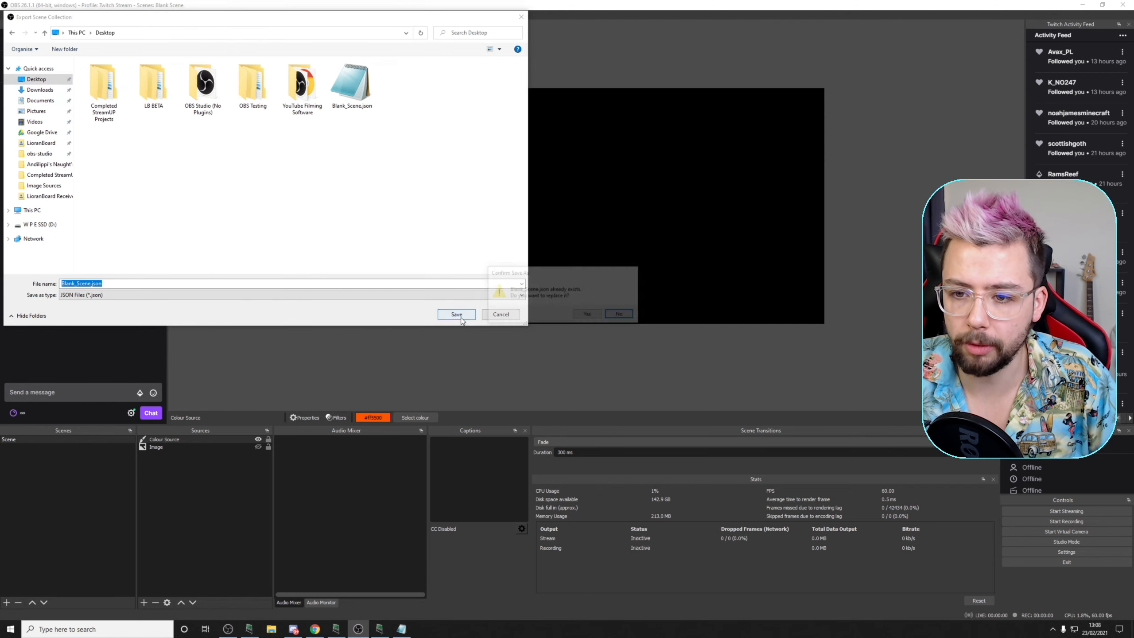
{"action": "left_click", "coordinate": [586, 317]}
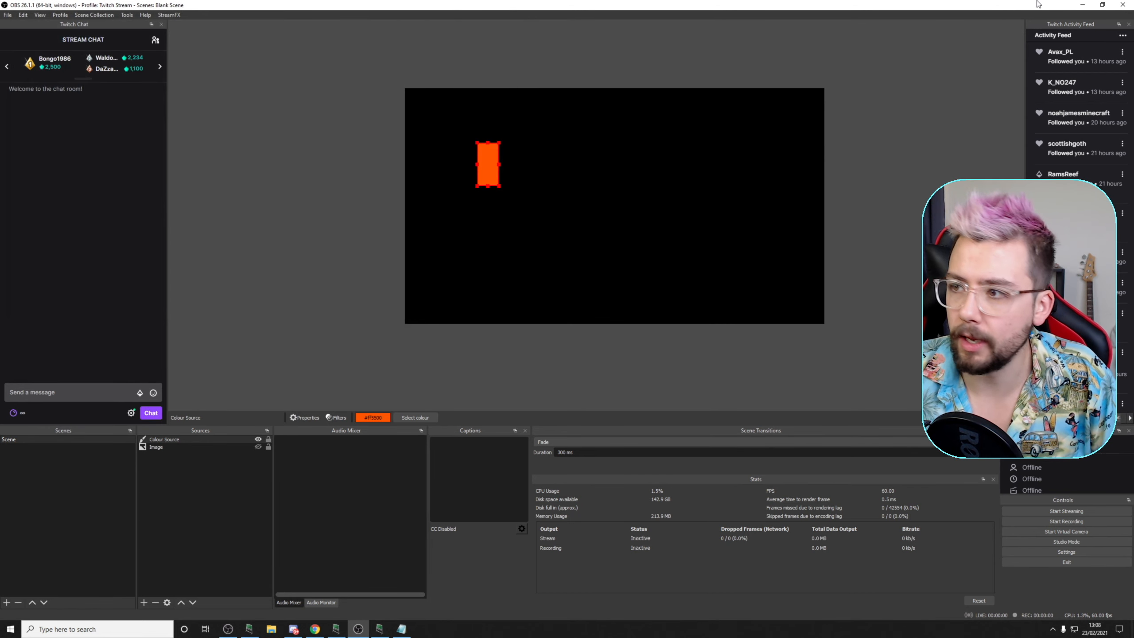
- Open Blank_Scene.json from the desktop in Notepad and copy its entire contents
{"action": "left_click", "coordinate": [1132, 630]}
{"action": "double_click", "coordinate": [16, 320]}
{"action": "scroll", "coordinate": [382, 310], "scroll_direction": "down", "scroll_amount": 15}
{"action": "scroll", "coordinate": [381, 310], "scroll_direction": "down", "scroll_amount": 6}
{"action": "left_click", "coordinate": [378, 312]}
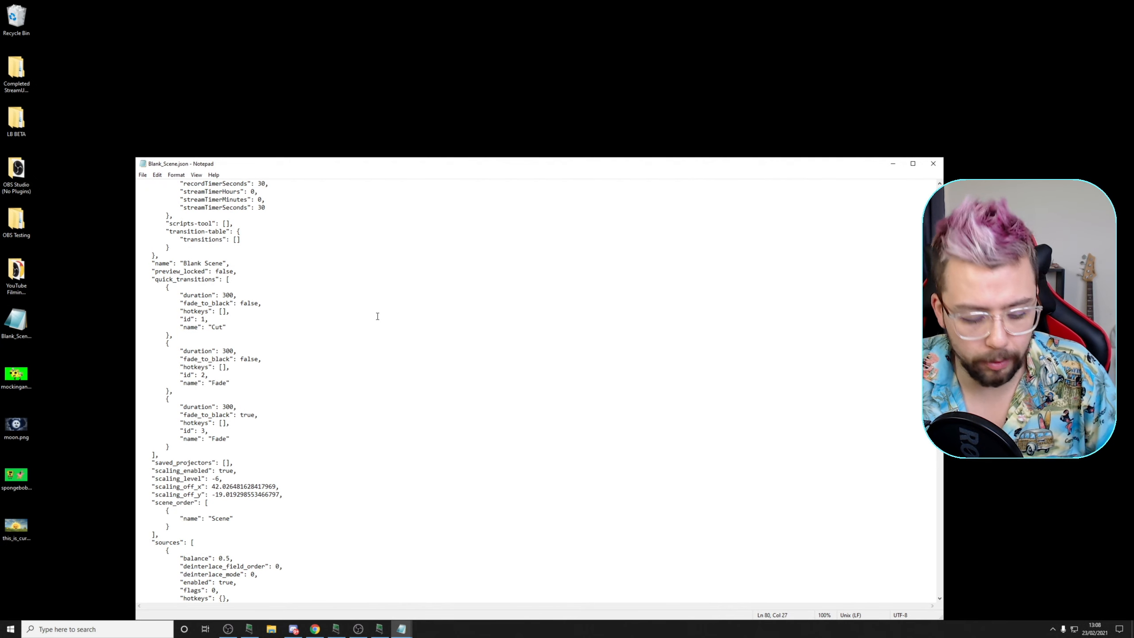
{"action": "key", "text": "ctrl+a"}
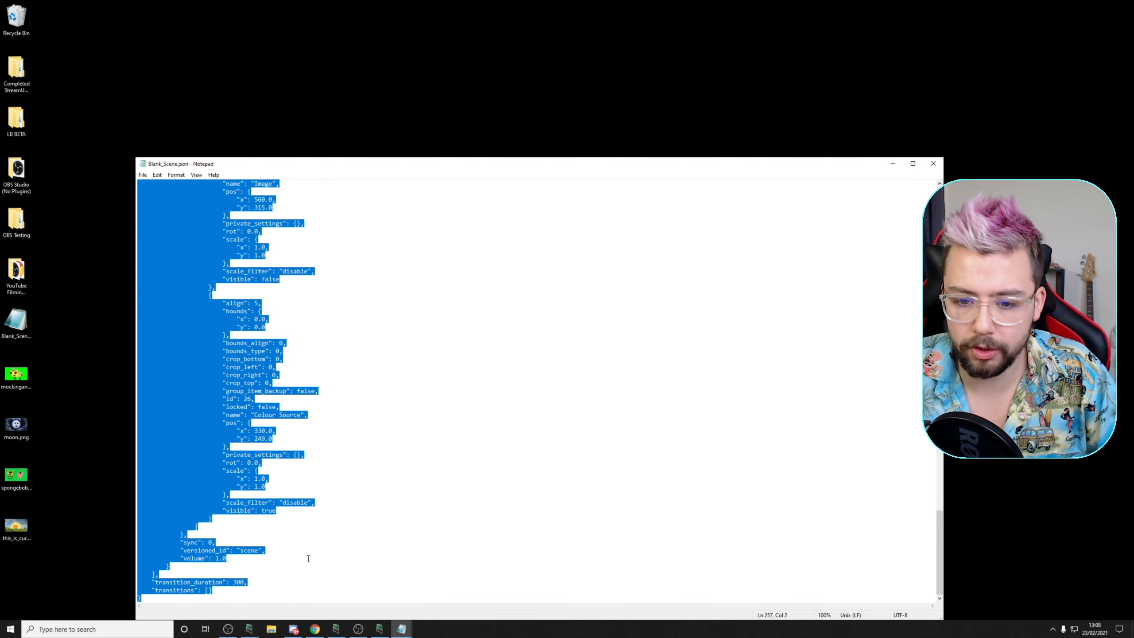
- Switch to Chrome and replace the text in the Online JSON Viewer with the copied scene collection
{"action": "left_click", "coordinate": [315, 629]}
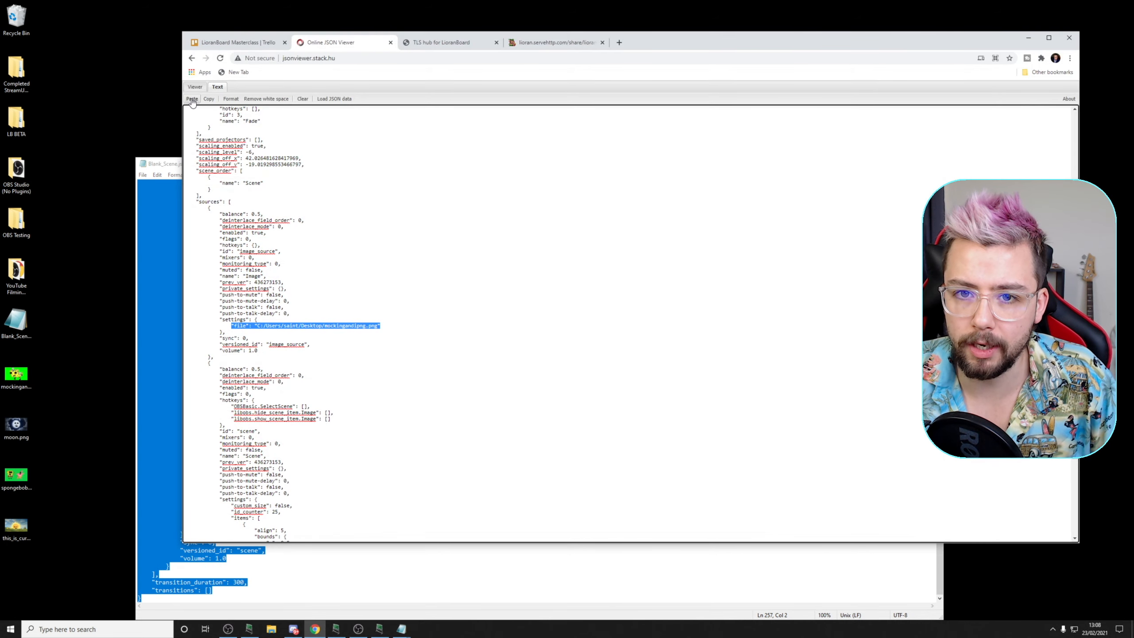
{"action": "left_click", "coordinate": [302, 99]}
{"action": "key", "text": "ctrl+v"}
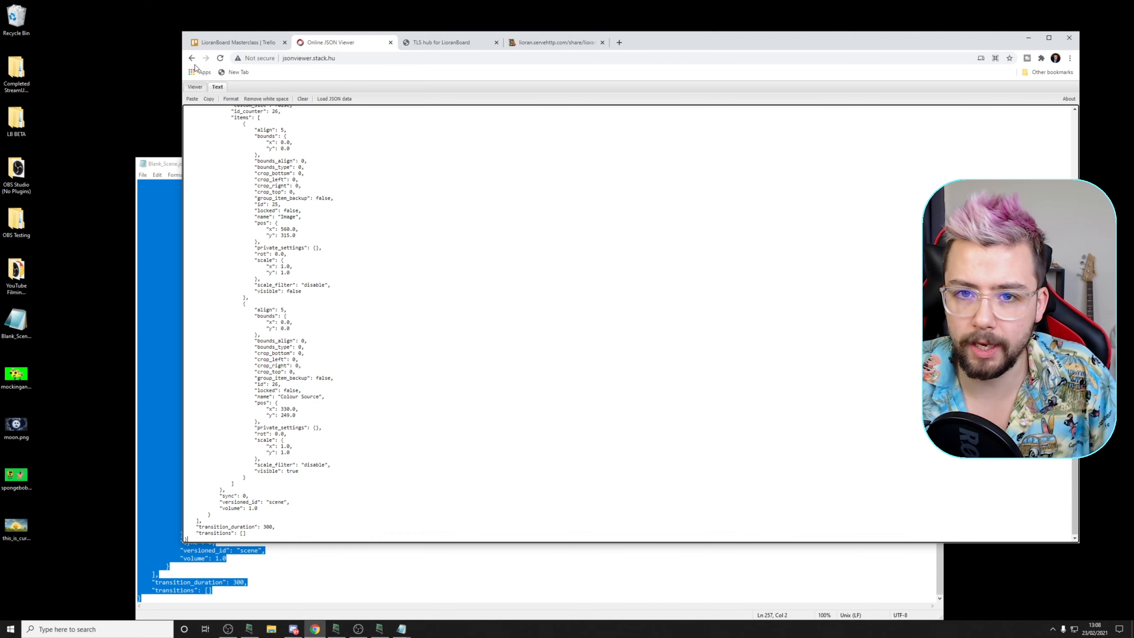
- Show the JSON as a tree and expand the settings of the Colour Source, entry 0 under sources
{"action": "left_click", "coordinate": [195, 87]}
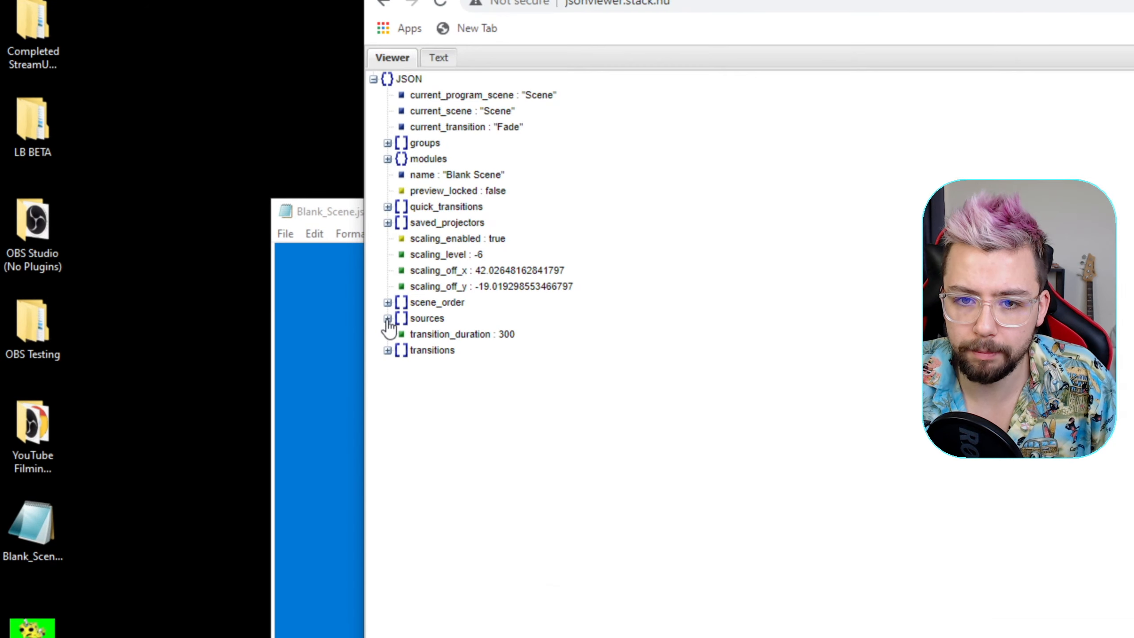
{"action": "left_click", "coordinate": [197, 217]}
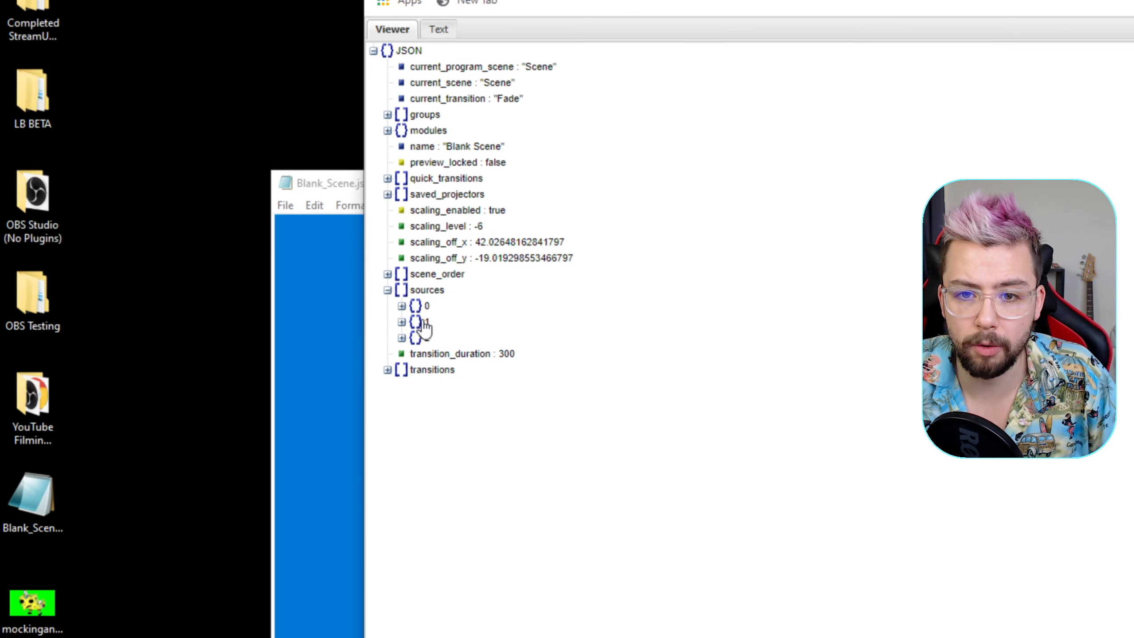
{"action": "left_click", "coordinate": [402, 319]}
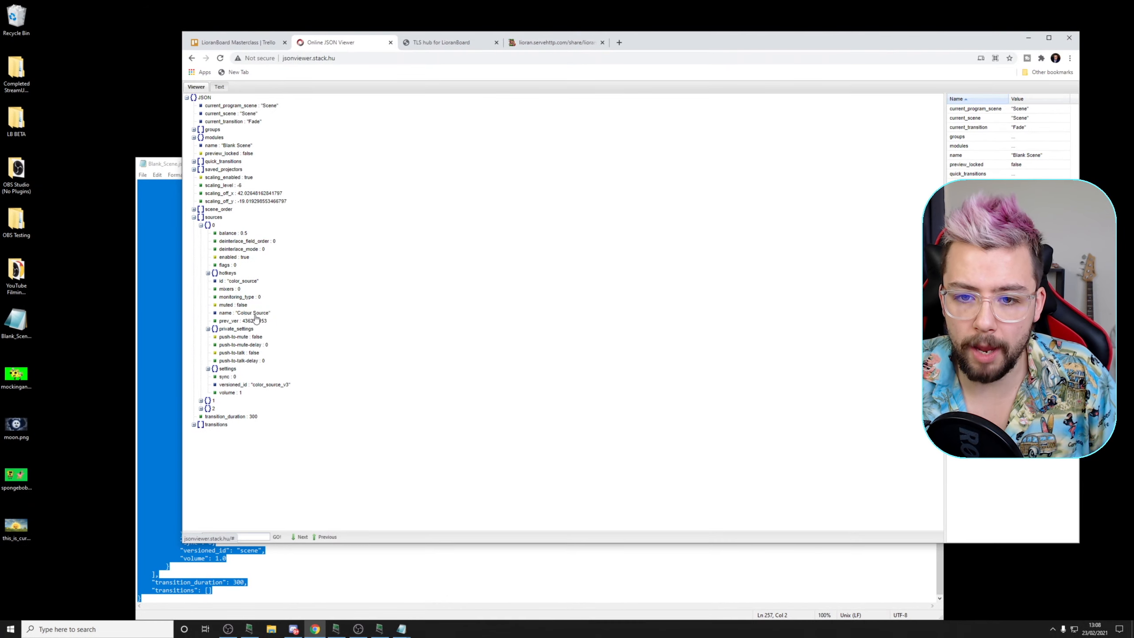
{"action": "left_click", "coordinate": [208, 369]}
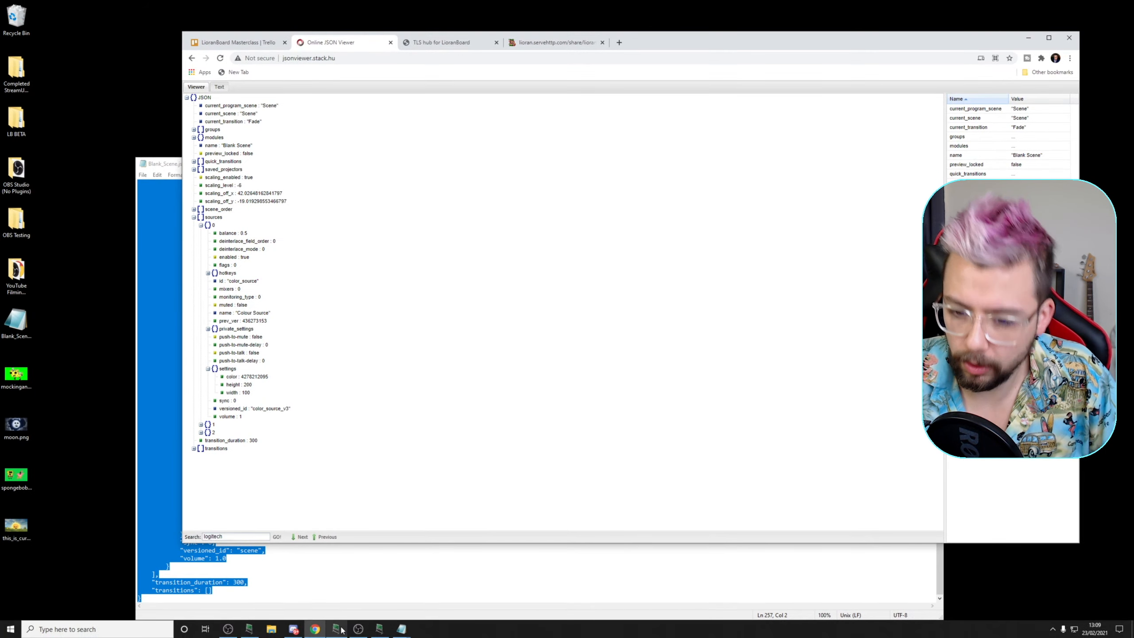
- In LioranBoard Receiver, complete the colour source button's sourceSettings as {"height":500,"width":1000} and save its commands
{"action": "left_click", "coordinate": [337, 629]}
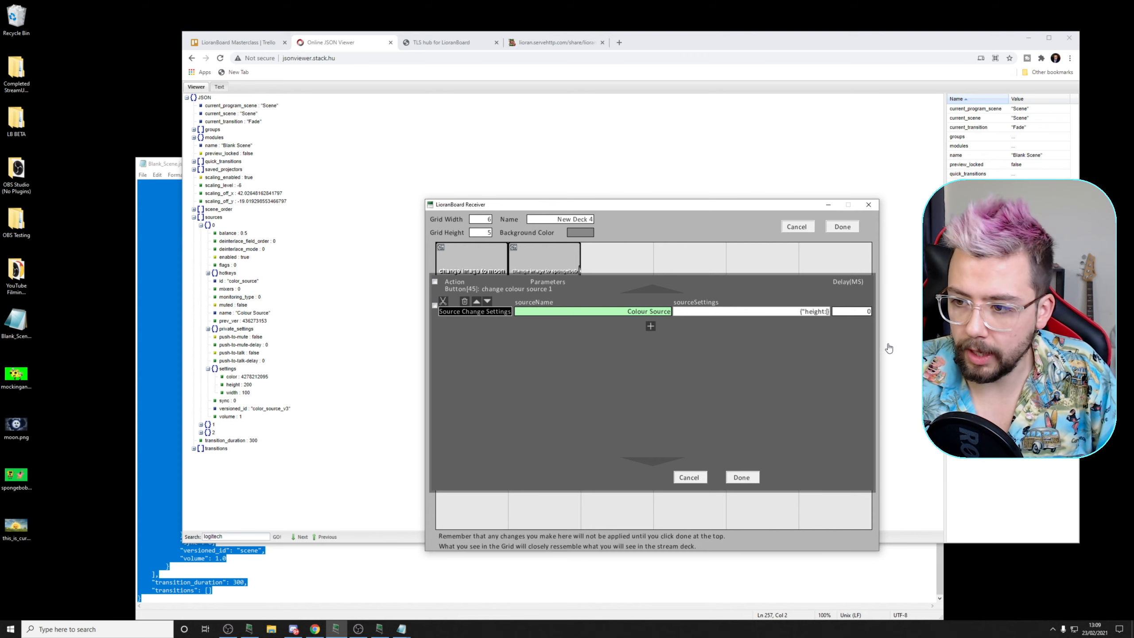
{"action": "key", "text": "BackSpace"}
{"action": "type", "text": "\":"}
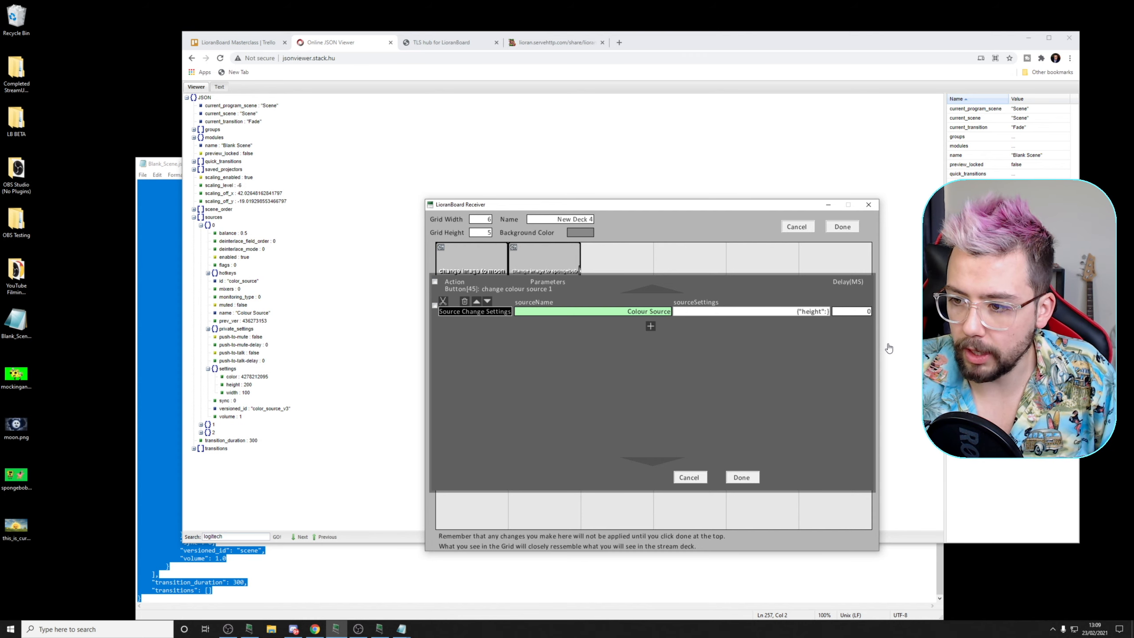
{"action": "type", "text": "500,\"width\":"}
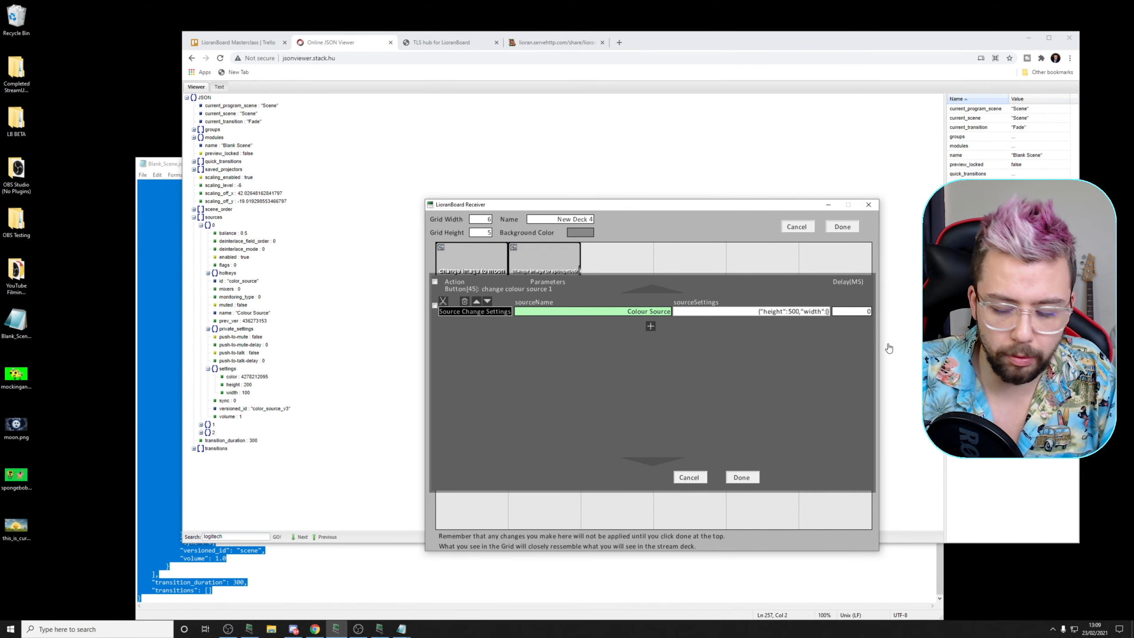
{"action": "type", "text": "1000"}
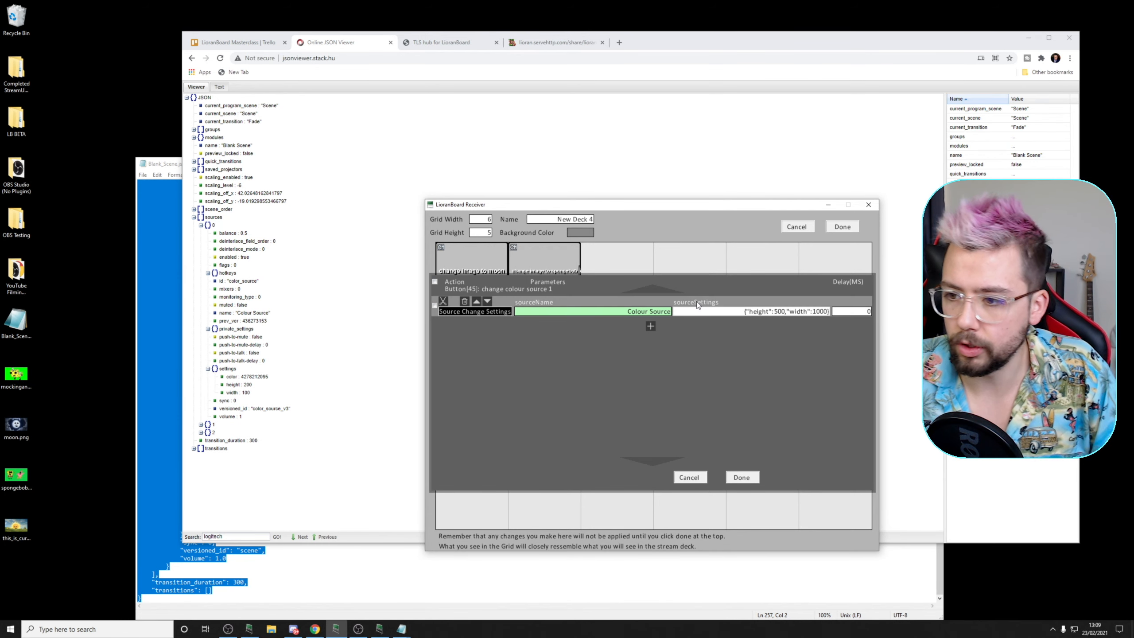
{"action": "left_click", "coordinate": [746, 477]}
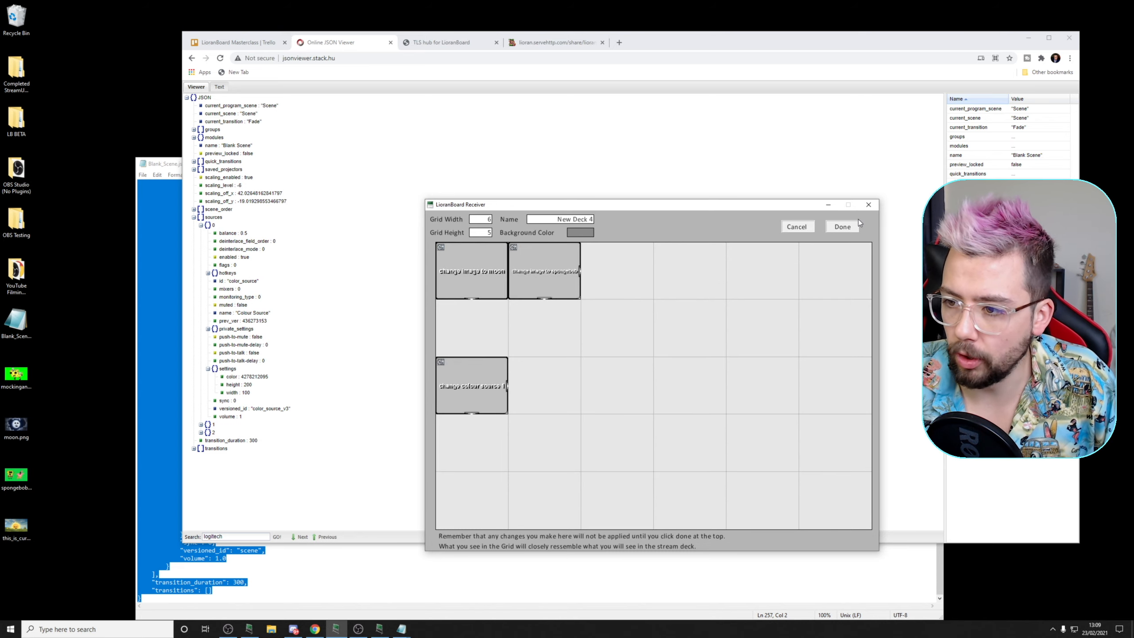
- Apply the deck changes and trigger the "change colour source 1" button over OBS to resize the Colour Source
{"action": "left_click", "coordinate": [846, 228]}
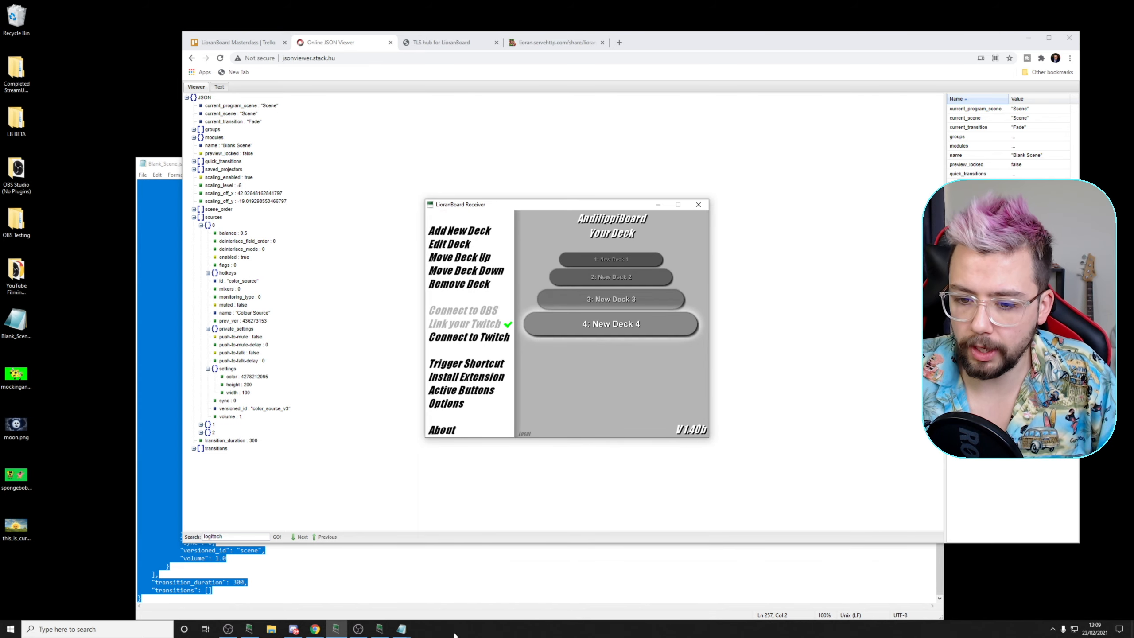
{"action": "left_click", "coordinate": [359, 629]}
{"action": "left_click", "coordinate": [380, 630]}
{"action": "left_click", "coordinate": [352, 448]}
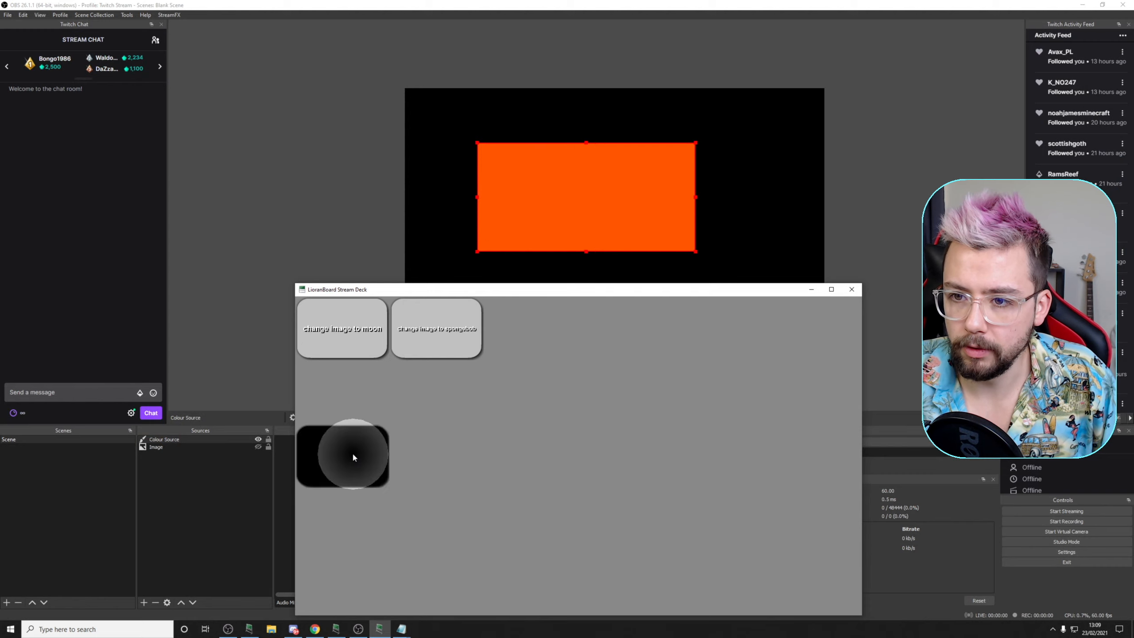
{"action": "left_click", "coordinate": [284, 228]}
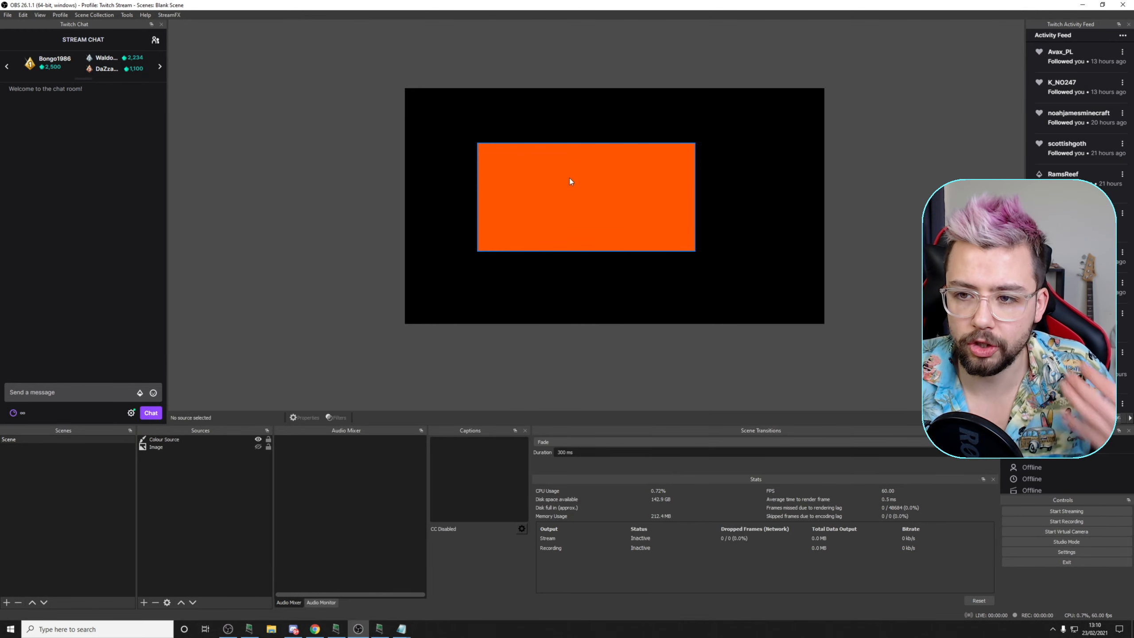
- Add a Text (GDI+) source reading "This is some text" in yellow and set its alignment to Centre
{"action": "left_click", "coordinate": [144, 602]}
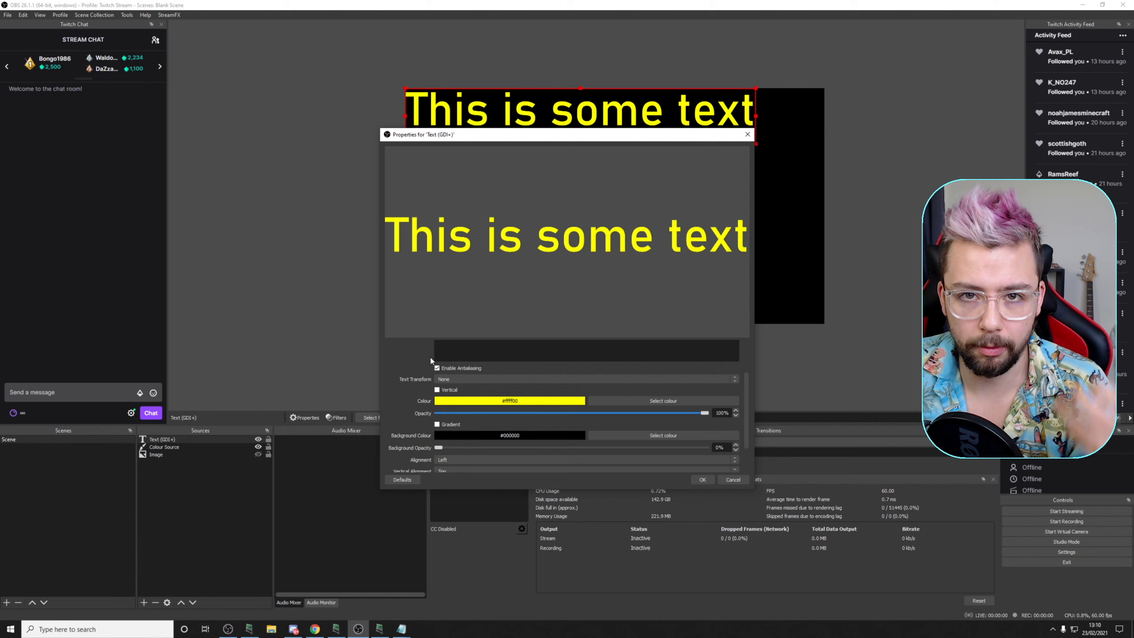
{"action": "scroll", "coordinate": [429, 406], "scroll_direction": "down", "scroll_amount": 2}
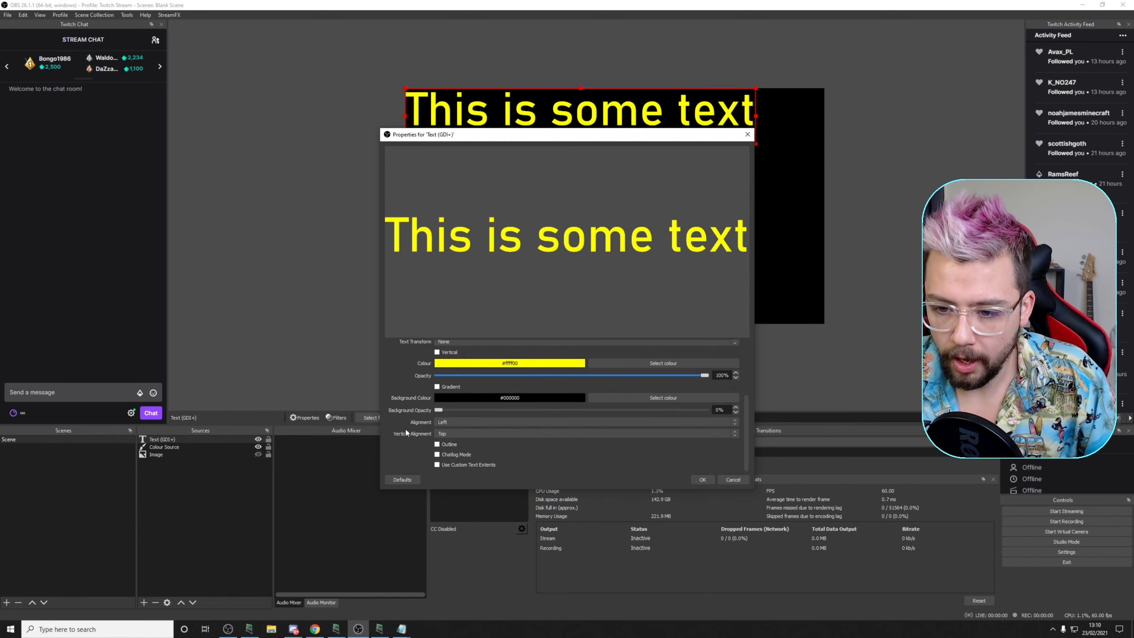
{"action": "left_click", "coordinate": [451, 422]}
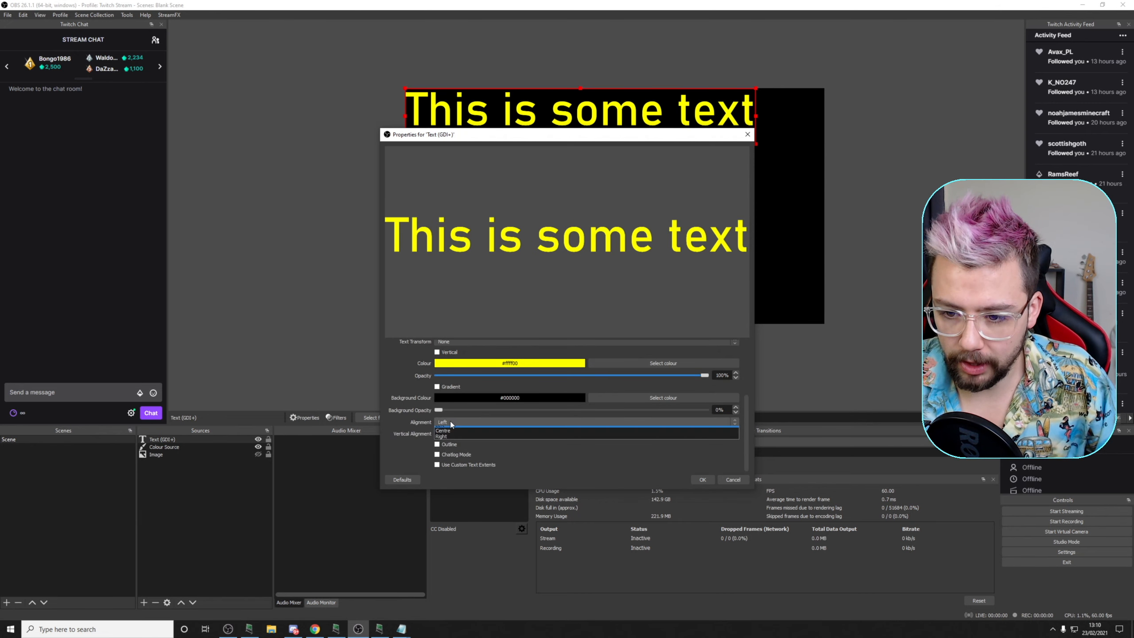
{"action": "left_click", "coordinate": [451, 435]}
{"action": "scroll", "coordinate": [409, 414], "scroll_direction": "up", "scroll_amount": 2}
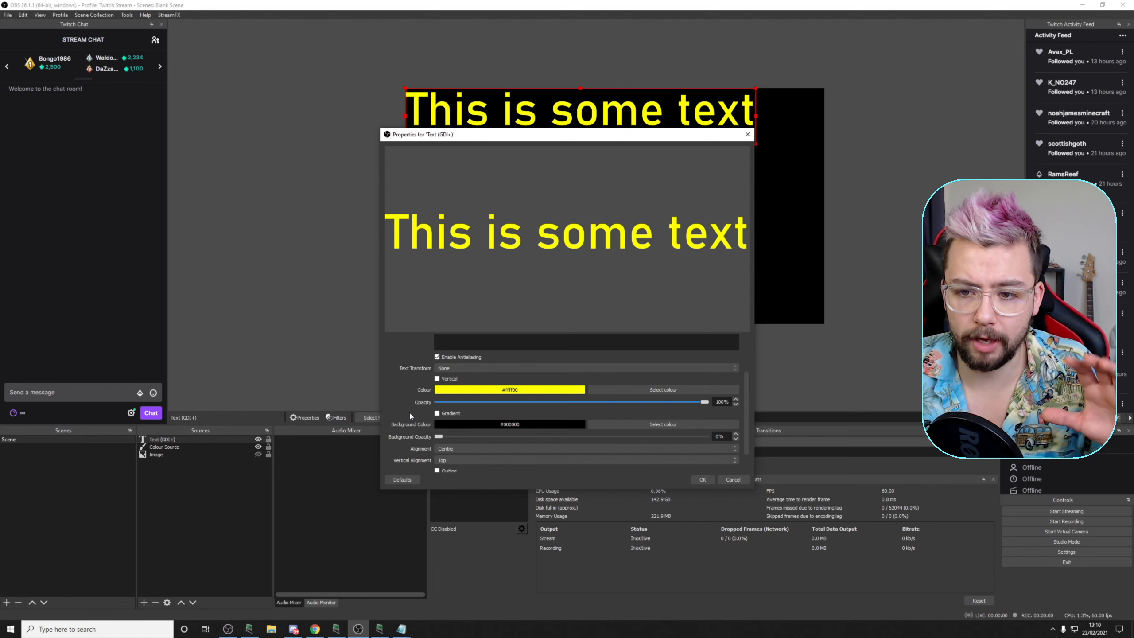
{"action": "left_click", "coordinate": [700, 478]}
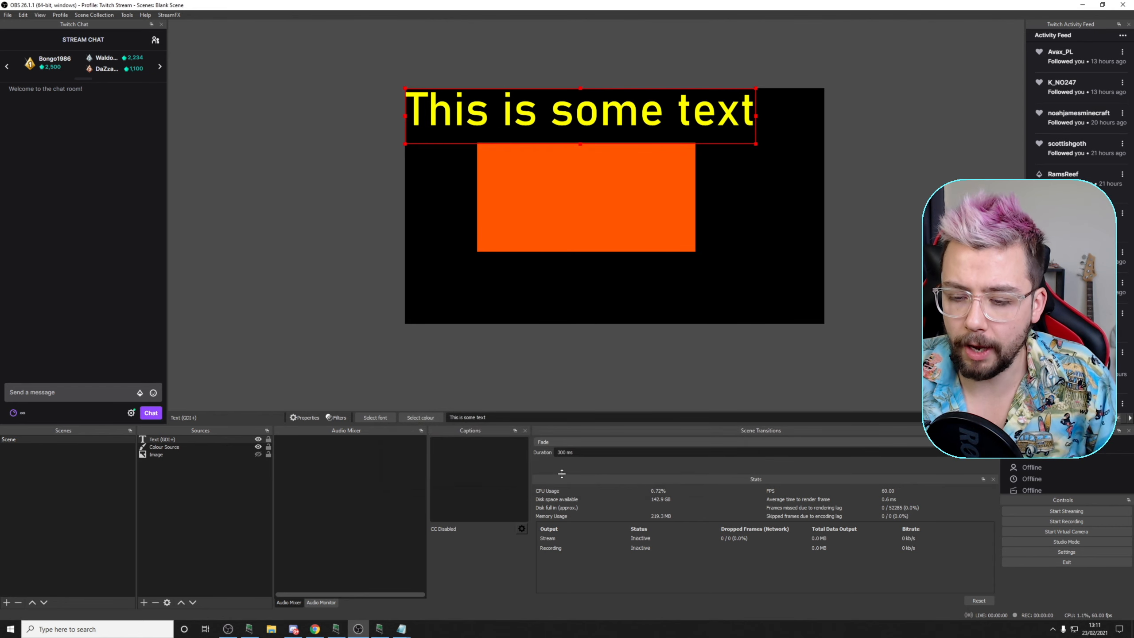
- Set the Text (GDI+) source's font size to 72 and save its properties
{"action": "double_click", "coordinate": [190, 439]}
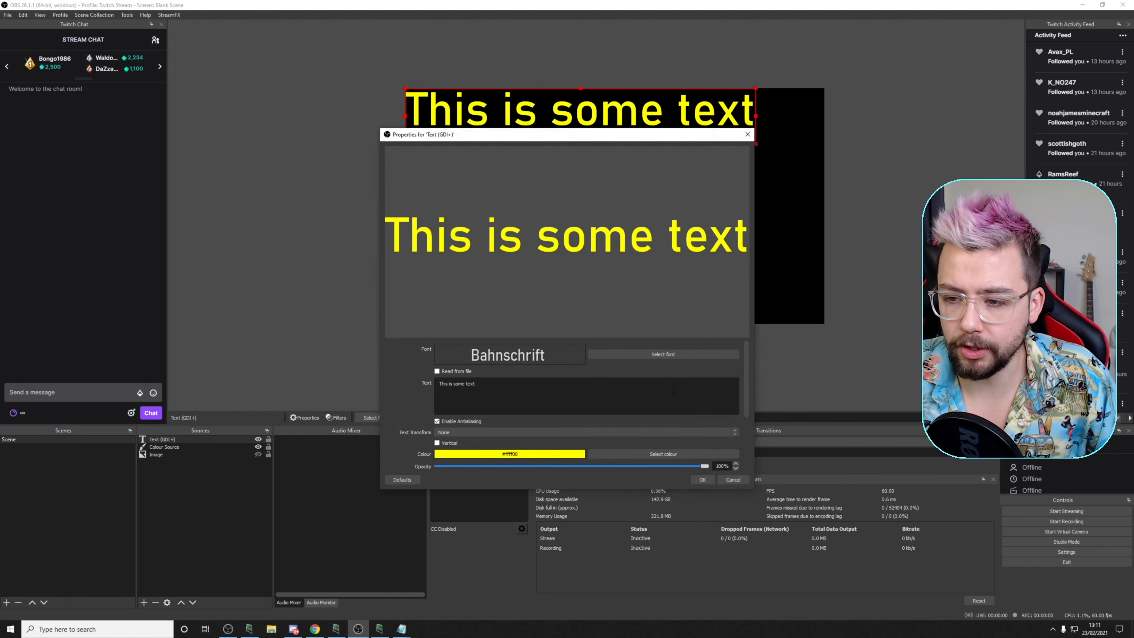
{"action": "left_click", "coordinate": [690, 352]}
{"action": "left_click", "coordinate": [654, 311]}
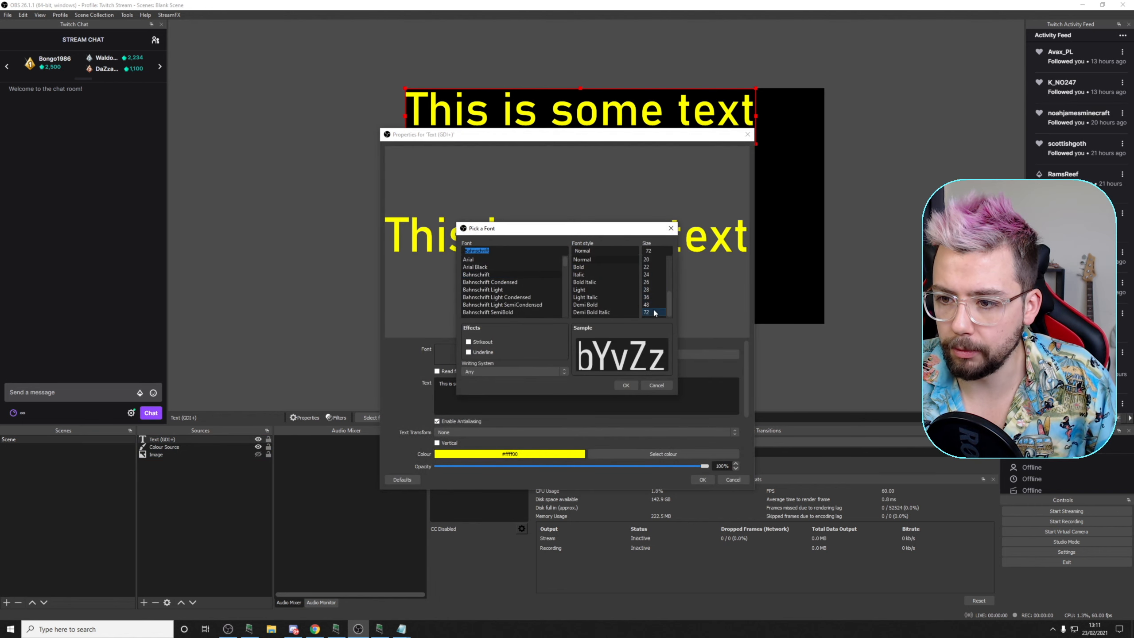
{"action": "left_click", "coordinate": [634, 385]}
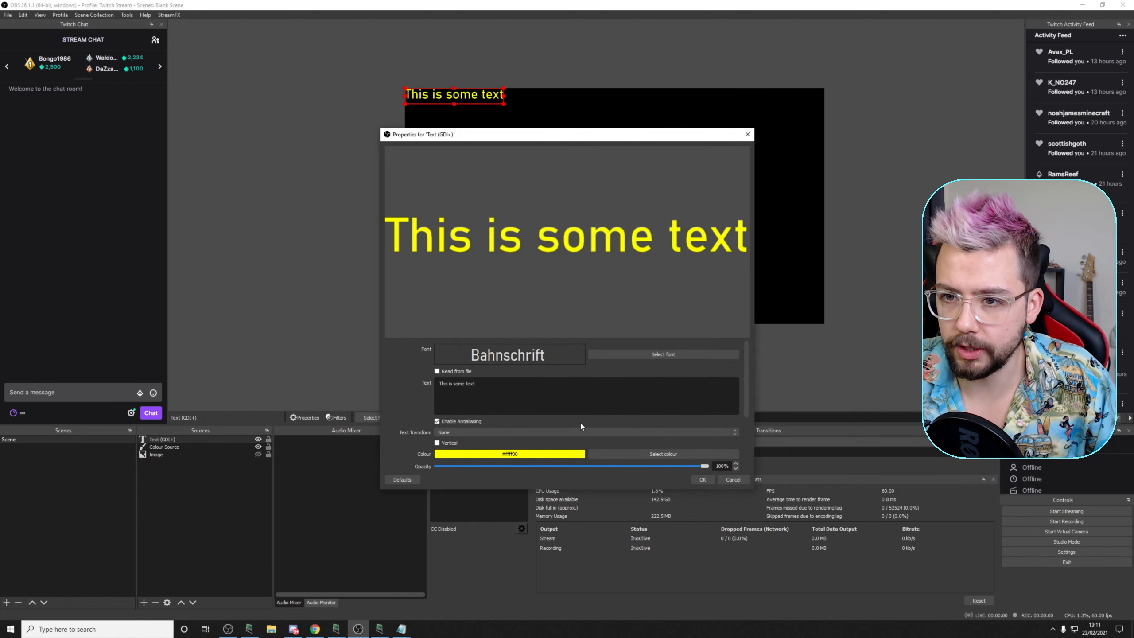
{"action": "left_click", "coordinate": [703, 480]}
- Export the scene collection to the desktop, replacing the existing Blank_Scene.json
{"action": "left_click", "coordinate": [94, 14]}
{"action": "left_click", "coordinate": [84, 67]}
{"action": "left_click", "coordinate": [458, 315]}
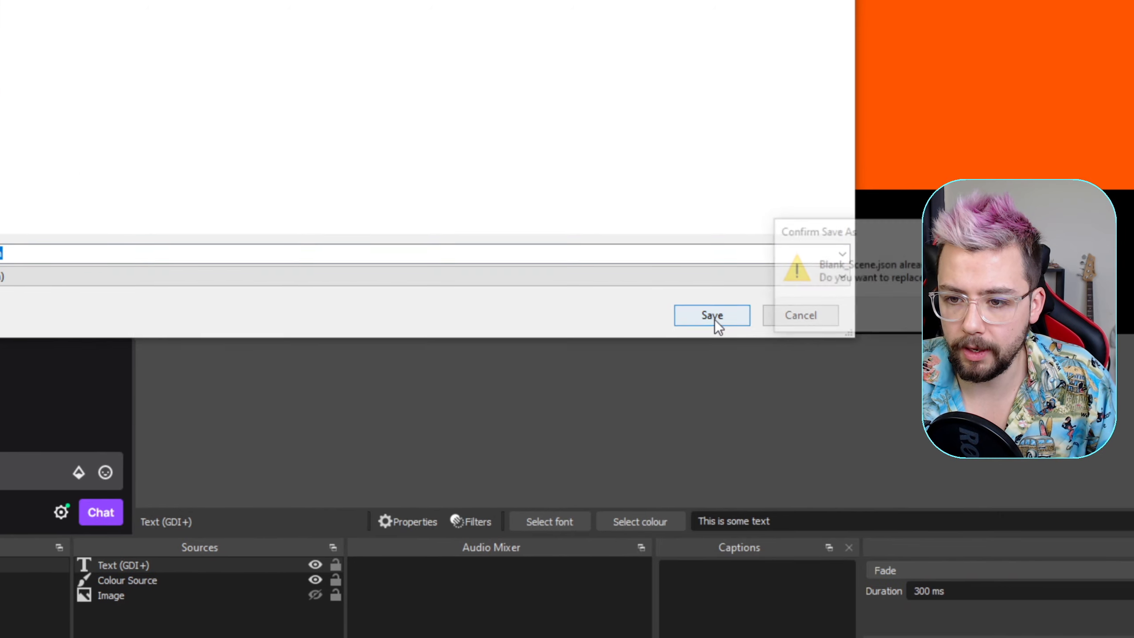
{"action": "left_click", "coordinate": [585, 315]}
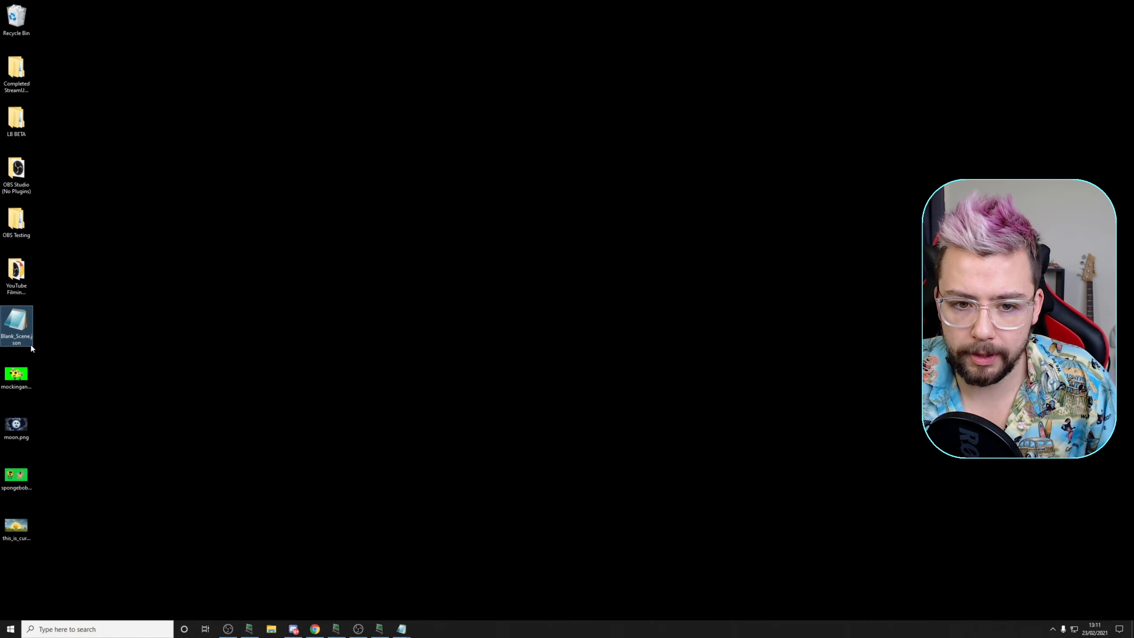
- Open Blank_Scene.json from the desktop in Notepad and copy its entire contents
{"action": "double_click", "coordinate": [17, 328]}
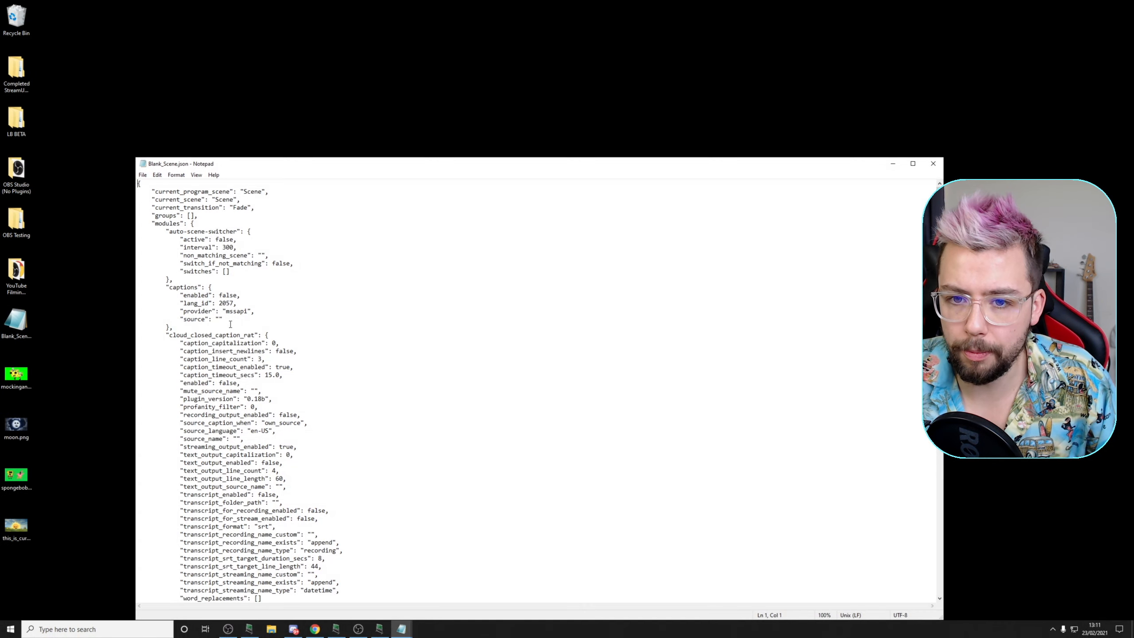
{"action": "left_click", "coordinate": [230, 325]}
{"action": "key", "text": "ctrl+a"}
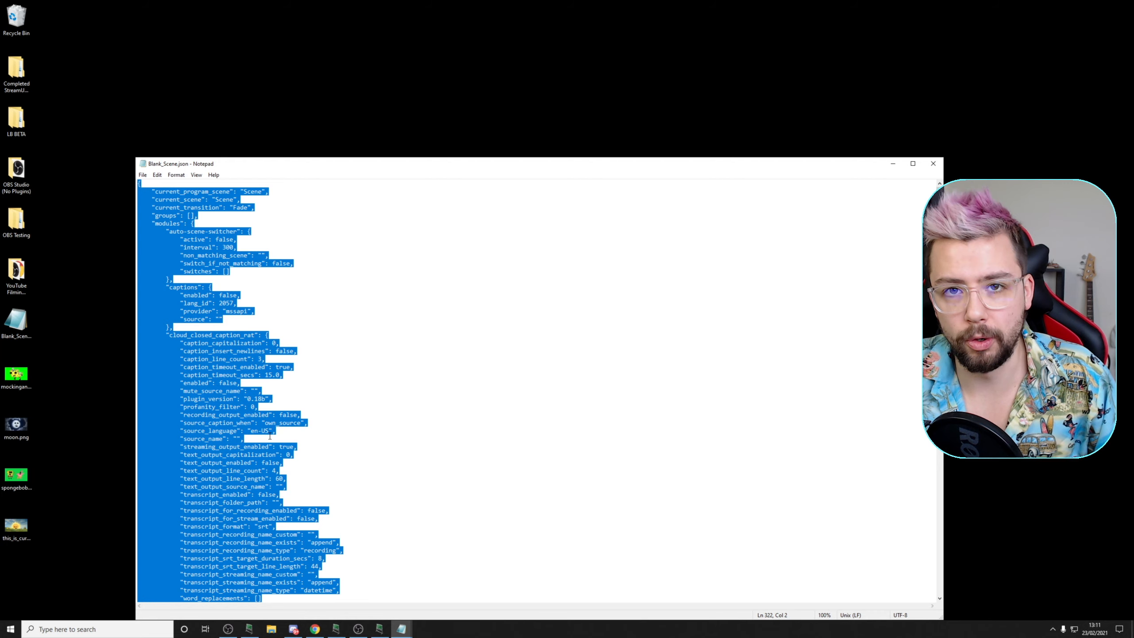
- Switch to Chrome and replace the old JSON in the Online JSON Viewer with the newly copied scene collection
{"action": "left_click", "coordinate": [315, 629]}
{"action": "left_click", "coordinate": [217, 88]}
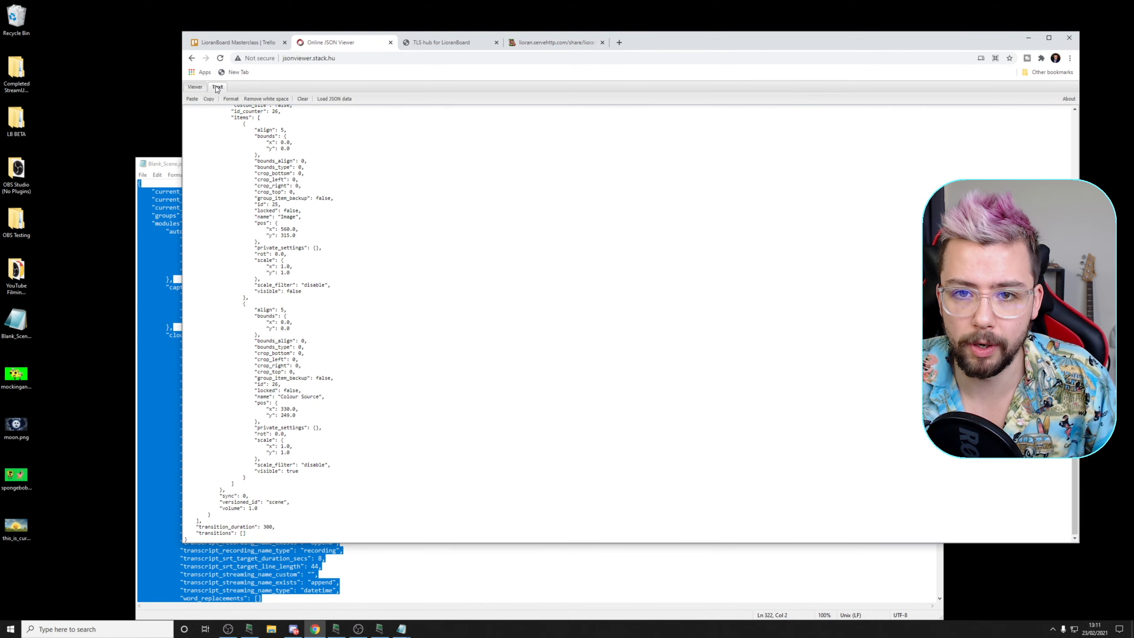
{"action": "left_click", "coordinate": [302, 99]}
{"action": "left_click", "coordinate": [291, 187]}
{"action": "key", "text": "ctrl+v"}
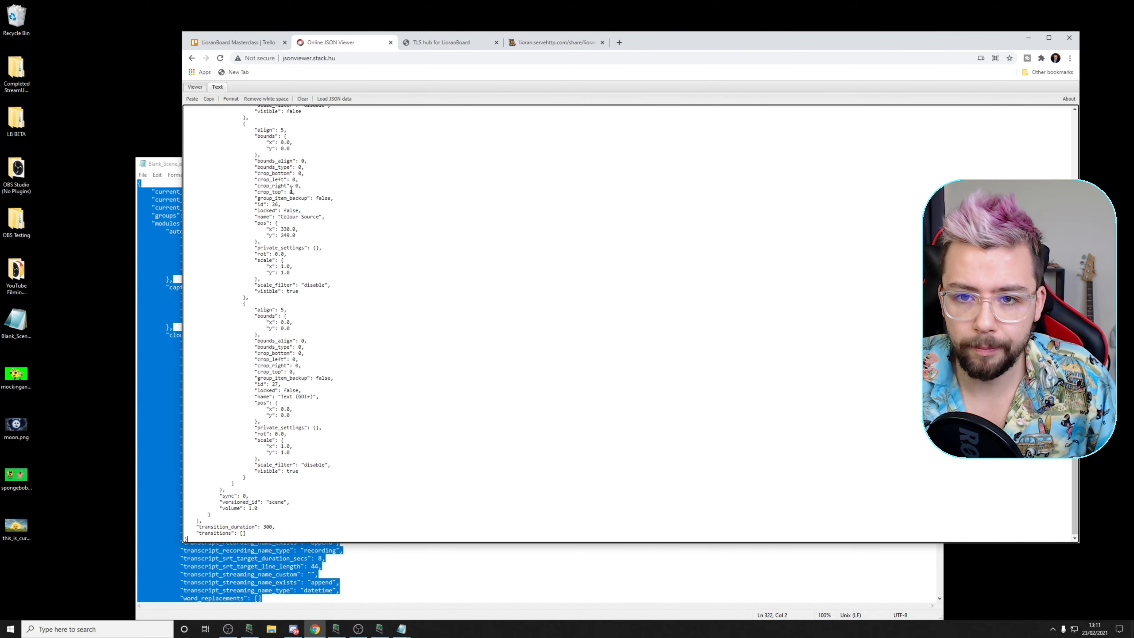
- Show the JSON as a tree and expand the settings and font of the Text (GDI+) source, entry 0 under sources
{"action": "scroll", "coordinate": [342, 293], "scroll_direction": "up", "scroll_amount": 10}
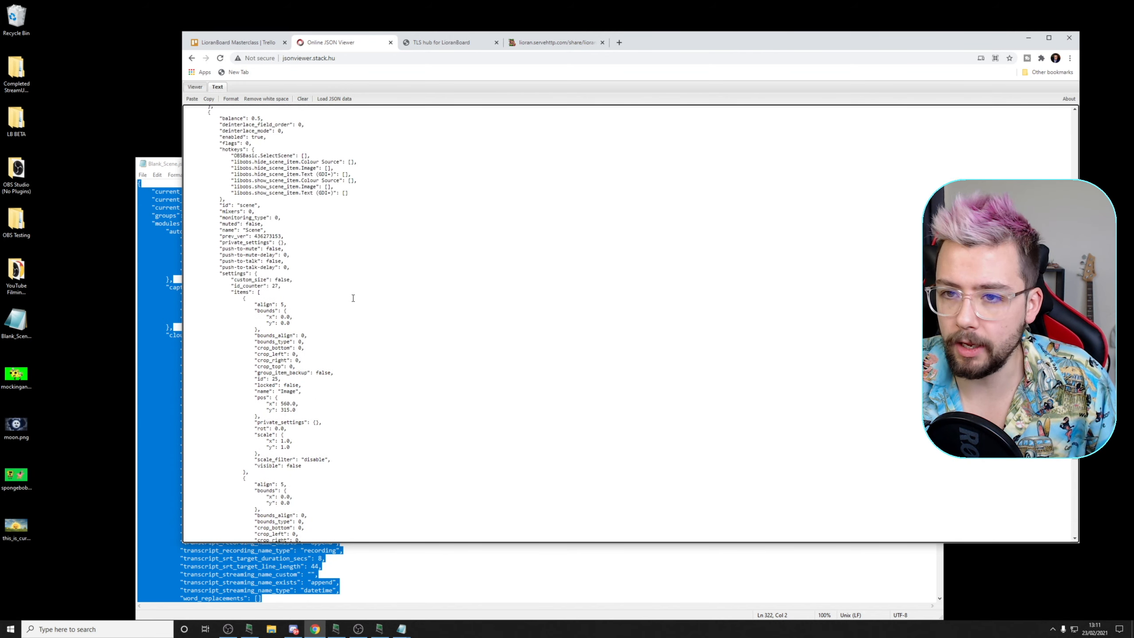
{"action": "left_click", "coordinate": [195, 87]}
{"action": "left_click", "coordinate": [193, 217]}
{"action": "left_click", "coordinate": [201, 225]}
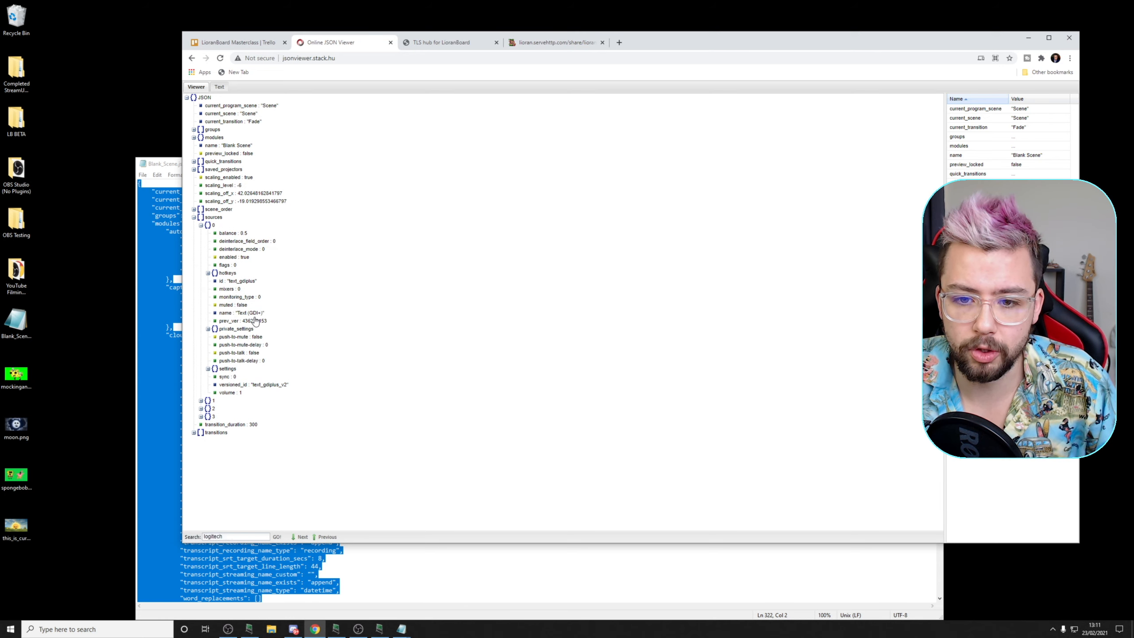
{"action": "left_click", "coordinate": [207, 369]}
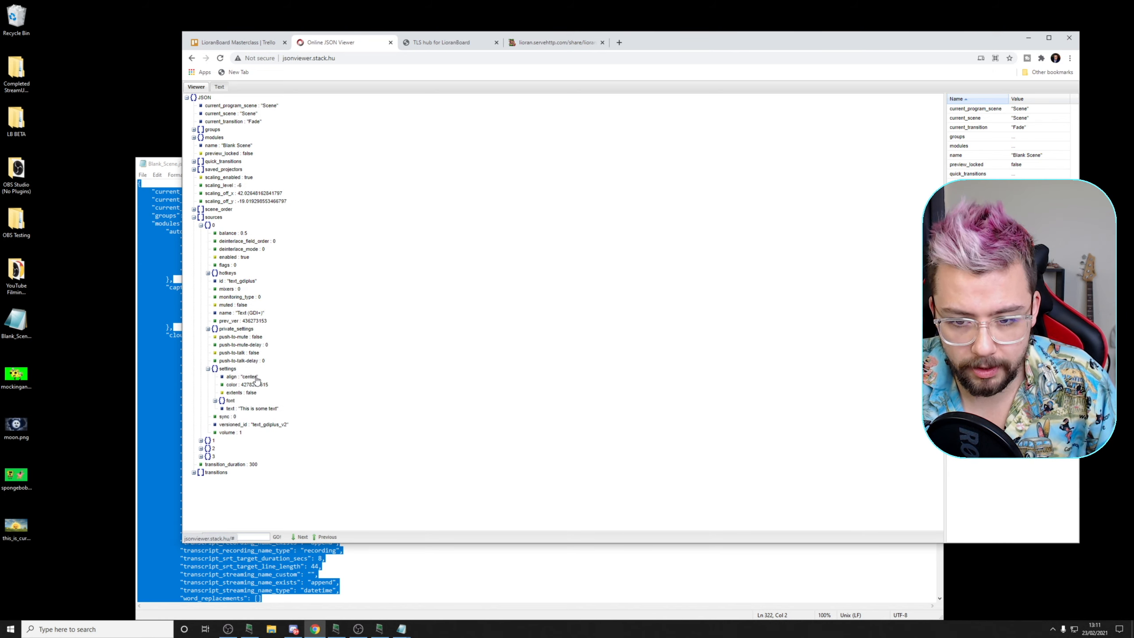
{"action": "left_click", "coordinate": [216, 401]}
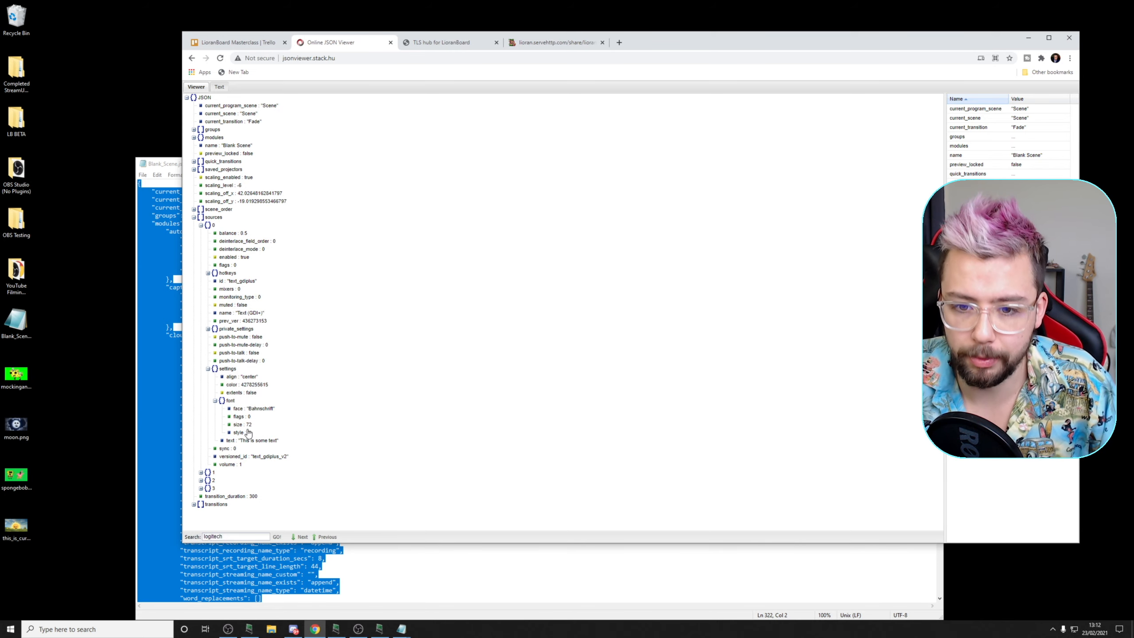
- Return to the raw JSON text and copy the Text (GDI+) source's settings block, including both outer braces
{"action": "left_click", "coordinate": [219, 86]}
{"action": "scroll", "coordinate": [277, 307], "scroll_direction": "down", "scroll_amount": 15}
{"action": "scroll", "coordinate": [278, 307], "scroll_direction": "up", "scroll_amount": 5}
{"action": "scroll", "coordinate": [239, 303], "scroll_direction": "up", "scroll_amount": 9}
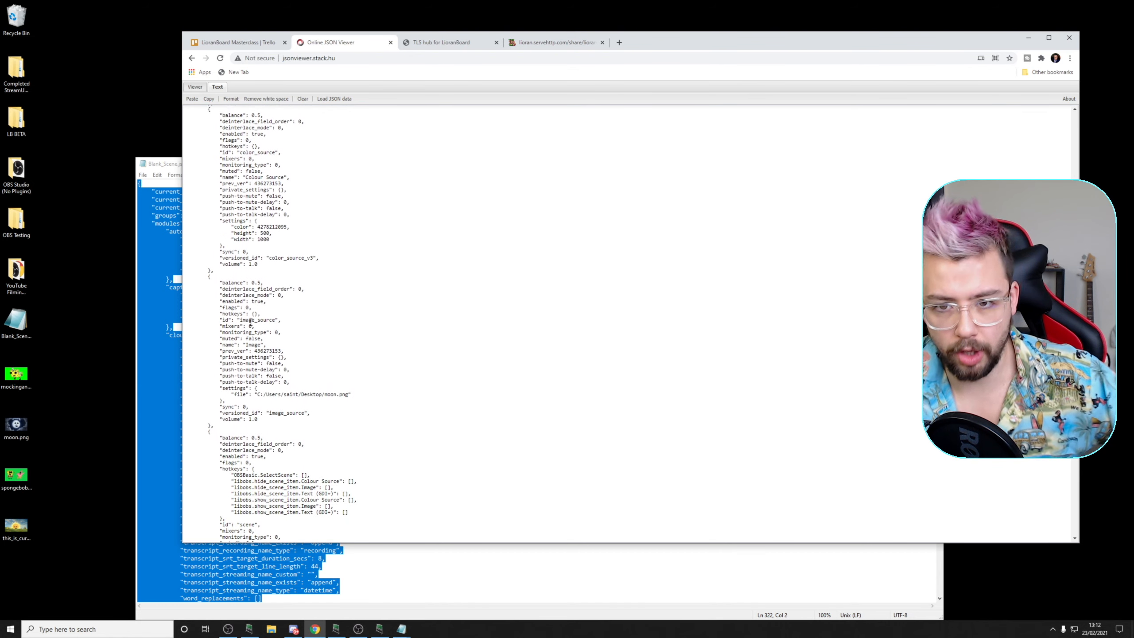
{"action": "scroll", "coordinate": [263, 261], "scroll_direction": "up", "scroll_amount": 11}
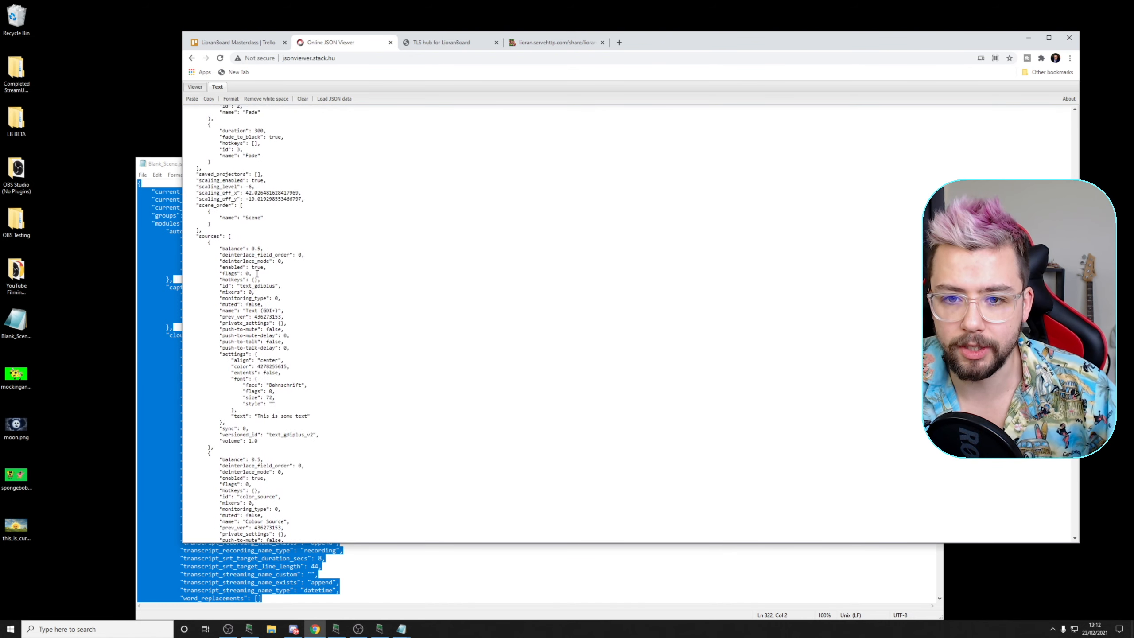
{"action": "scroll", "coordinate": [248, 306], "scroll_direction": "down", "scroll_amount": 2}
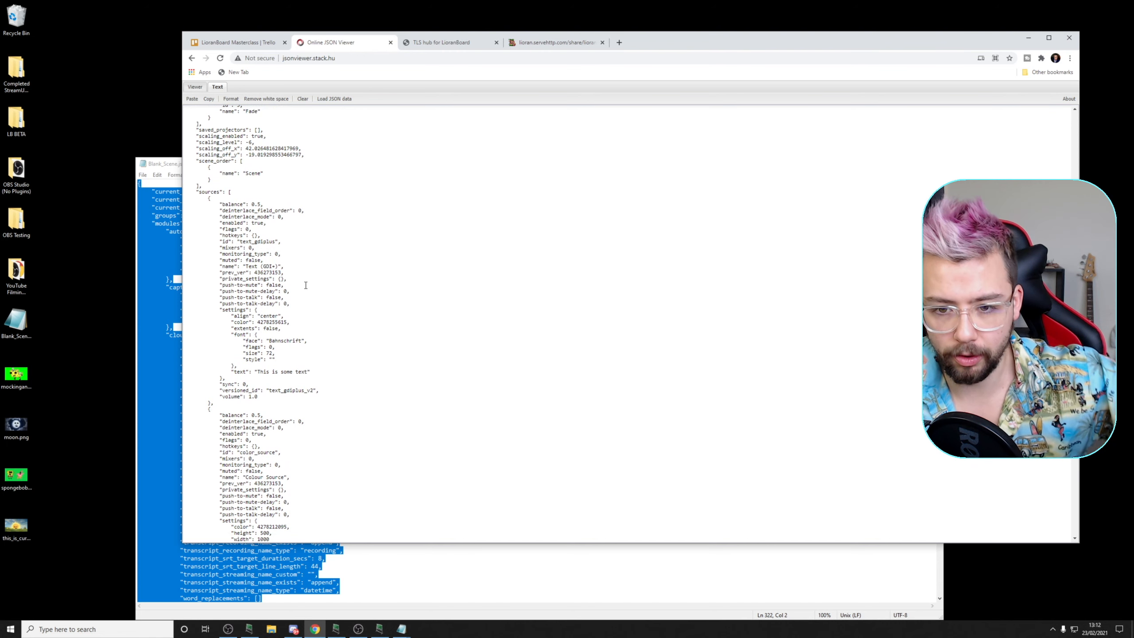
{"action": "left_click_drag", "start_coordinate": [232, 334], "coordinate": [256, 367]}
{"action": "left_click", "coordinate": [278, 364]}
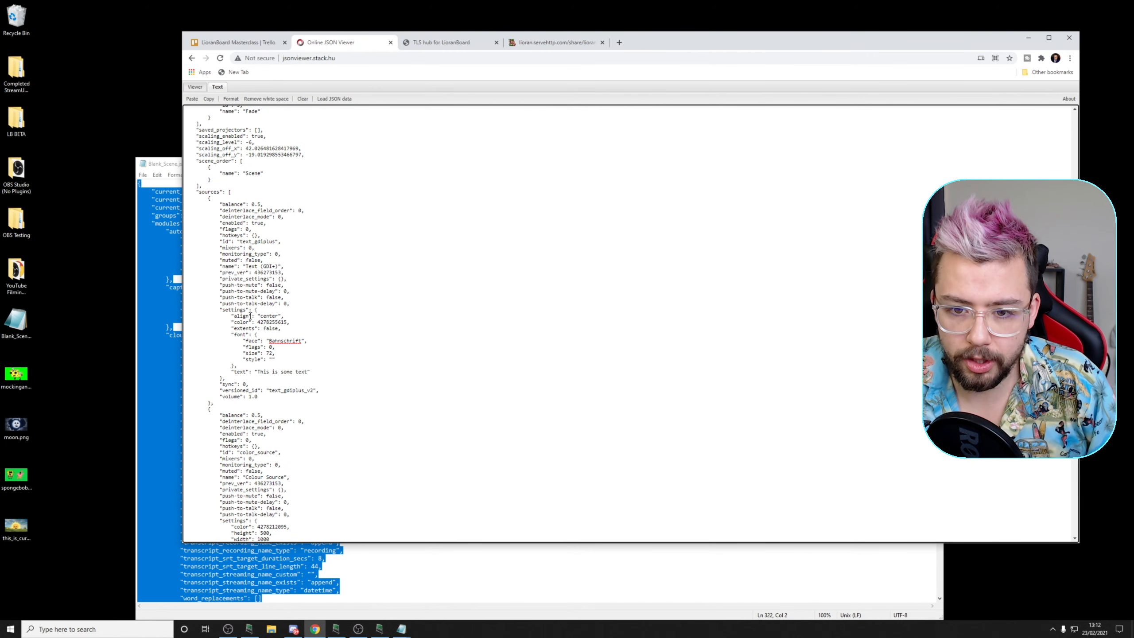
{"action": "left_click_drag", "start_coordinate": [255, 309], "coordinate": [223, 376]}
{"action": "key", "text": "ctrl+c"}
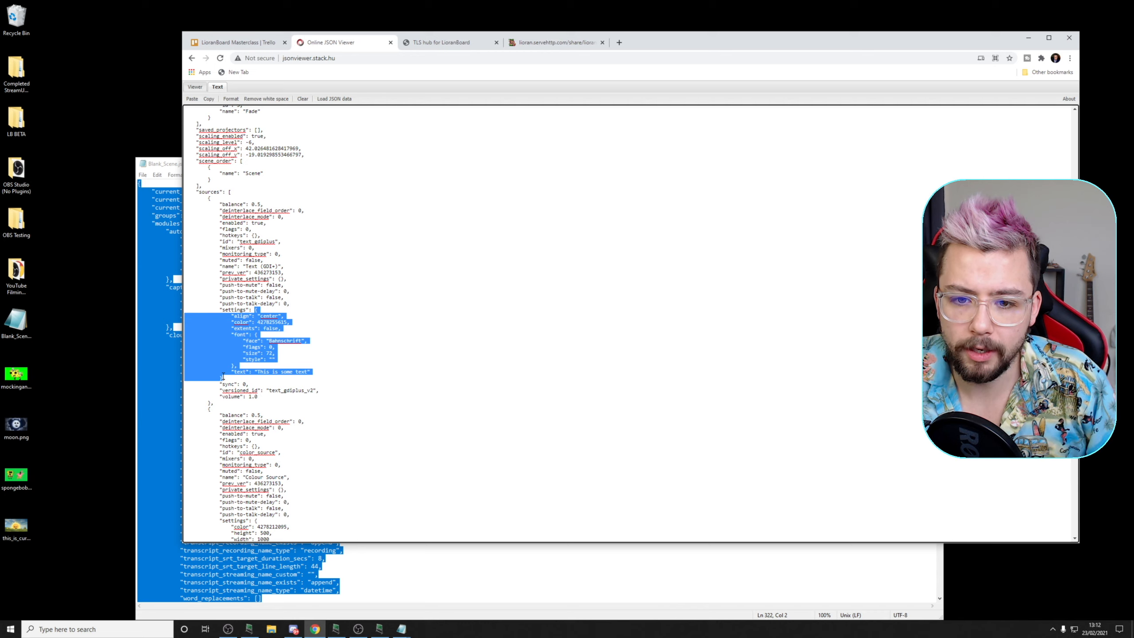
- Replace the whole JSON text with the copied settings block and remove its white space
{"action": "key", "text": "ctrl+a"}
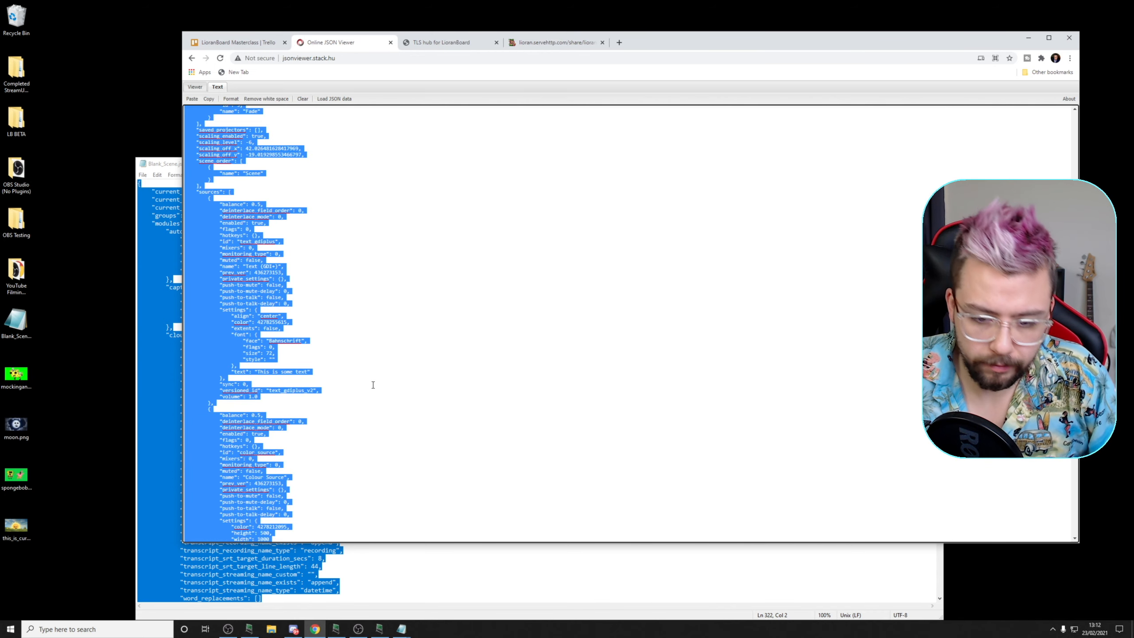
{"action": "key", "text": "BackSpace"}
{"action": "key", "text": "ctrl+v"}
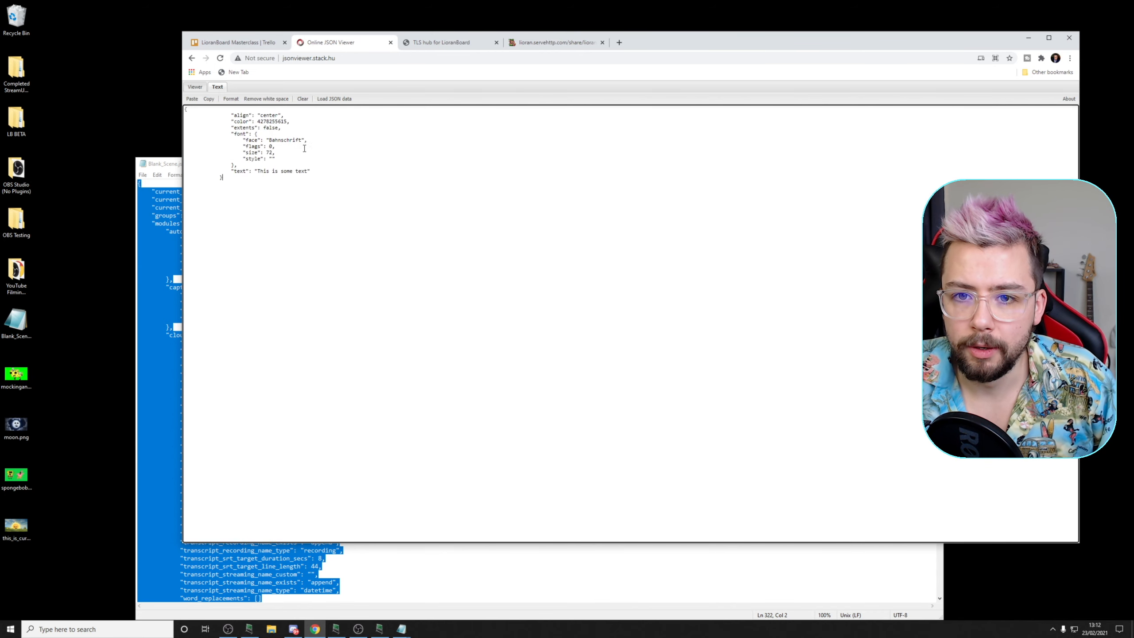
{"action": "left_click", "coordinate": [267, 99]}
- Set the align value in the condensed settings to "left", leaving the color value as it is
{"action": "double_click", "coordinate": [221, 110]}
{"action": "key", "text": "BackSpace"}
{"action": "type", "text": "left\","}
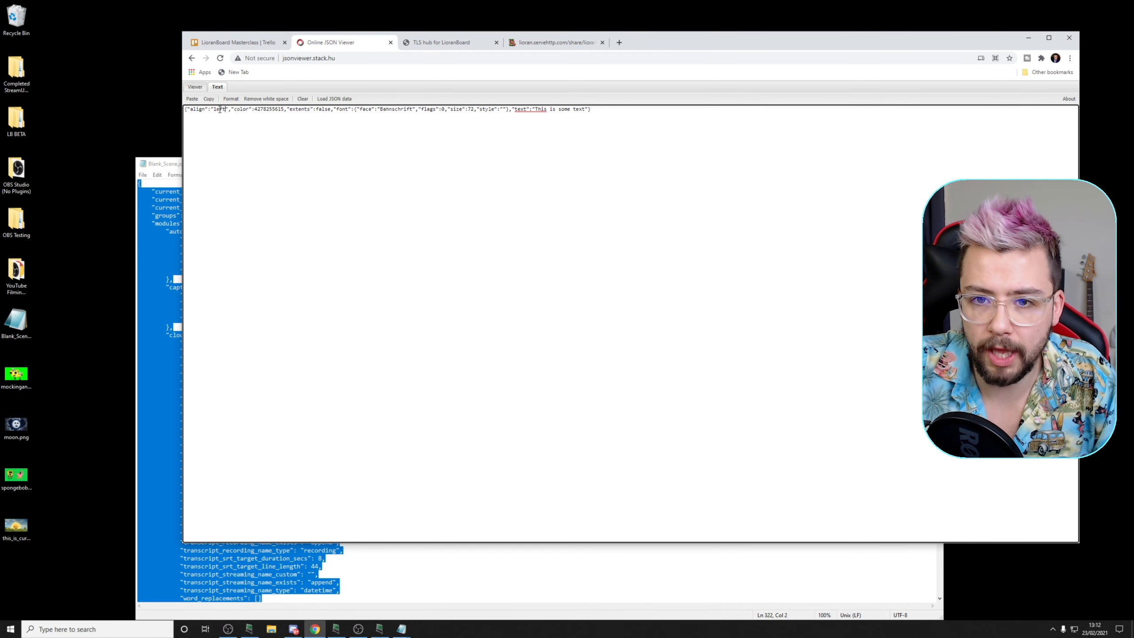
{"action": "mouse_move", "coordinate": [254, 111]}
{"action": "left_mouse_down"}
{"action": "mouse_move", "coordinate": [281, 111]}
{"action": "mouse_move", "coordinate": [271, 111]}
{"action": "left_mouse_up"}
{"action": "left_click", "coordinate": [282, 110]}
- Set the font face to "Ariel" and the font size to 200 in the condensed settings
{"action": "left_click_drag", "start_coordinate": [379, 110], "coordinate": [412, 111]}
{"action": "type", "text": "Ariel"}
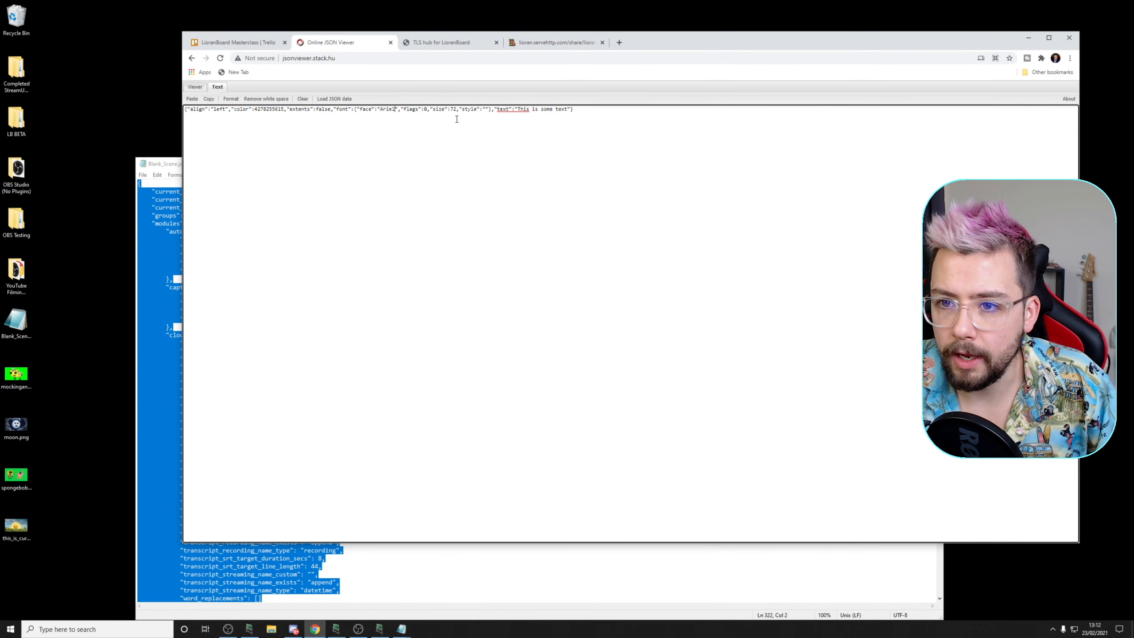
{"action": "left_click_drag", "start_coordinate": [456, 109], "coordinate": [451, 109]}
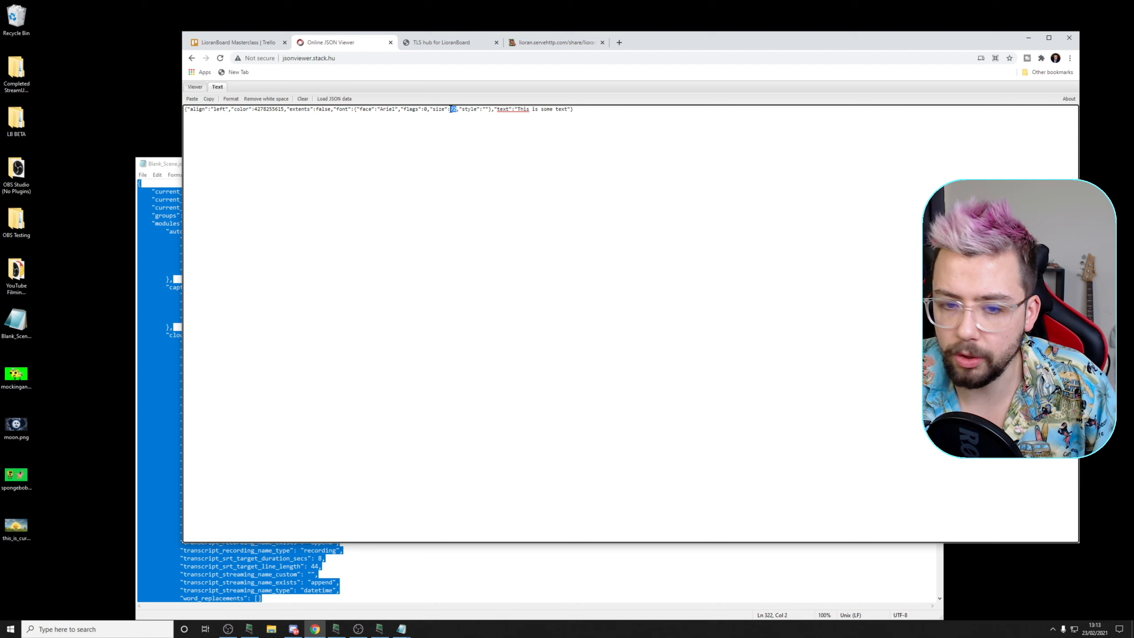
{"action": "type", "text": "20"}
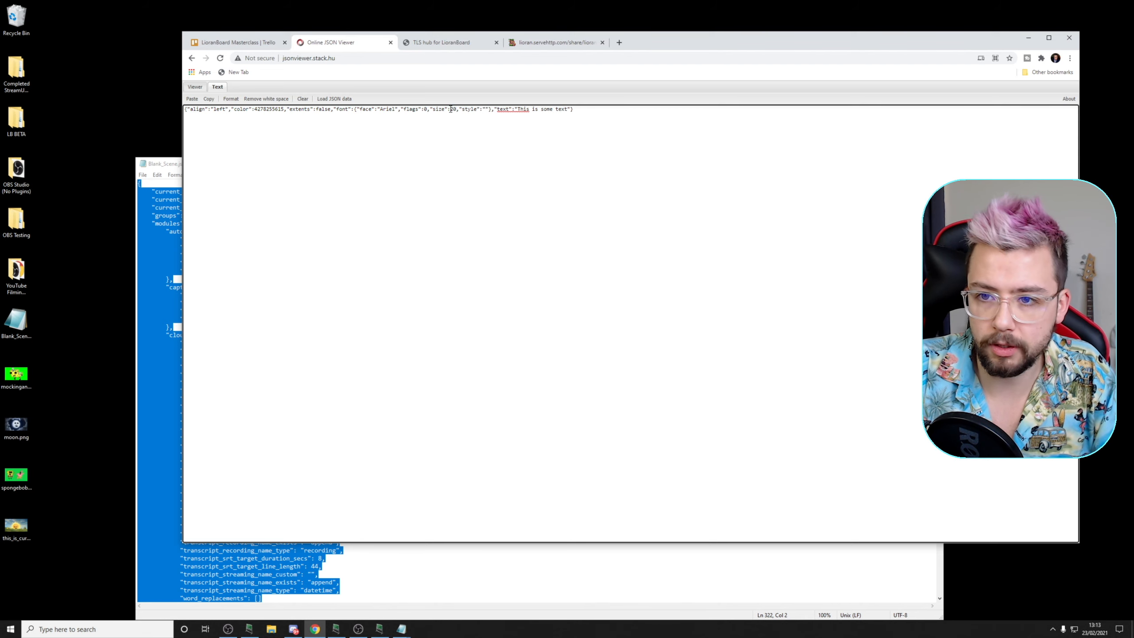
{"action": "type", "text": "9"}
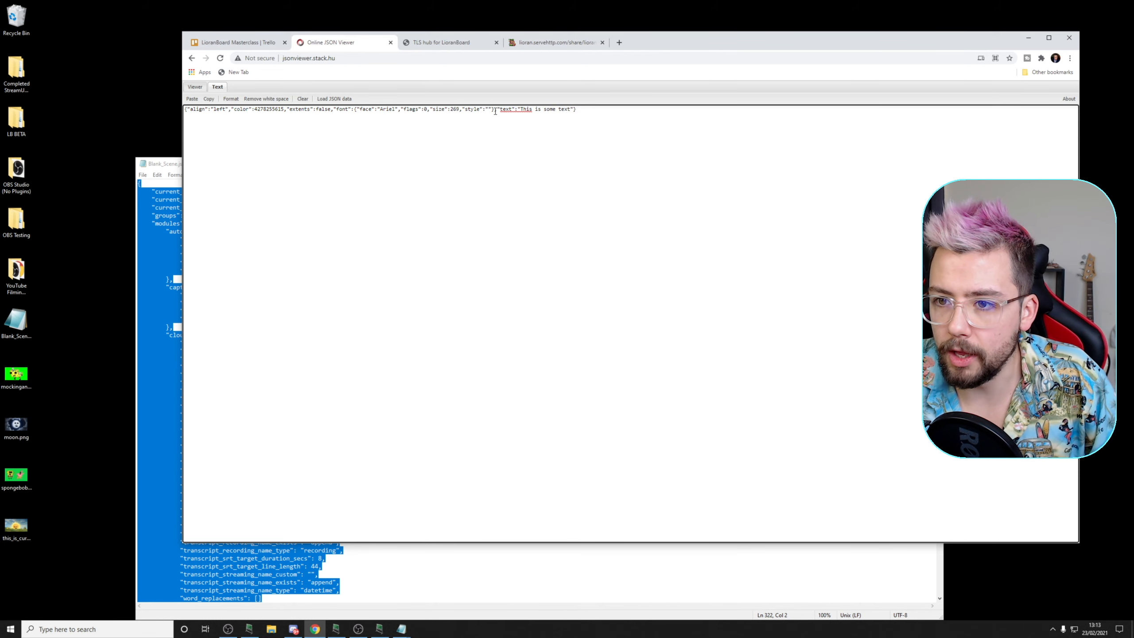
- Change the text value to "This is some more text" and copy the complete settings line
{"action": "left_click_drag", "start_coordinate": [520, 109], "coordinate": [574, 112]}
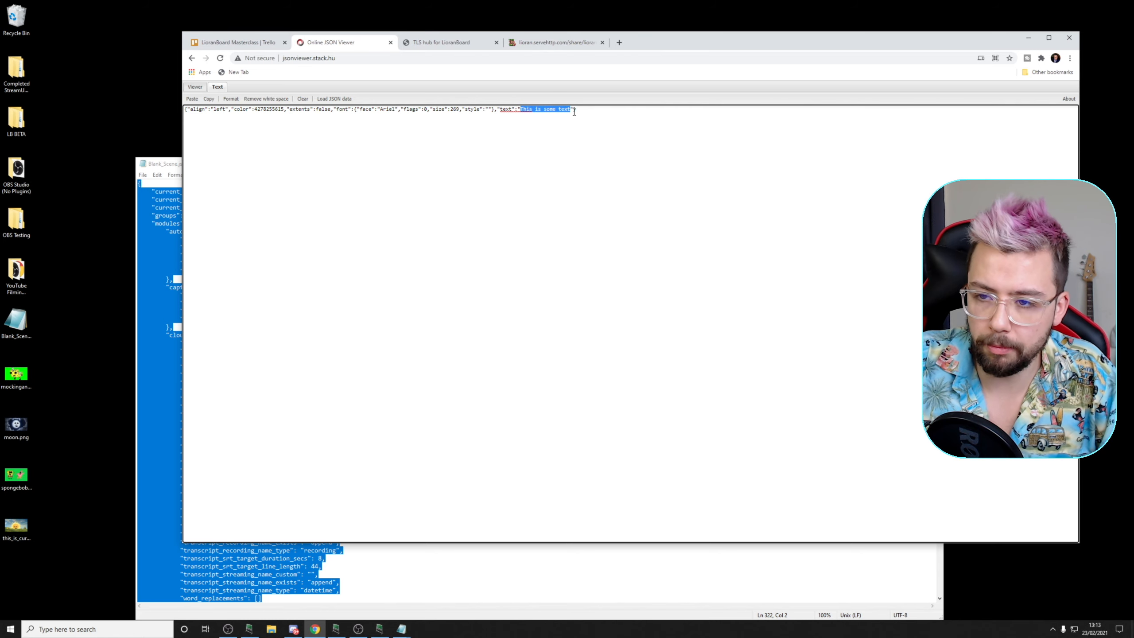
{"action": "left_click", "coordinate": [556, 111]}
{"action": "type", "text": "m "}
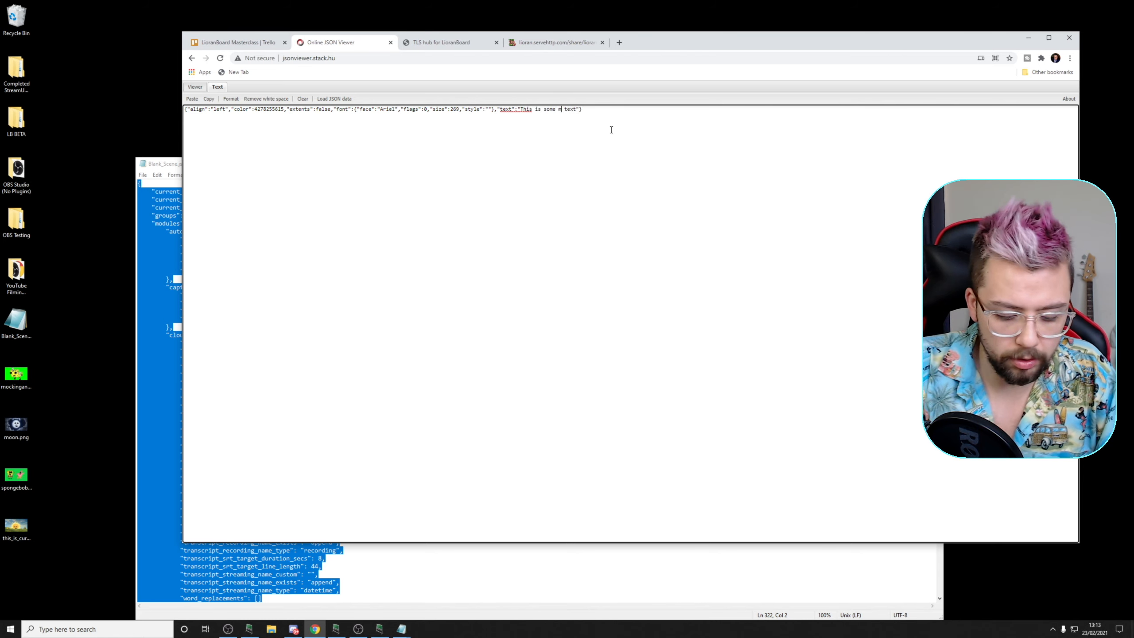
{"action": "type", "text": "ore"}
{"action": "key", "text": "ctrl+a"}
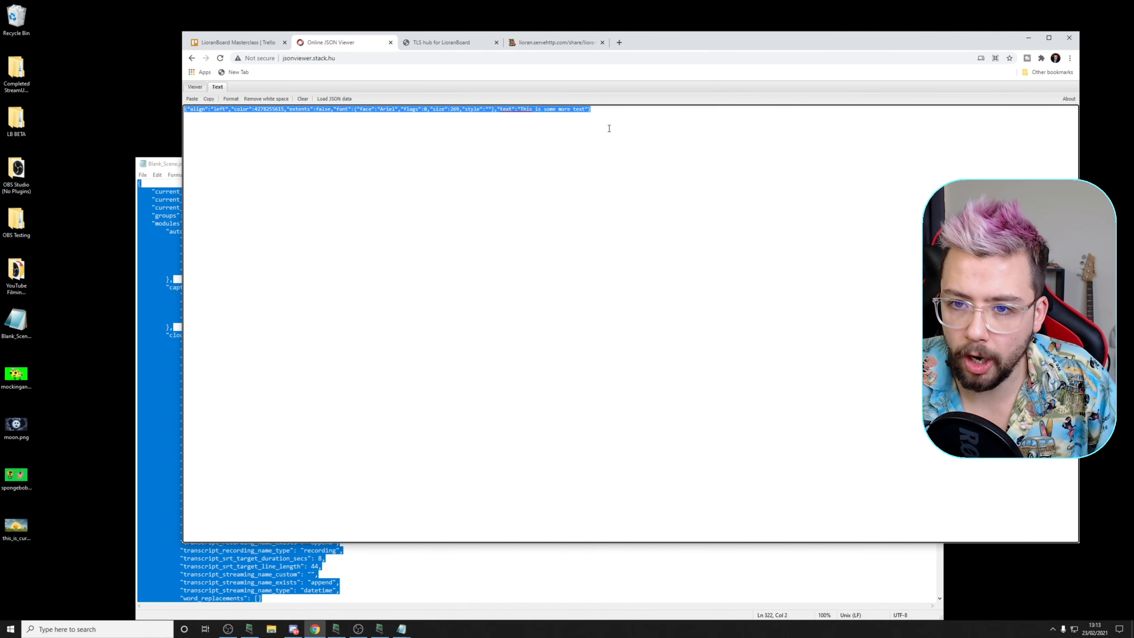
- Switch to LioranBoard Receiver and create a blank button named "change text source" in New Deck 4
{"action": "left_click", "coordinate": [335, 628]}
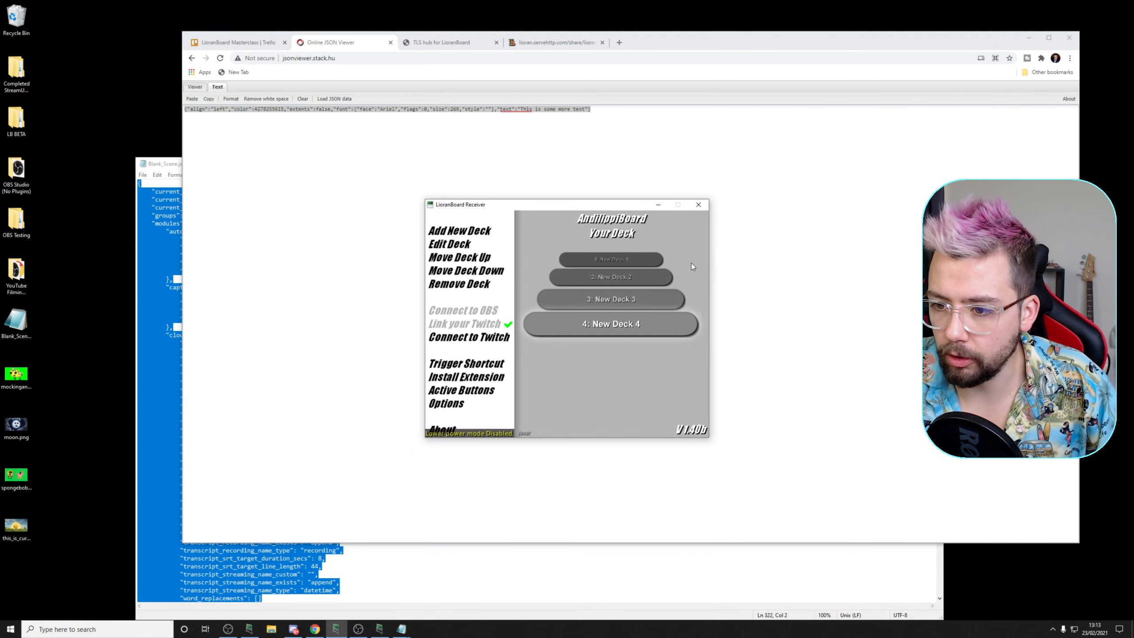
{"action": "left_click", "coordinate": [611, 329]}
{"action": "left_click", "coordinate": [579, 403]}
{"action": "type", "text": "change text source"}
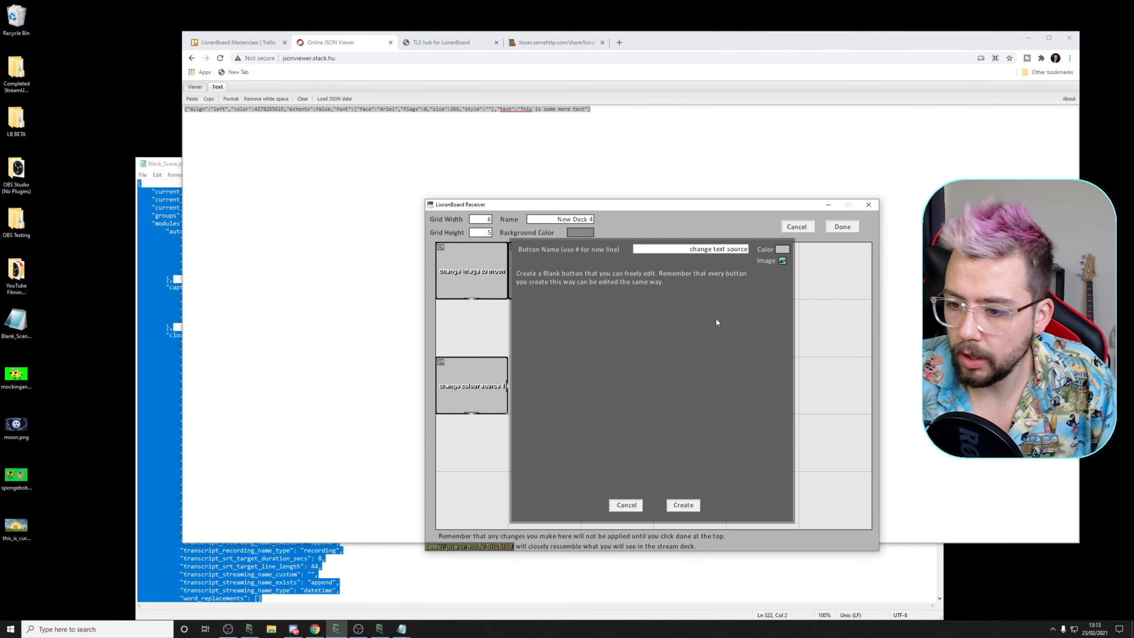
{"action": "left_click", "coordinate": [683, 505]}
- Add a Source Change Settings command to the "change text source" button with Text (GDI+) as its source name
{"action": "right_click", "coordinate": [603, 372]}
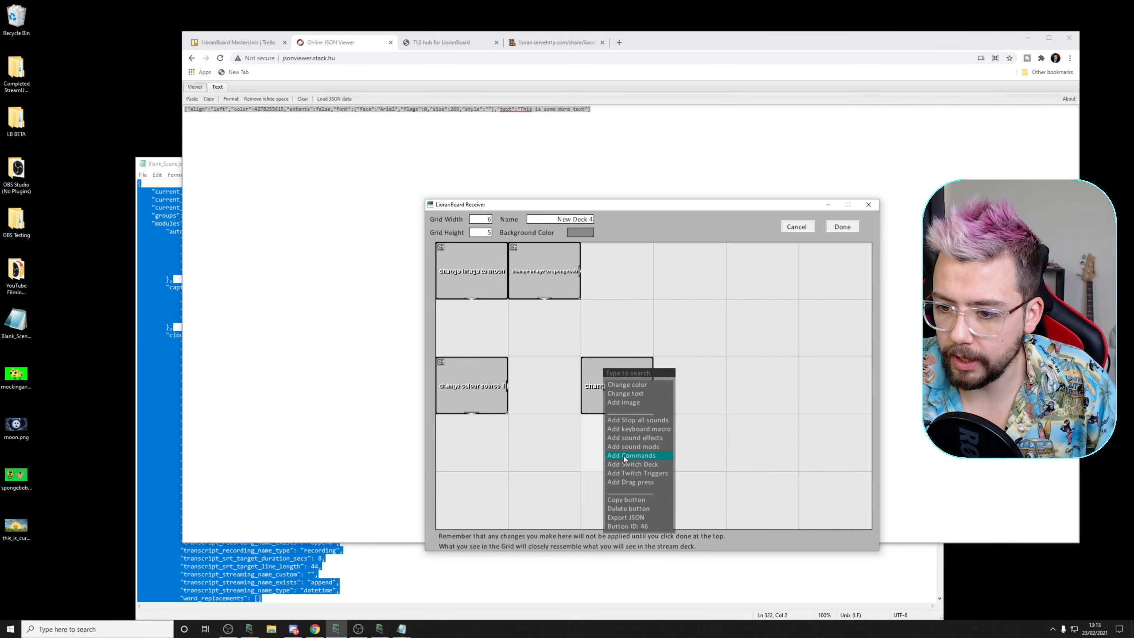
{"action": "left_click", "coordinate": [631, 455]}
{"action": "left_click", "coordinate": [650, 305]}
{"action": "left_click", "coordinate": [476, 313]}
{"action": "left_click", "coordinate": [518, 358]}
{"action": "left_click", "coordinate": [592, 312]}
{"action": "left_click", "coordinate": [616, 326]}
- Paste the copied JSON line into the command's sourceSettings, then save the command and the deck
{"action": "left_click_drag", "start_coordinate": [817, 312], "coordinate": [844, 312]}
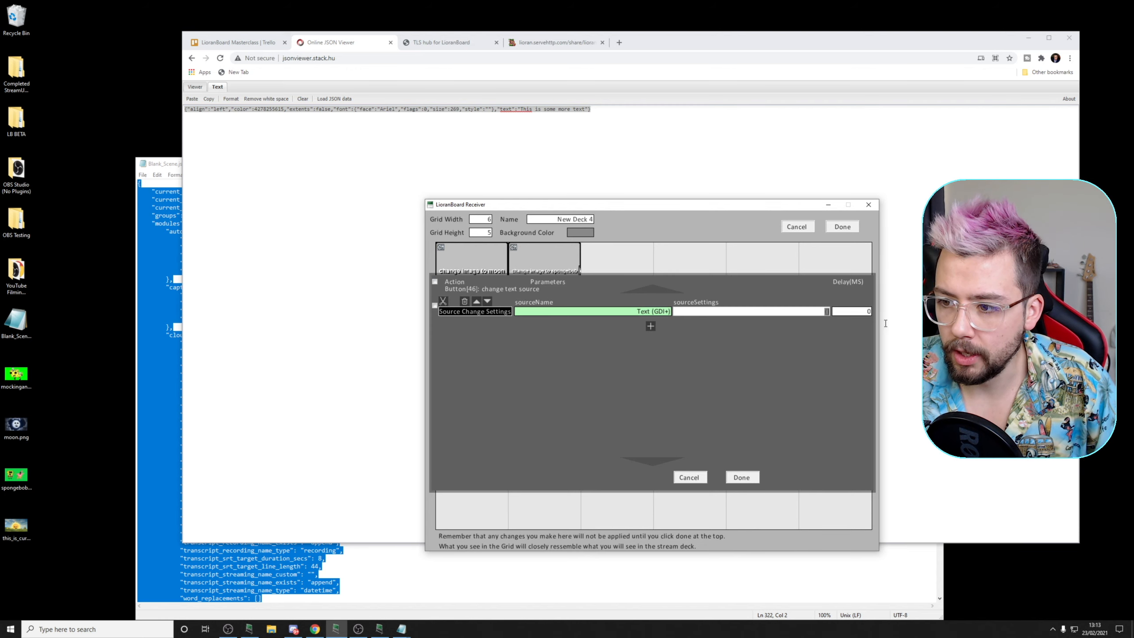
{"action": "key", "text": "ctrl+v"}
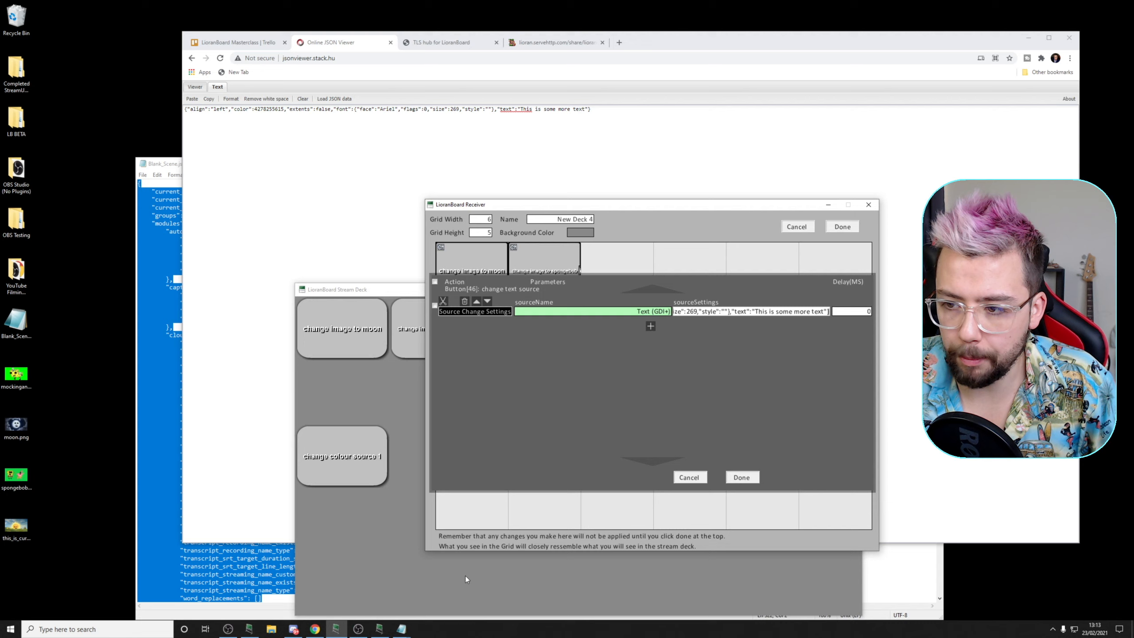
{"action": "left_click", "coordinate": [741, 477]}
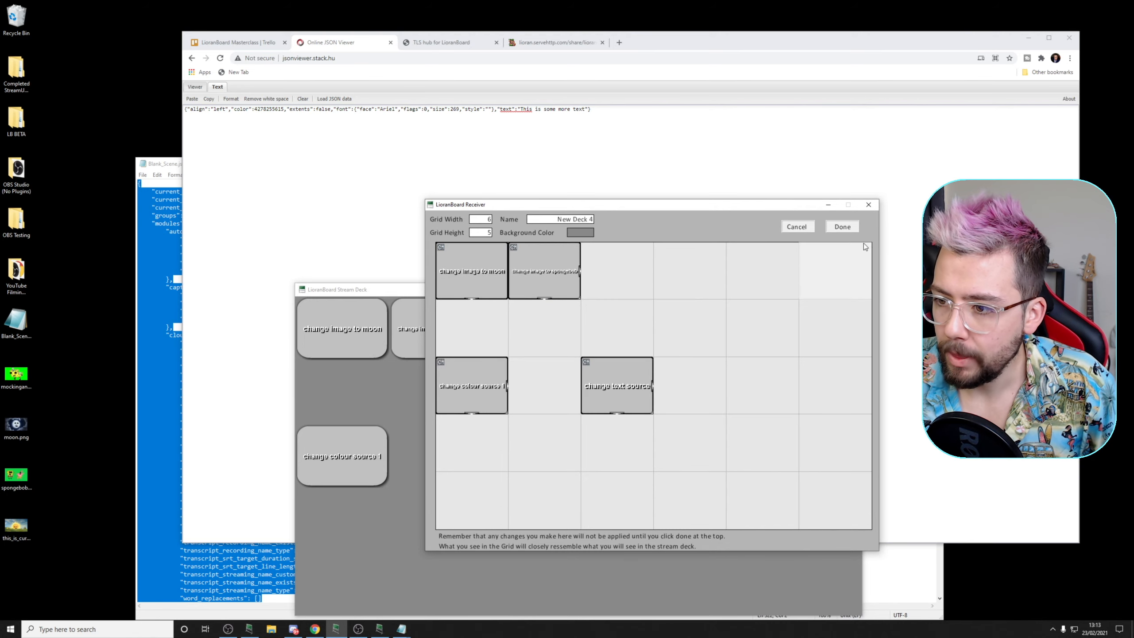
{"action": "left_click", "coordinate": [842, 226]}
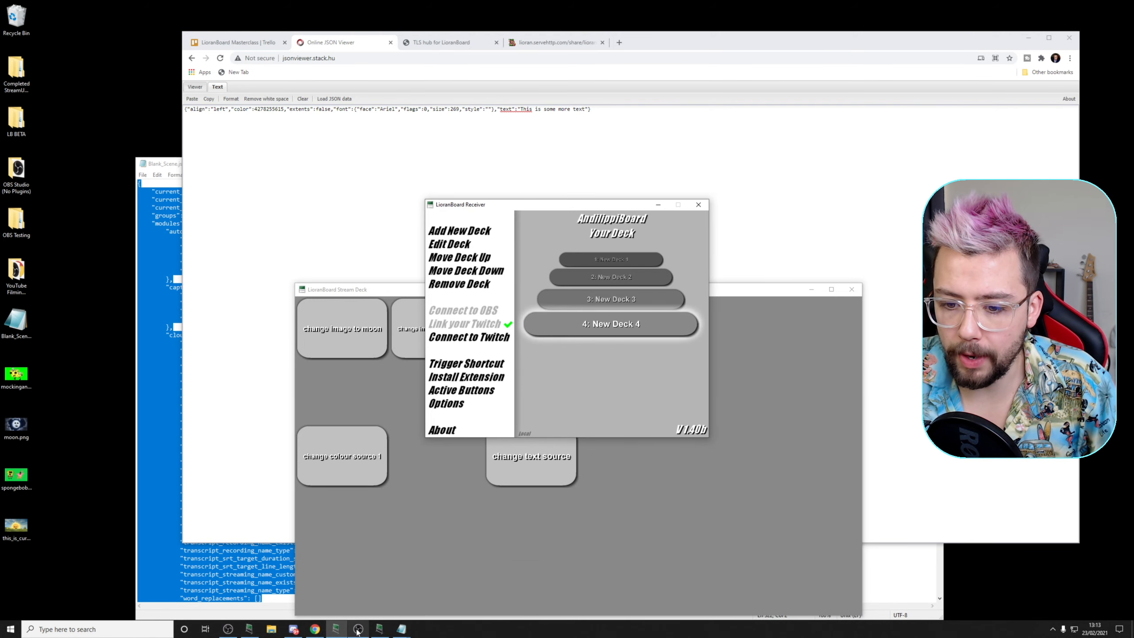
- Bring up OBS with the LioranBoard Stream Deck in front and trigger the "change text source" button
{"action": "left_click", "coordinate": [358, 629]}
{"action": "left_click", "coordinate": [379, 628]}
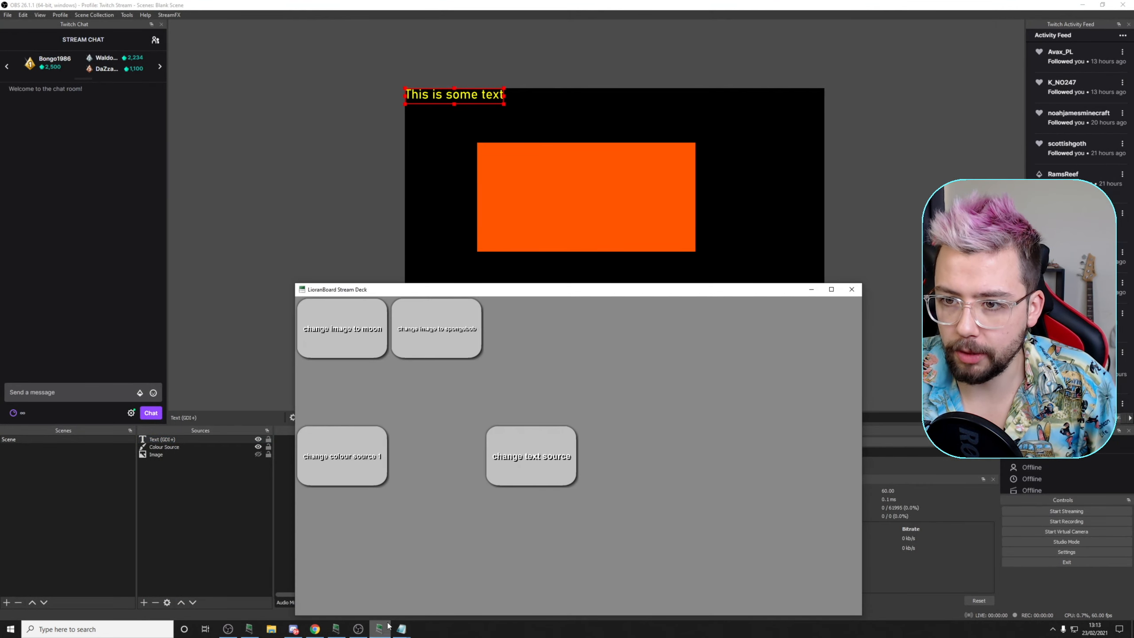
{"action": "left_click", "coordinate": [545, 458]}
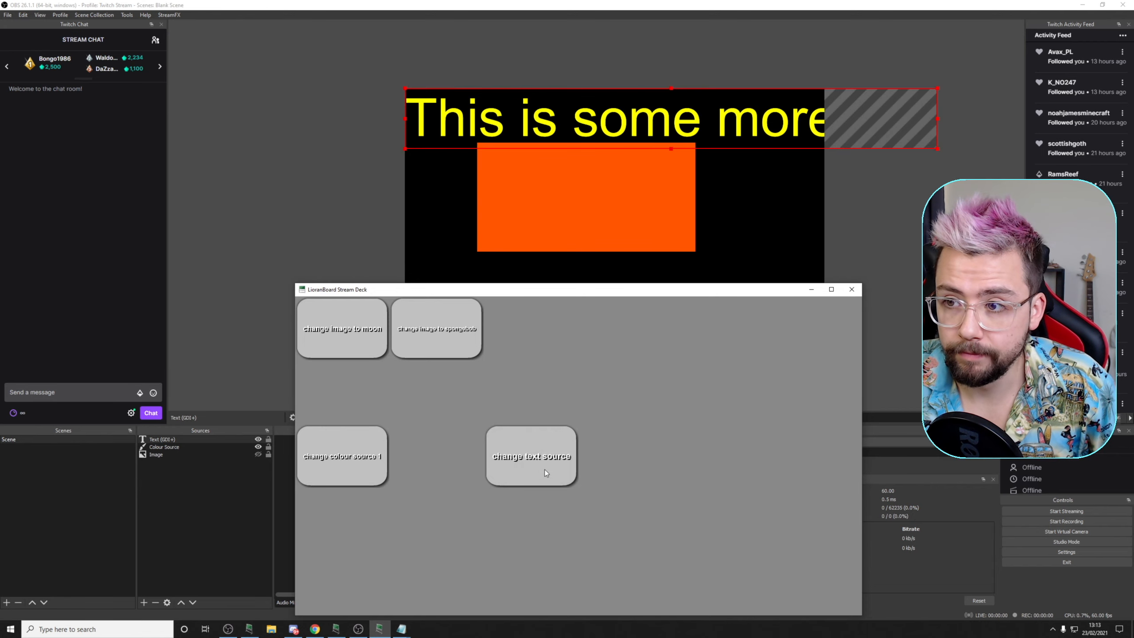
- Shift the text horizontally on the OBS canvas and review the Text (GDI+) source's properties
{"action": "left_click", "coordinate": [610, 230]}
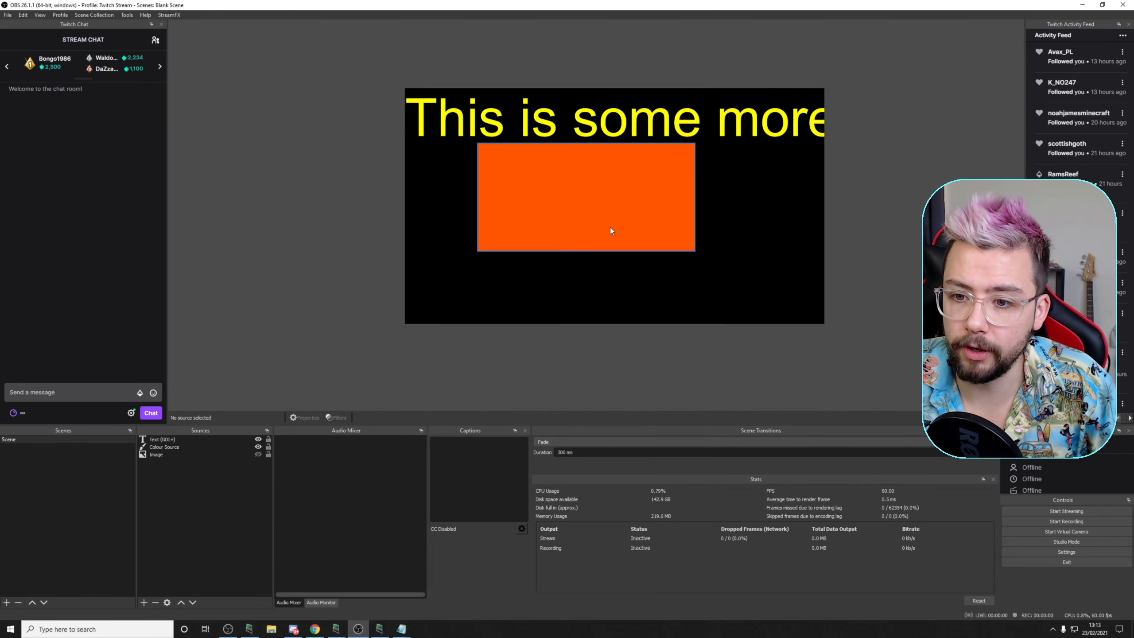
{"action": "left_click", "coordinate": [631, 92]}
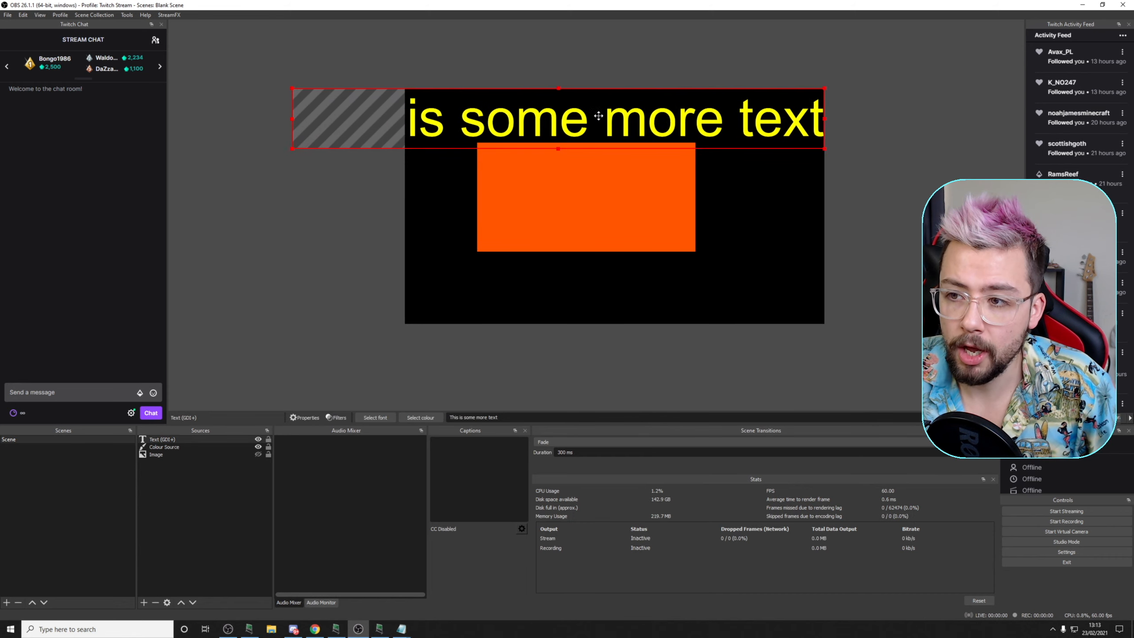
{"action": "double_click", "coordinate": [186, 440]}
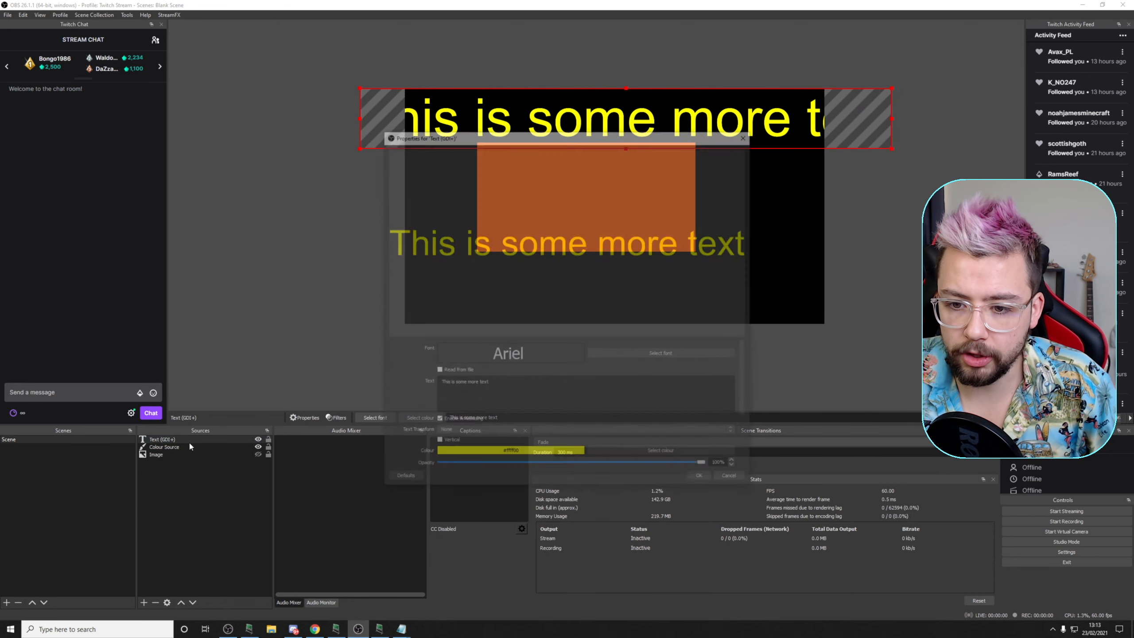
{"action": "scroll", "coordinate": [399, 384], "scroll_direction": "down", "scroll_amount": 2}
{"action": "left_click", "coordinate": [701, 479]}
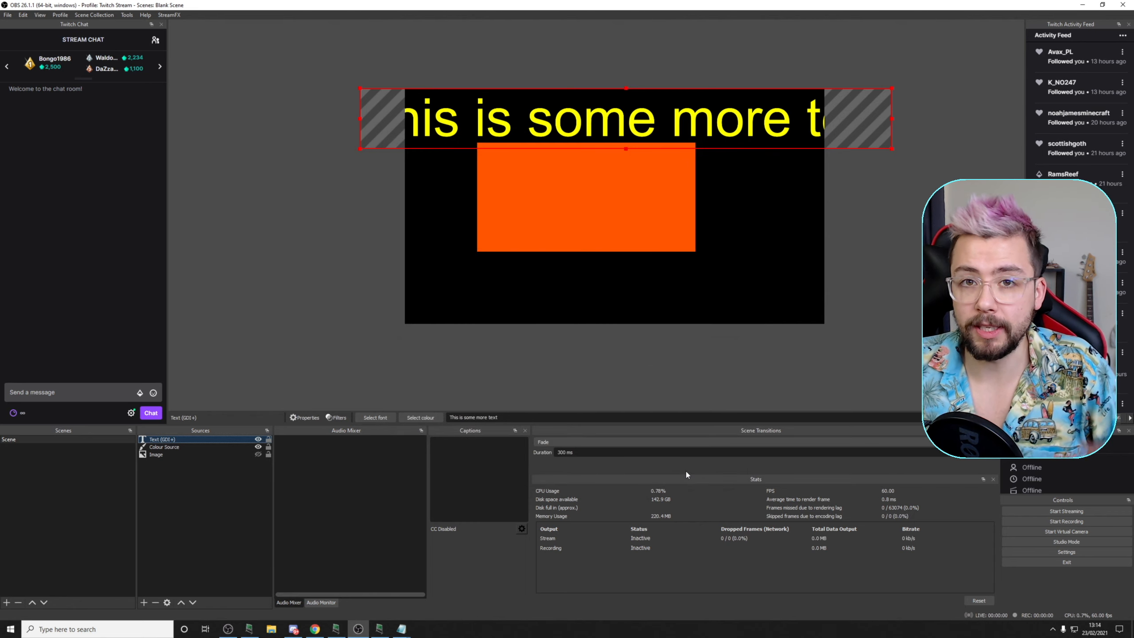